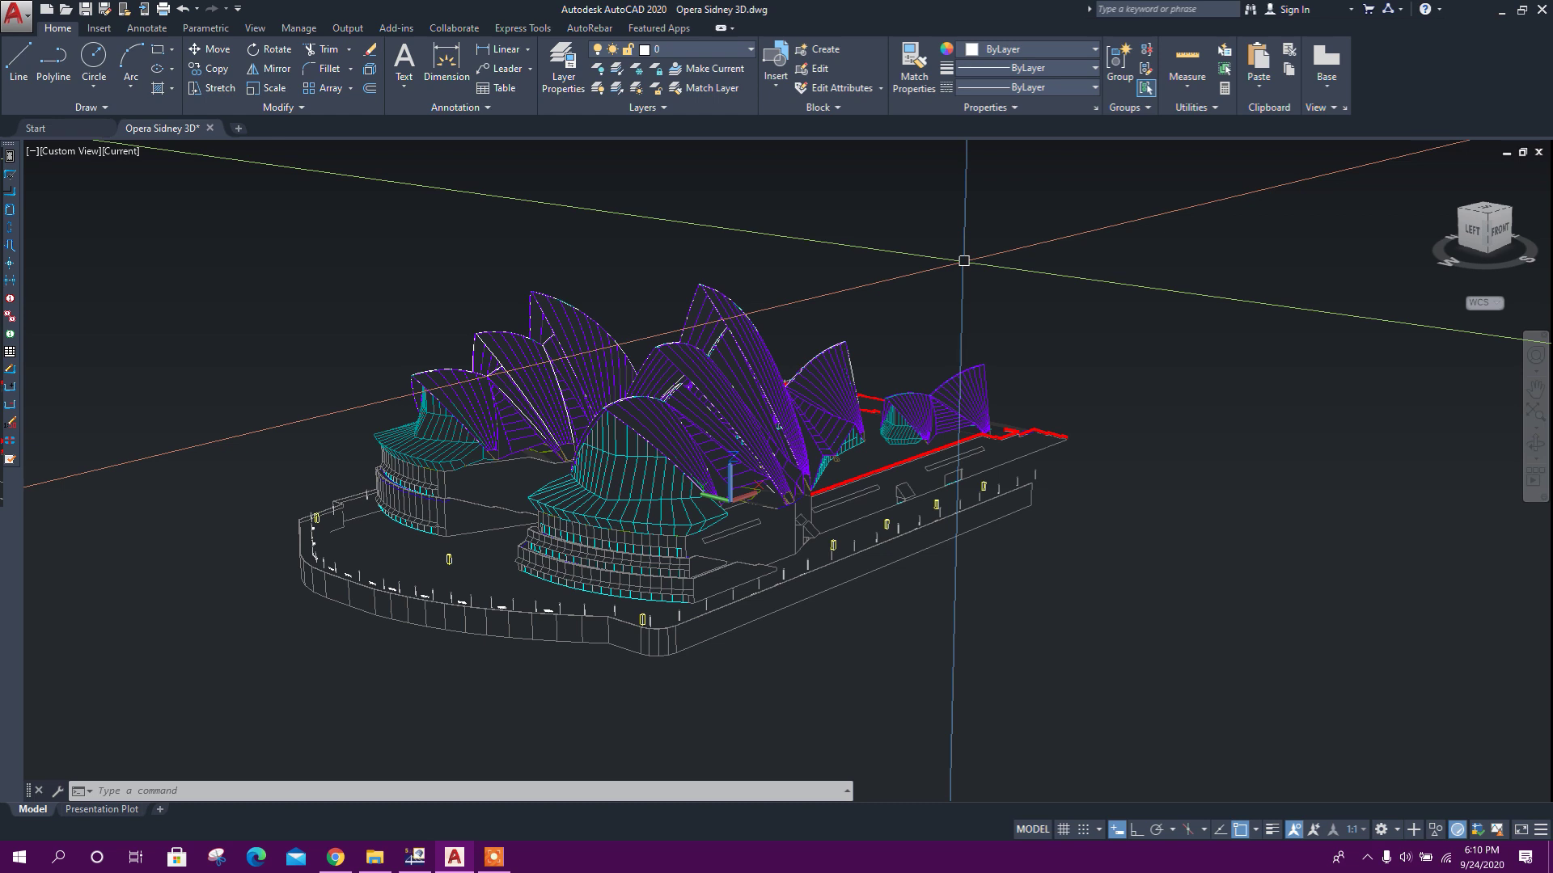
# - Orbit, pan and zoom the opera house model to view it from several angles
pyautogui.moveTo(901, 337); pyautogui.dragTo(898, 355, button='middle')
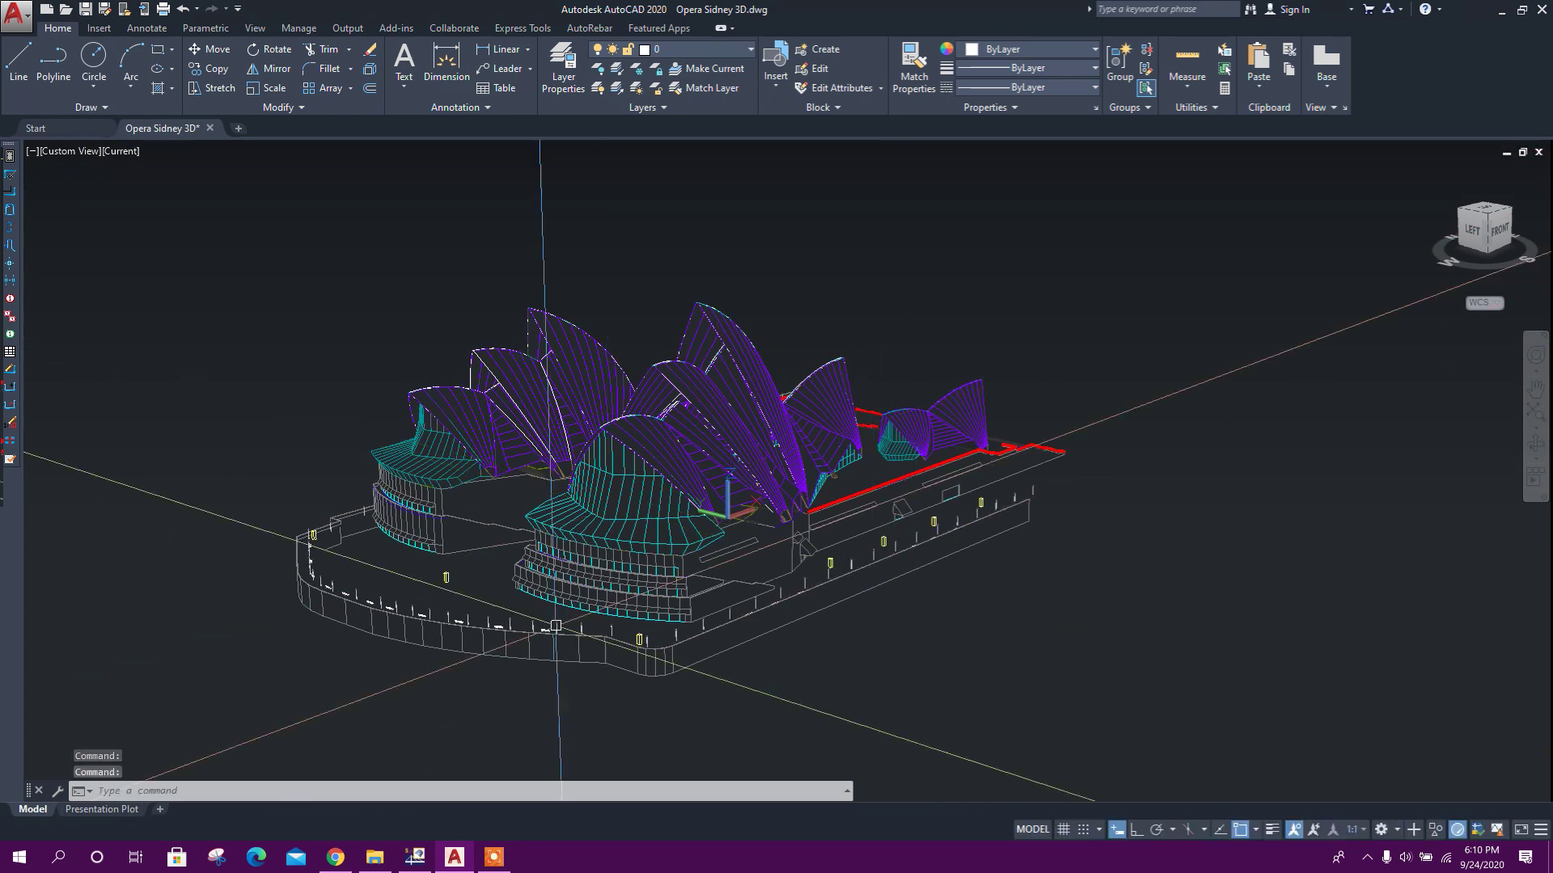
pyautogui.moveTo(796, 636); pyautogui.dragTo(786, 603, button='middle')
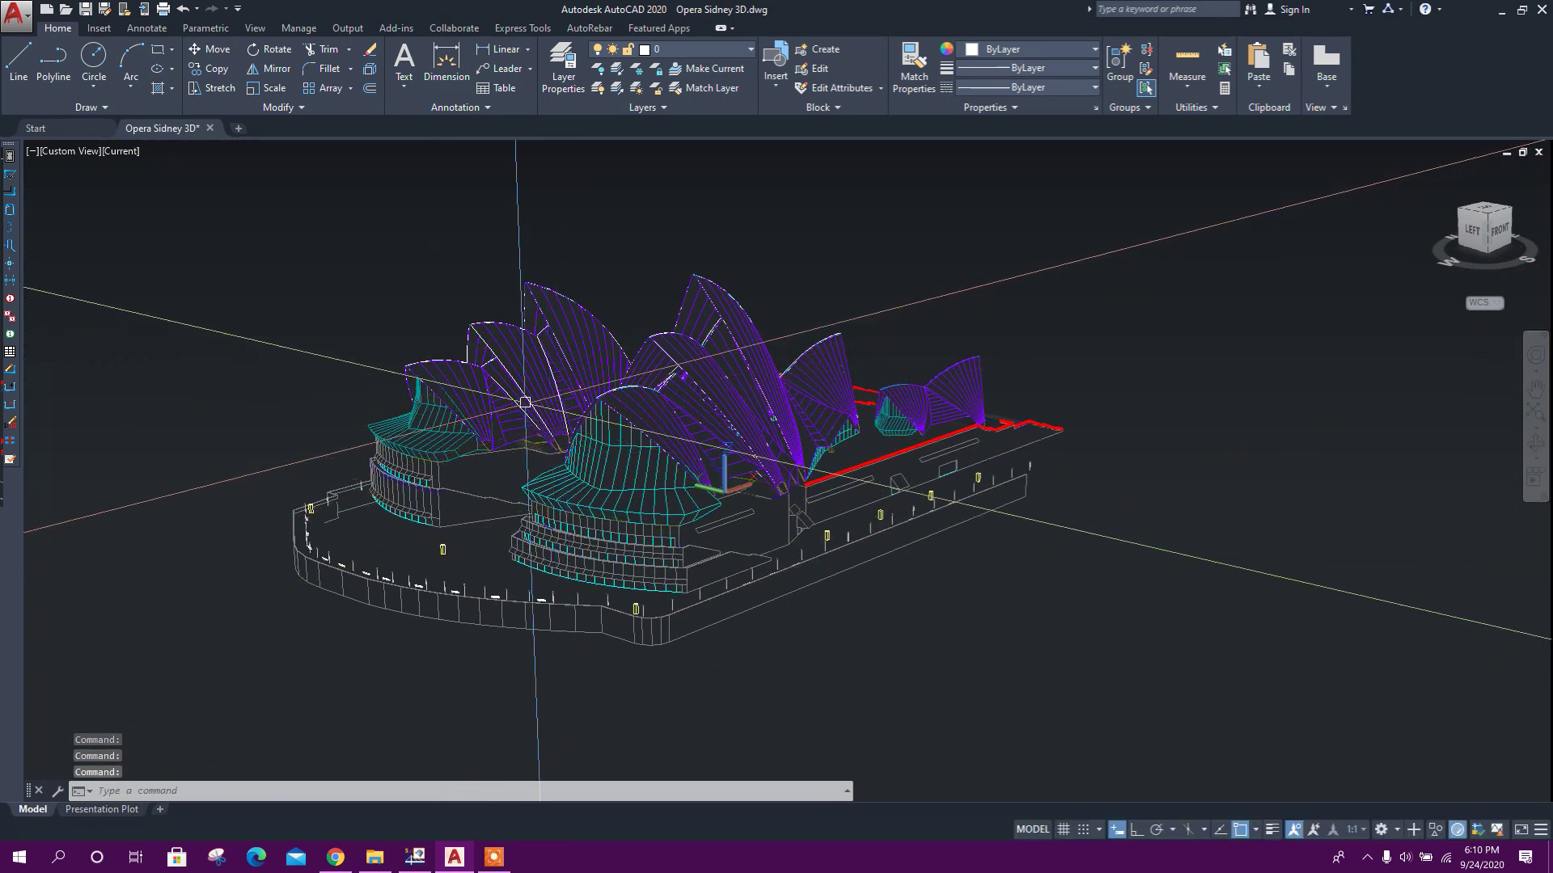
pyautogui.scroll(4, 517, 337)
pyautogui.scroll(-5, 518, 337)
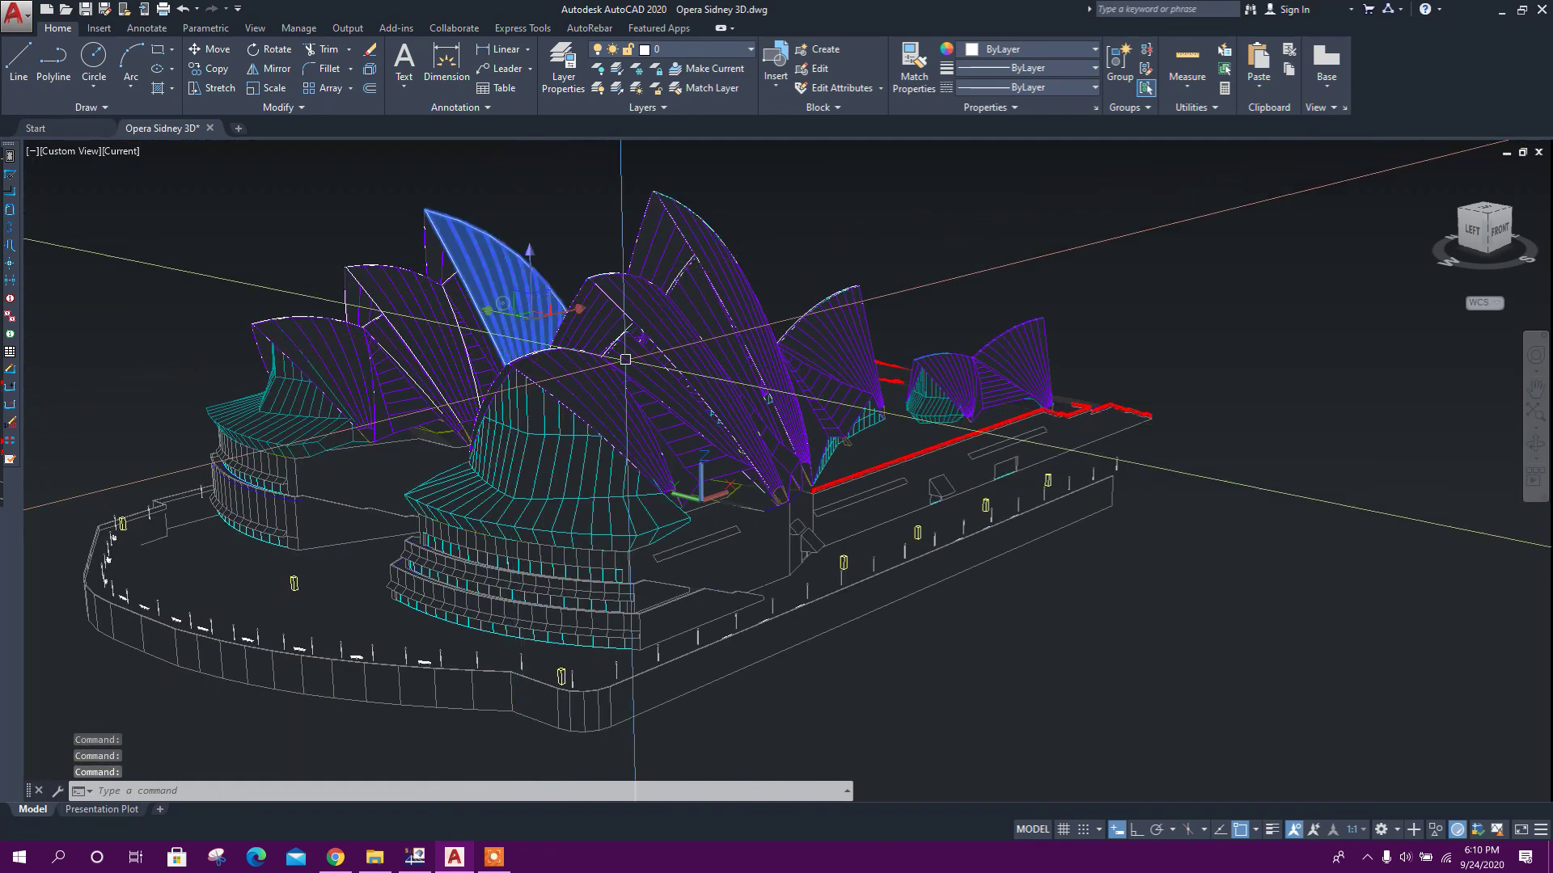
pyautogui.press('Escape')
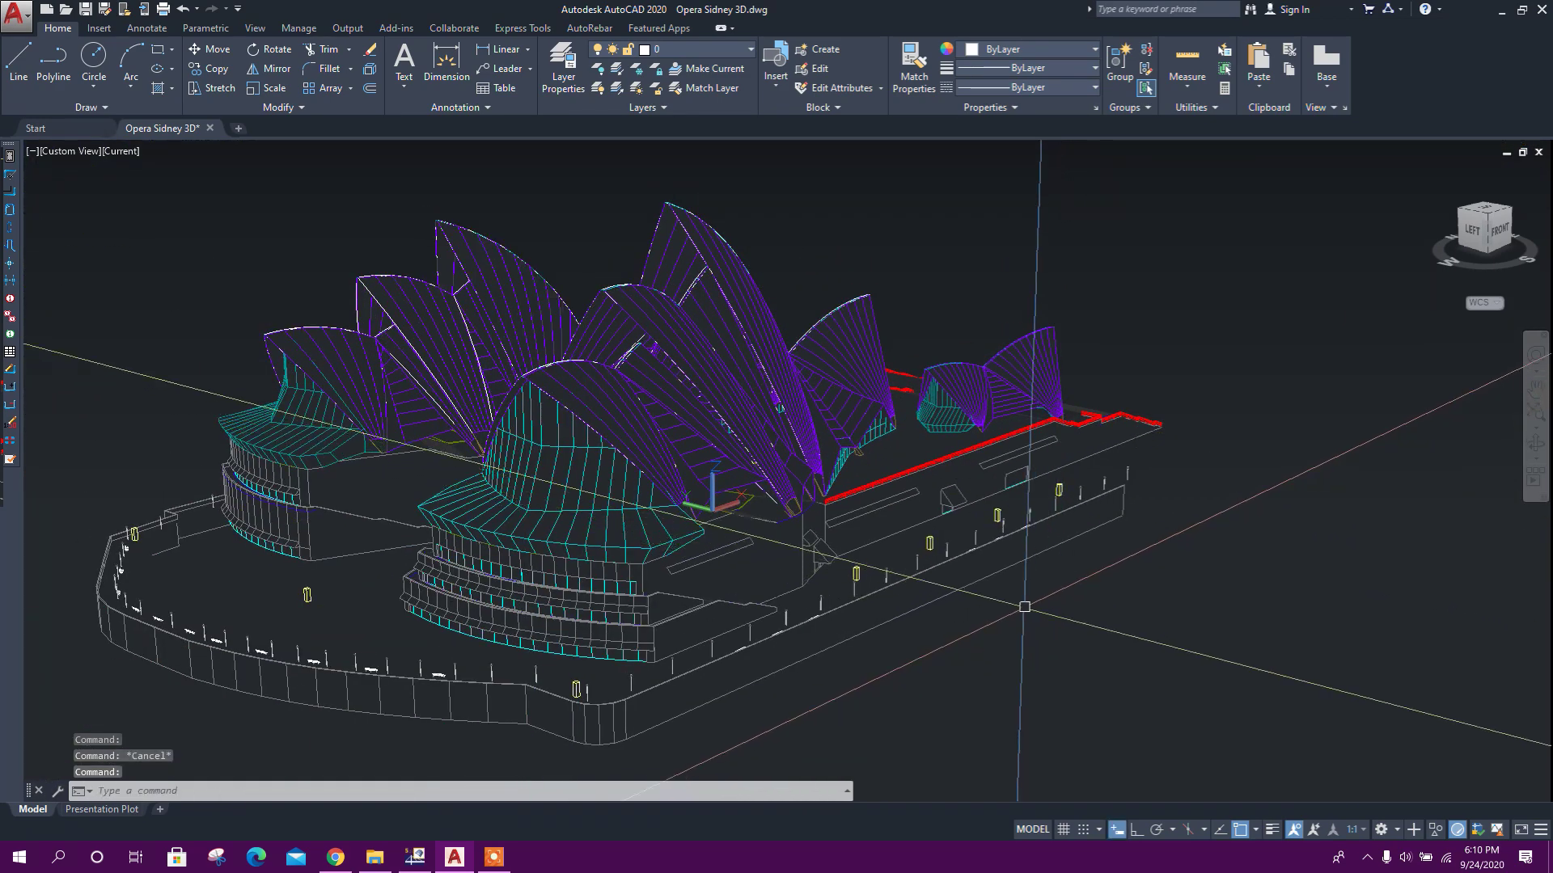
pyautogui.keyDown('shift'); pyautogui.moveTo(1024, 607); pyautogui.dragTo(1133, 394, button='middle'); pyautogui.keyUp('shift')
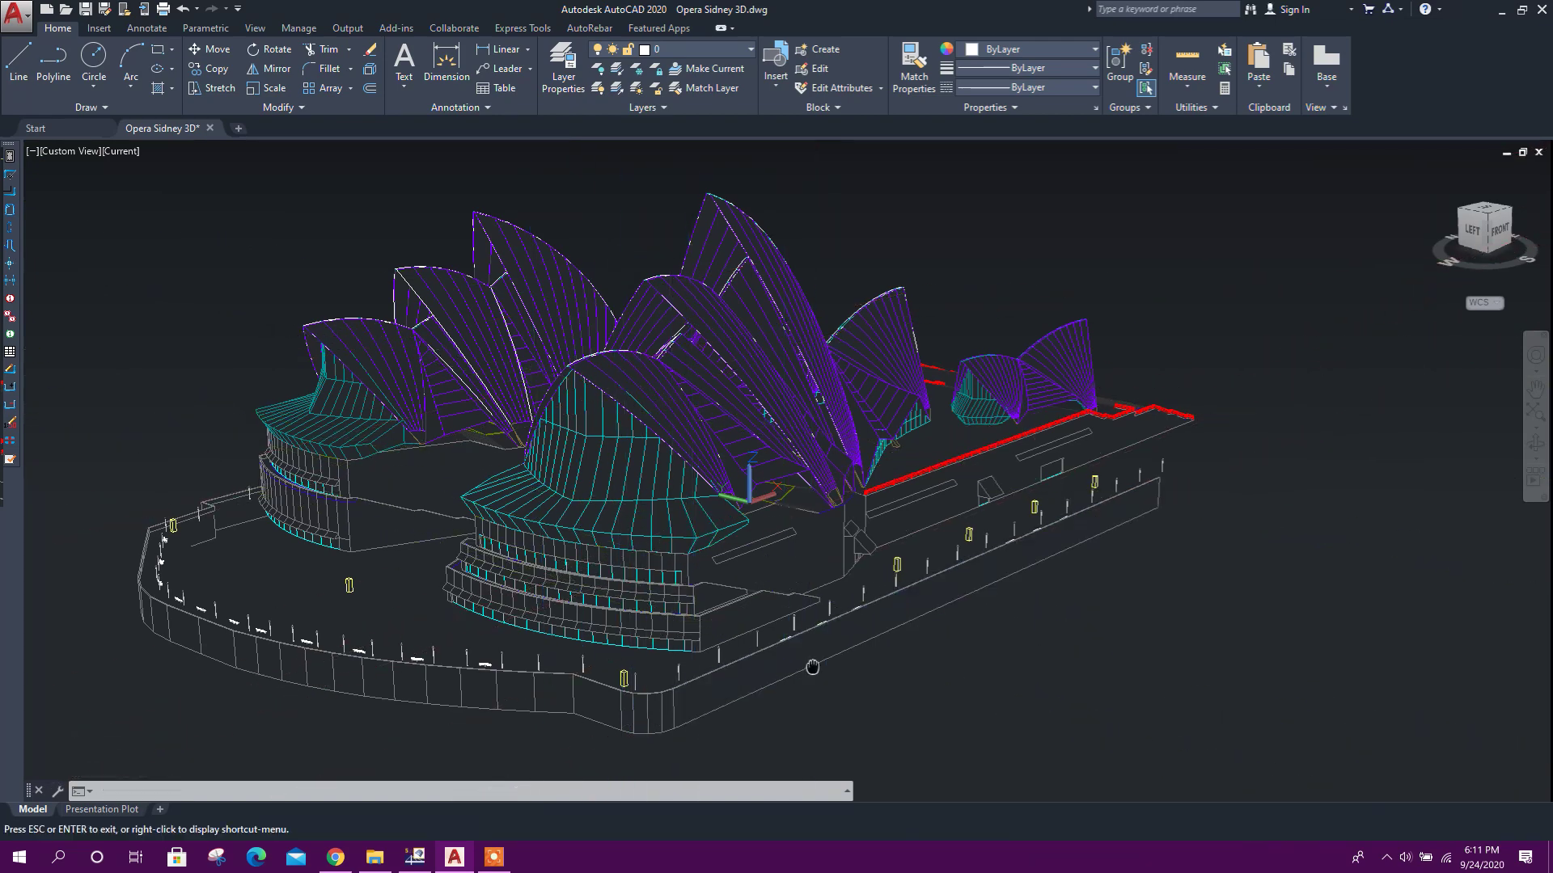
pyautogui.keyDown('shift'); pyautogui.moveTo(632, 588); pyautogui.dragTo(374, 417, button='middle'); pyautogui.keyUp('shift')
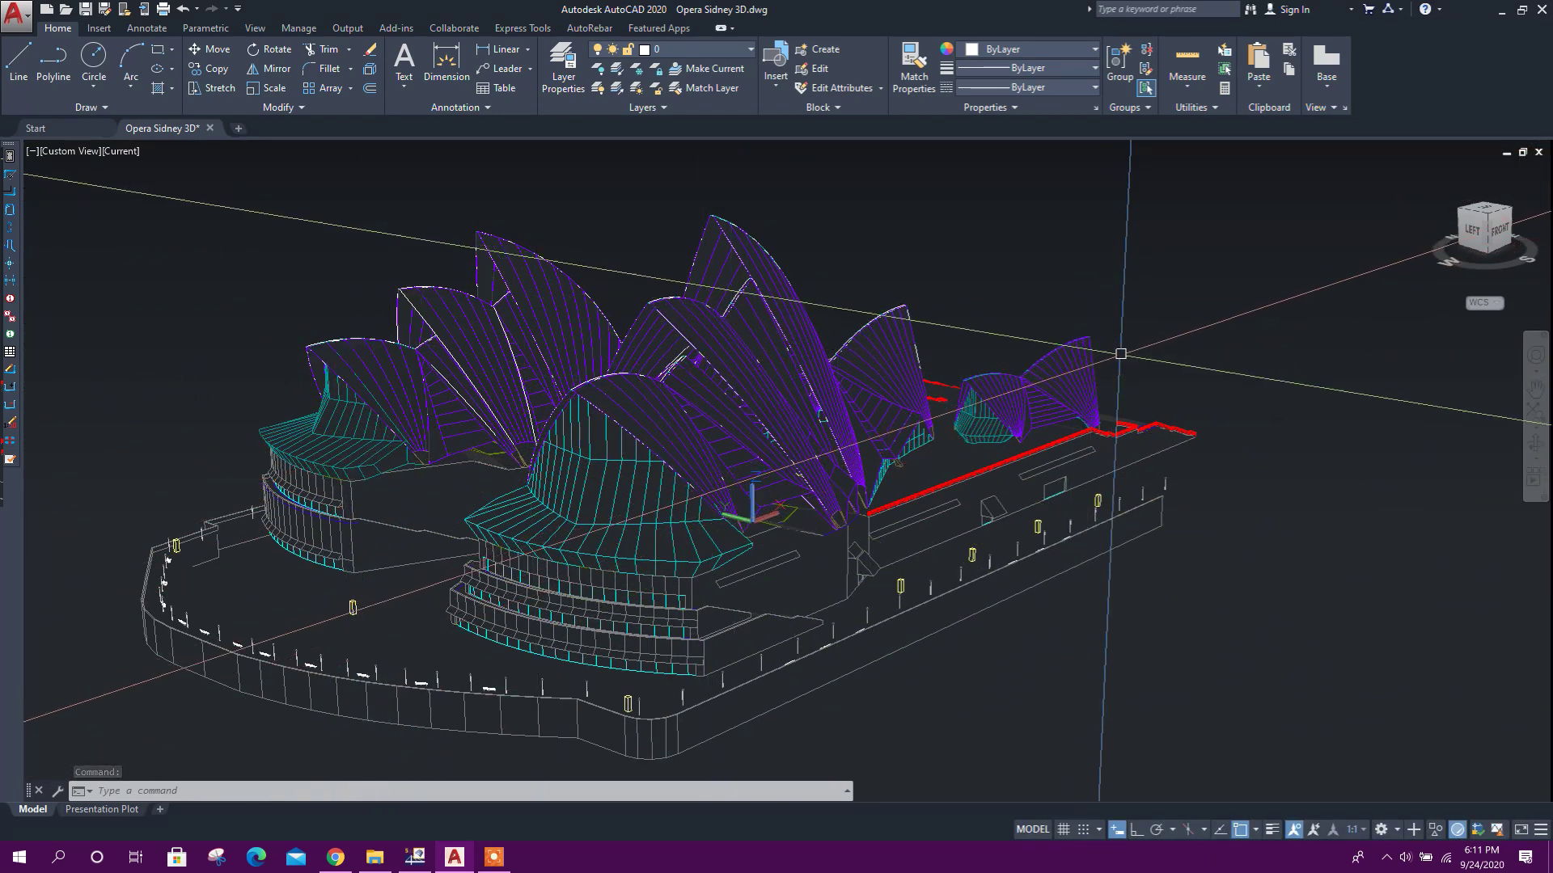
pyautogui.keyDown('shift'); pyautogui.moveTo(1022, 617); pyautogui.dragTo(990, 588, button='middle'); pyautogui.keyUp('shift')
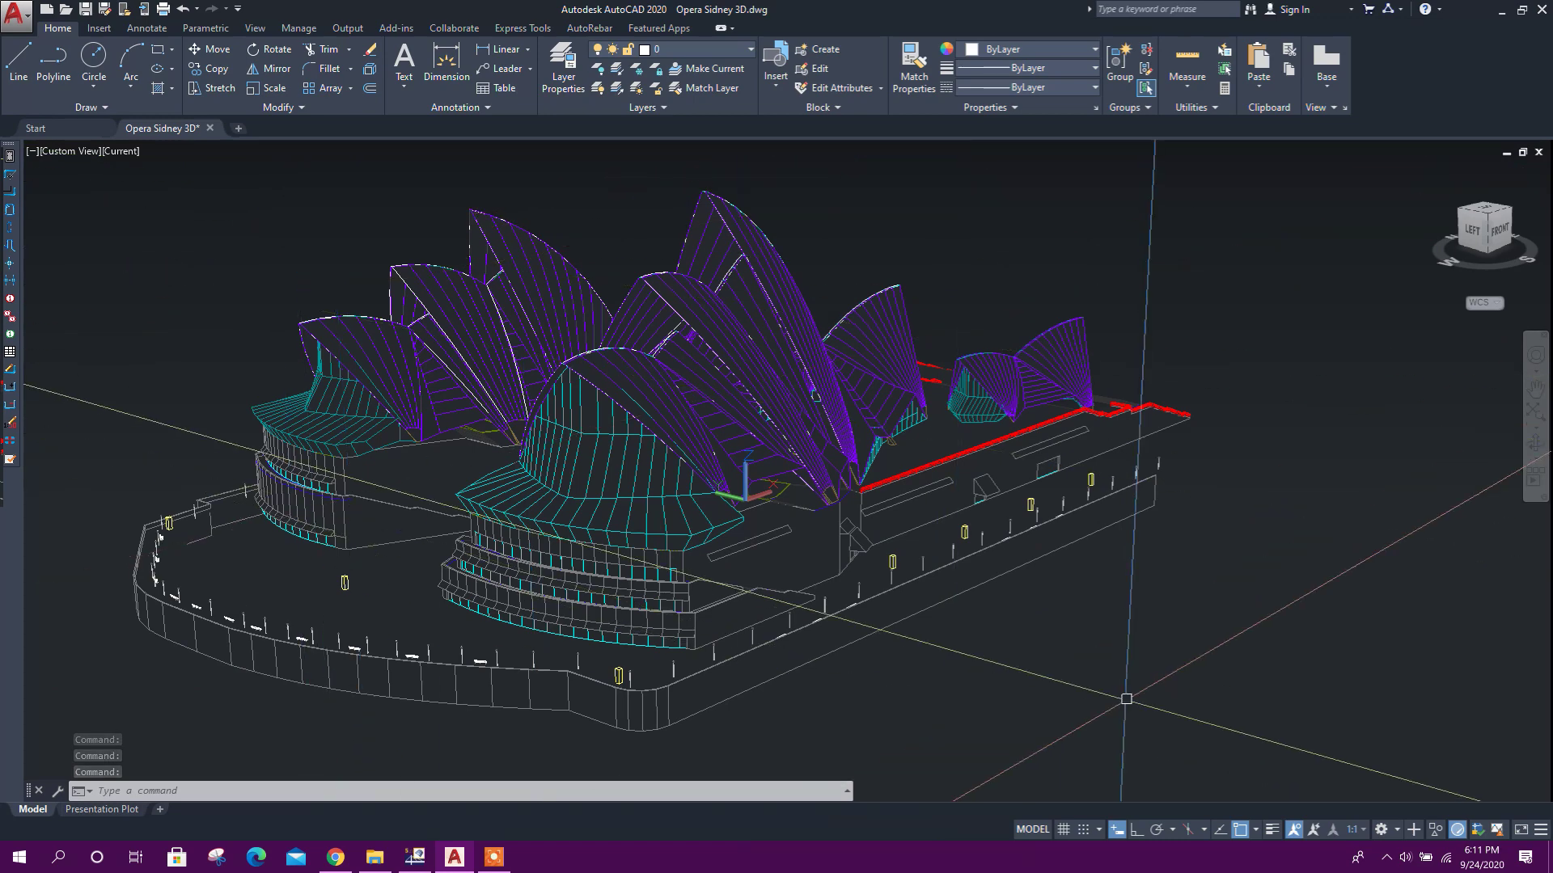
pyautogui.keyDown('shift'); pyautogui.moveTo(1102, 658); pyautogui.dragTo(895, 624, button='middle'); pyautogui.keyUp('shift')
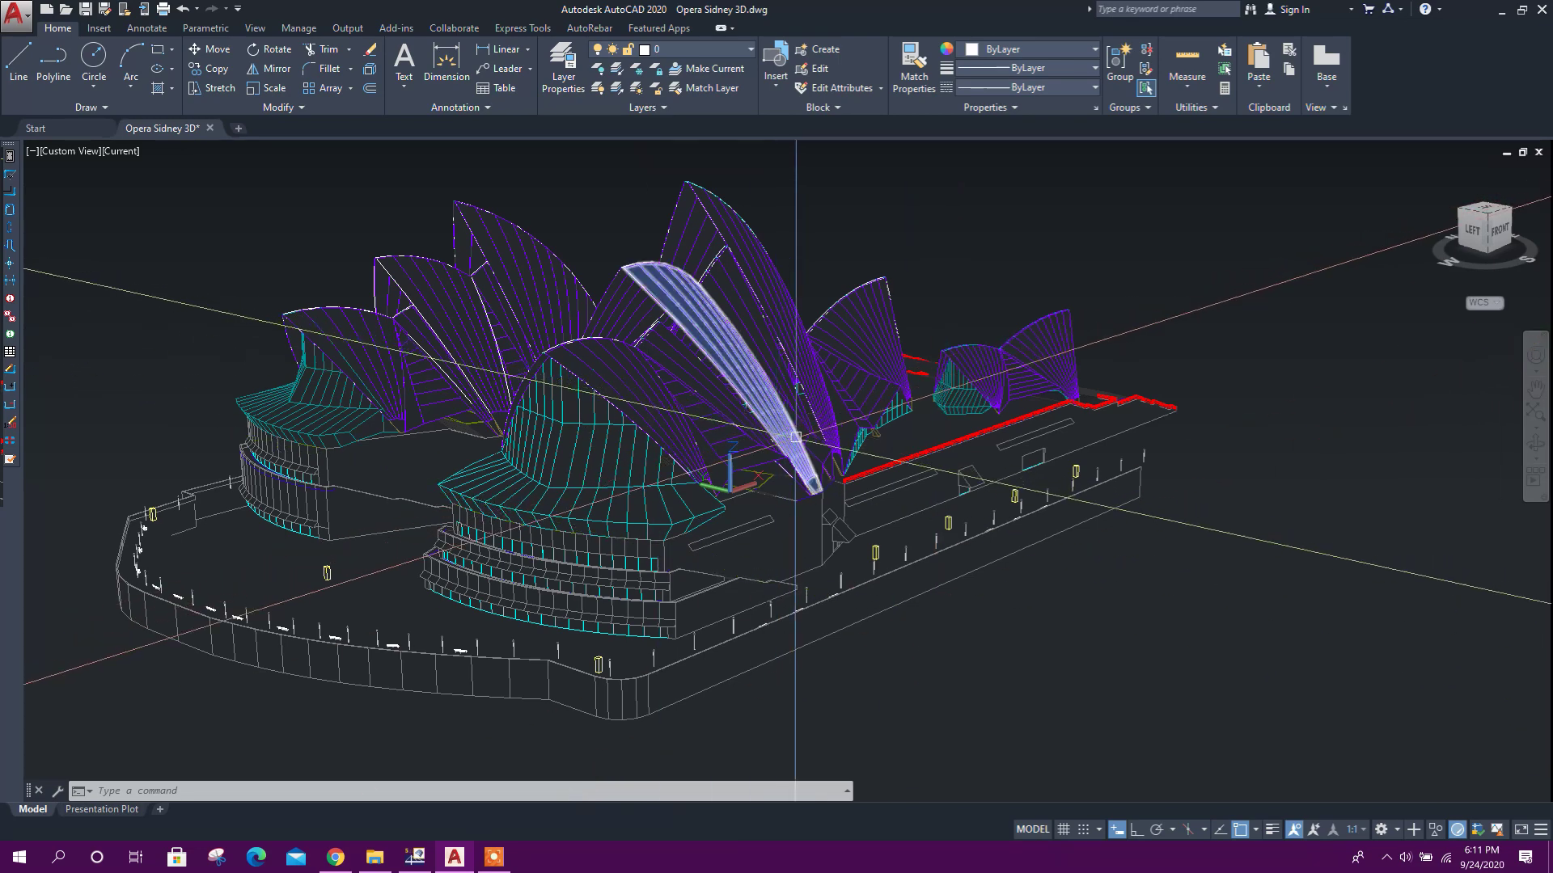
pyautogui.moveTo(1052, 589); pyautogui.dragTo(1045, 612, button='middle')
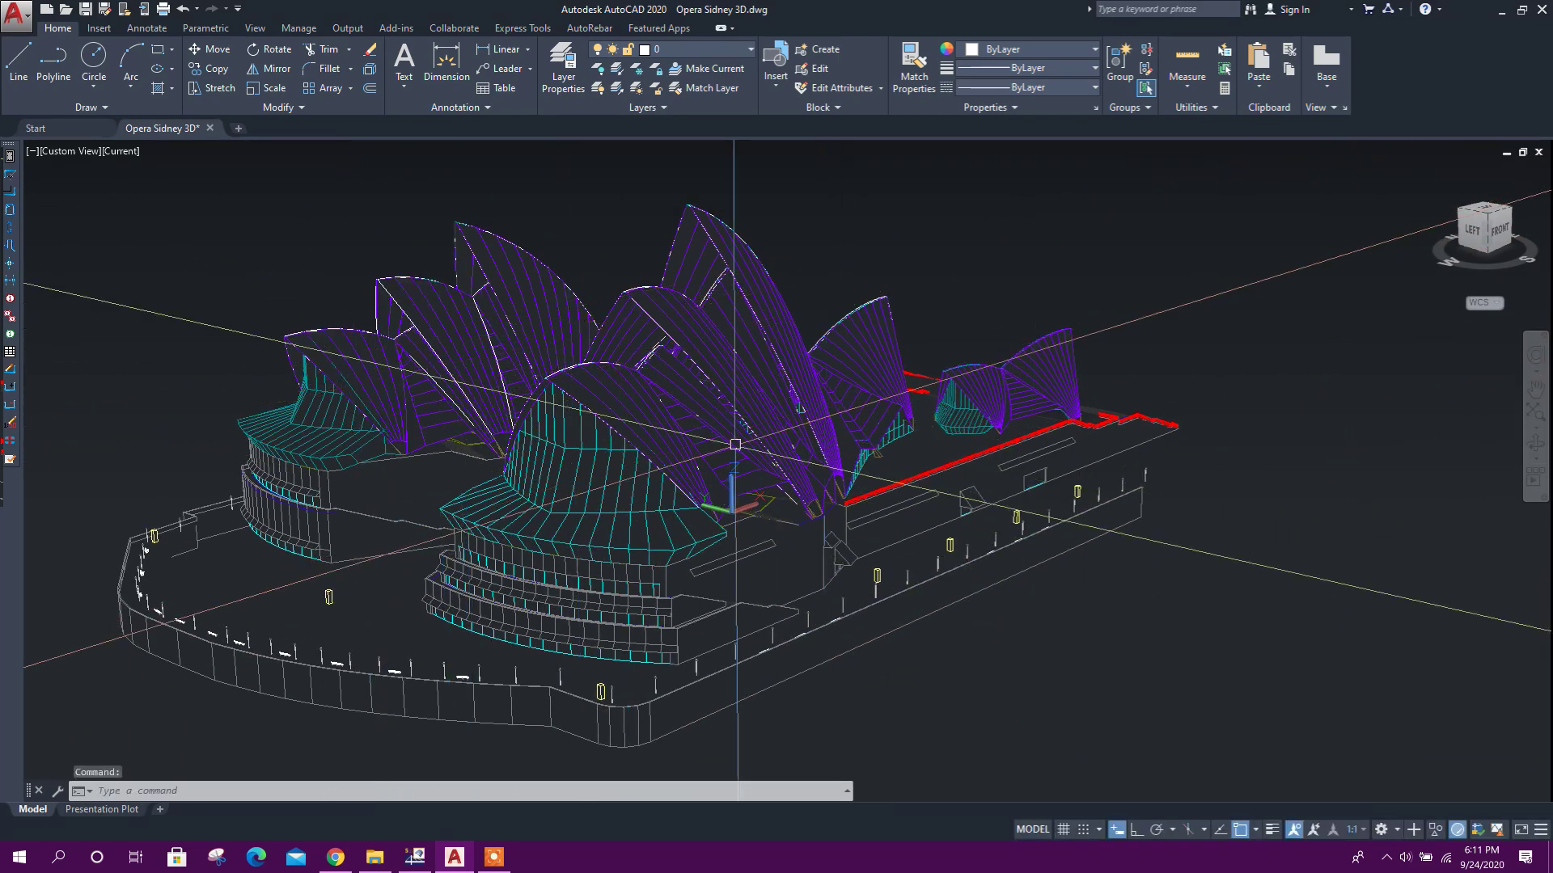
pyautogui.moveTo(970, 646); pyautogui.dragTo(957, 624, button='middle')
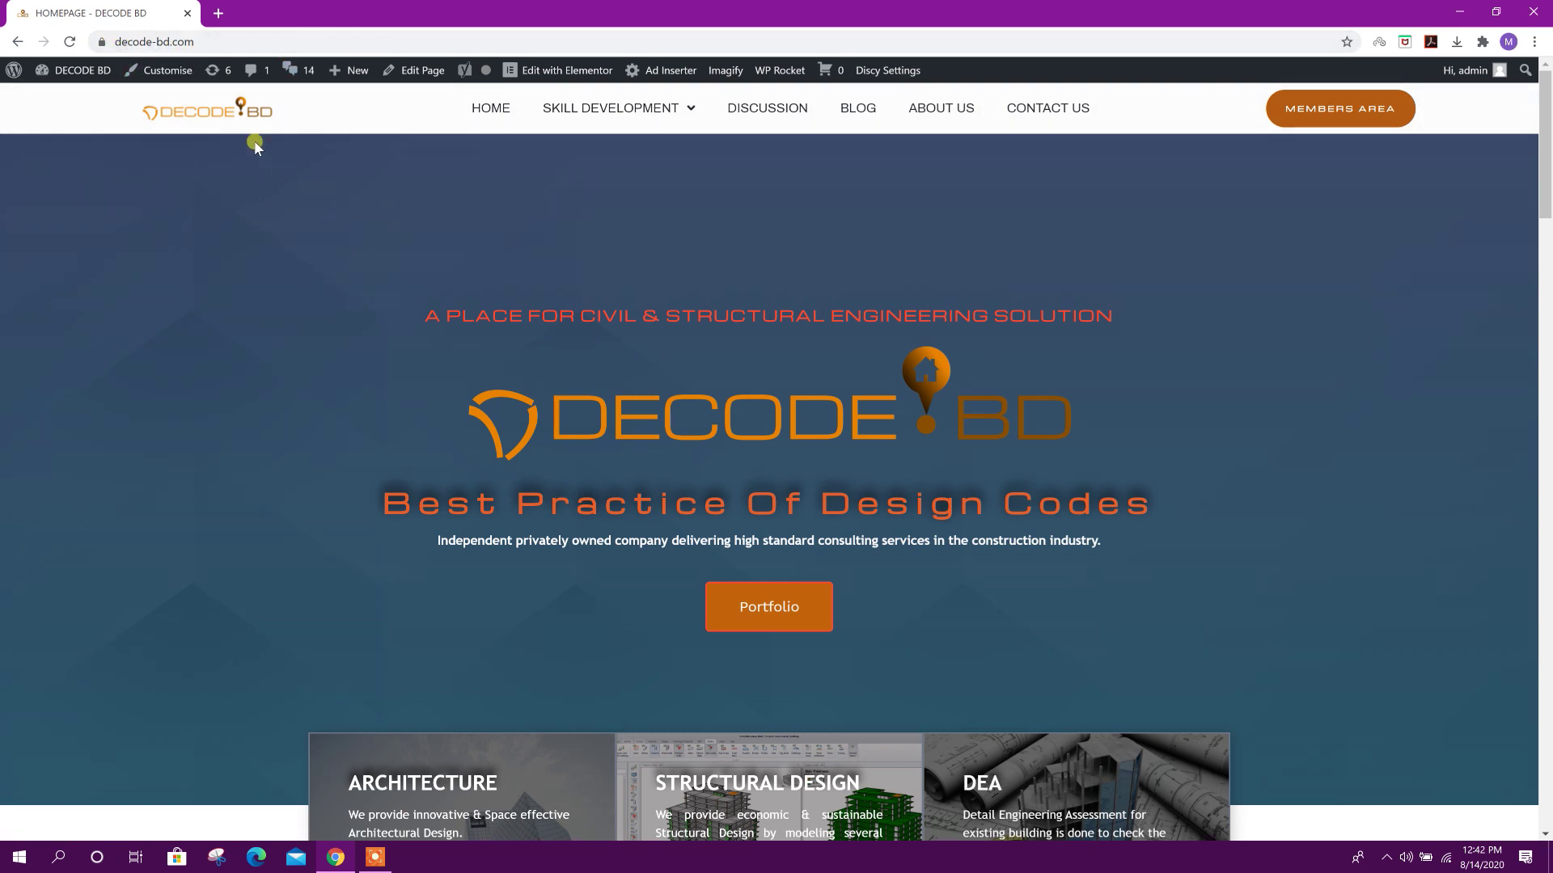
# - Open the DECODE BD Tutorial page, scroll through its videos, then go to Resources
pyautogui.moveTo(688, 109)
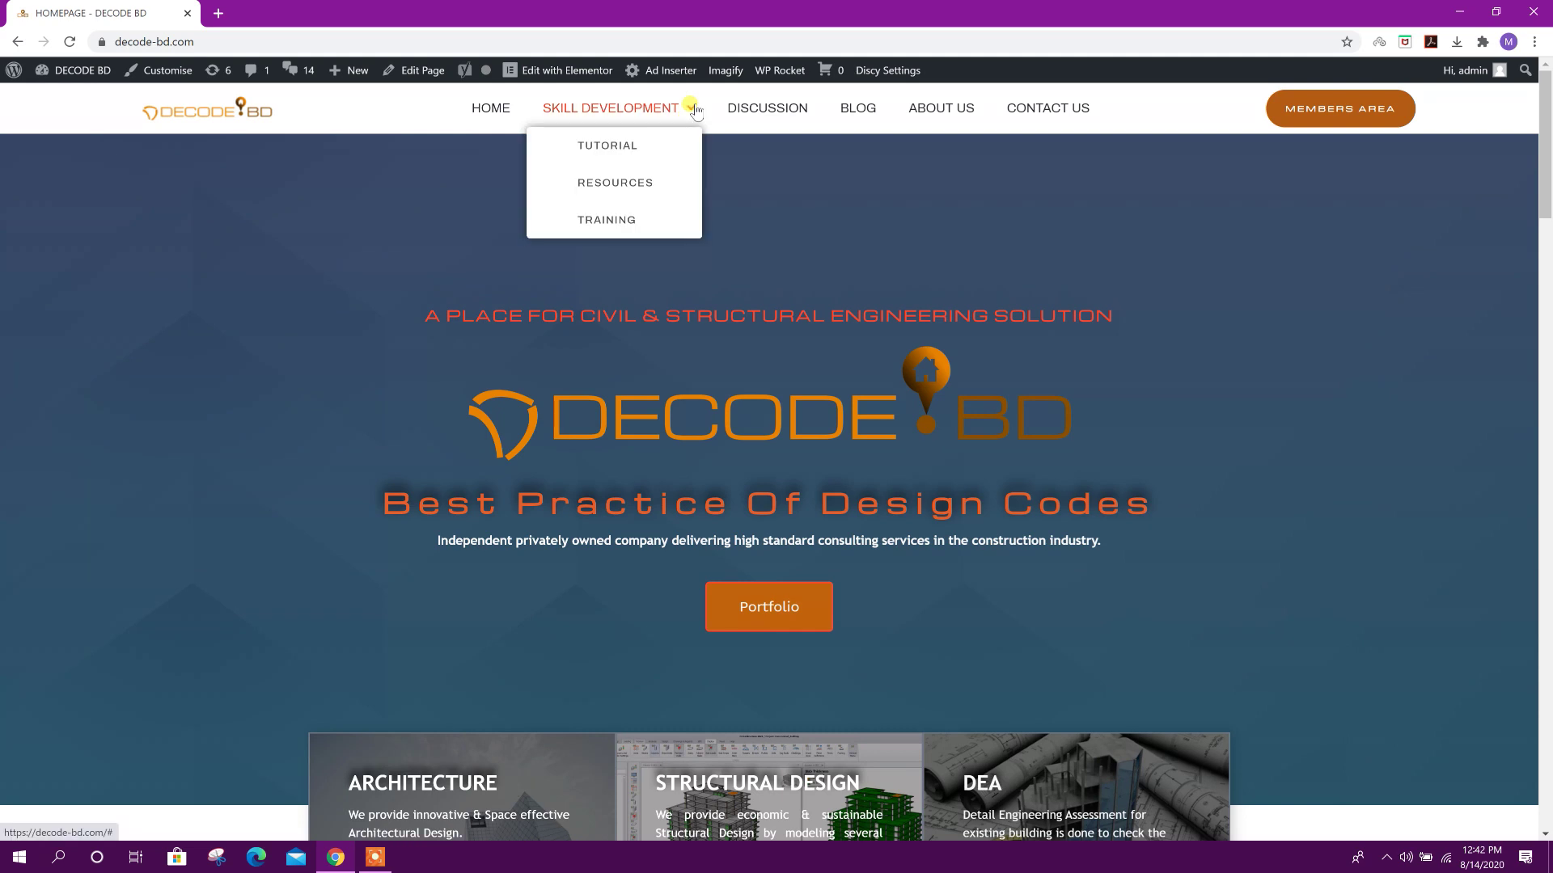
pyautogui.click(614, 150)
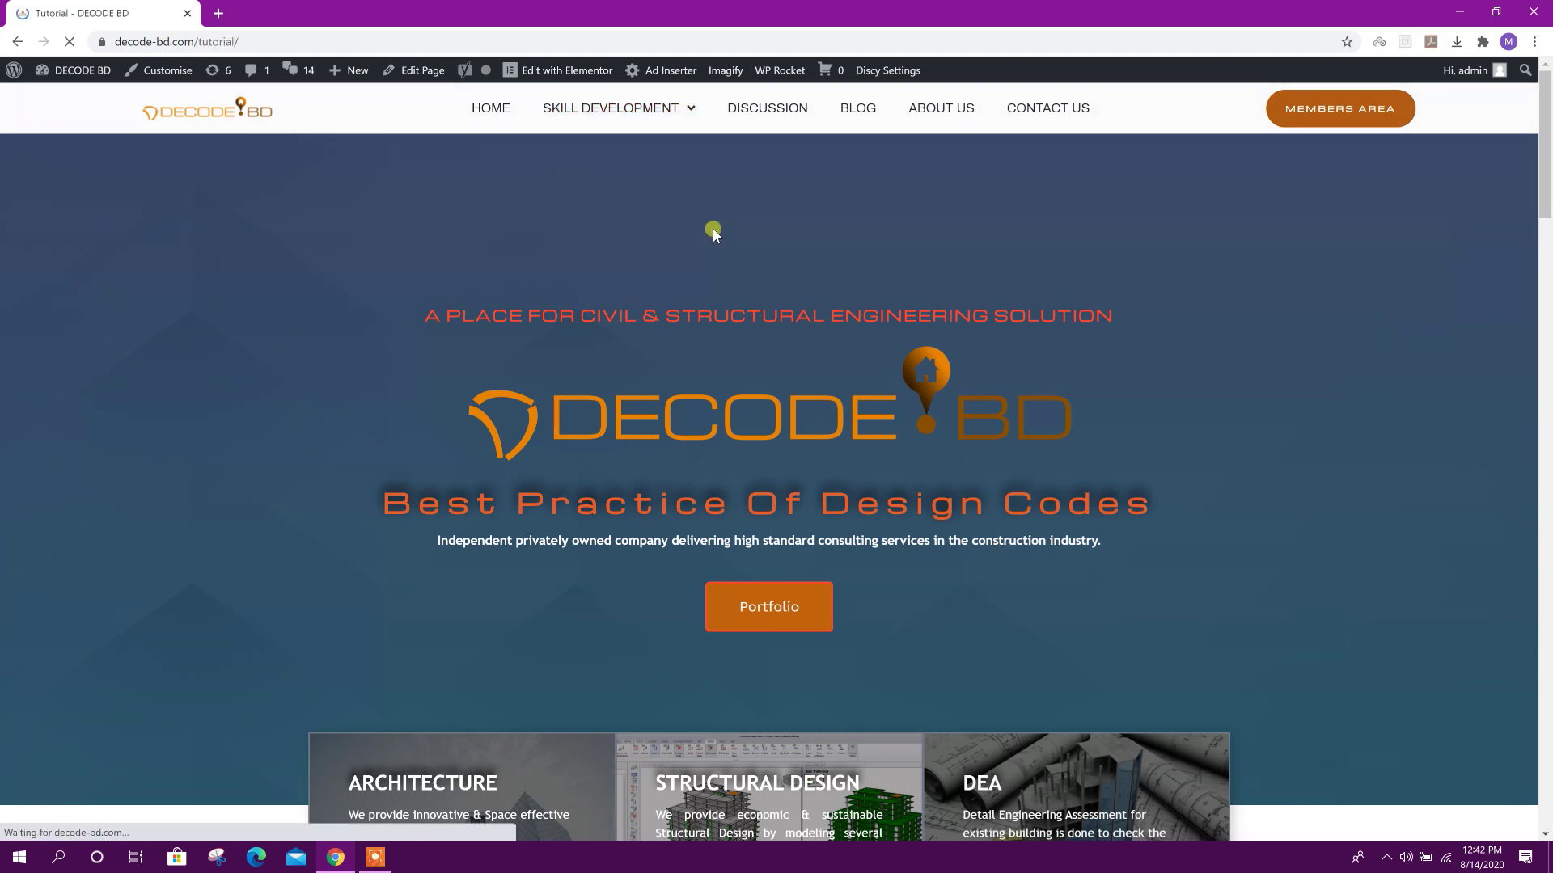
pyautogui.scroll(-5, 808, 437)
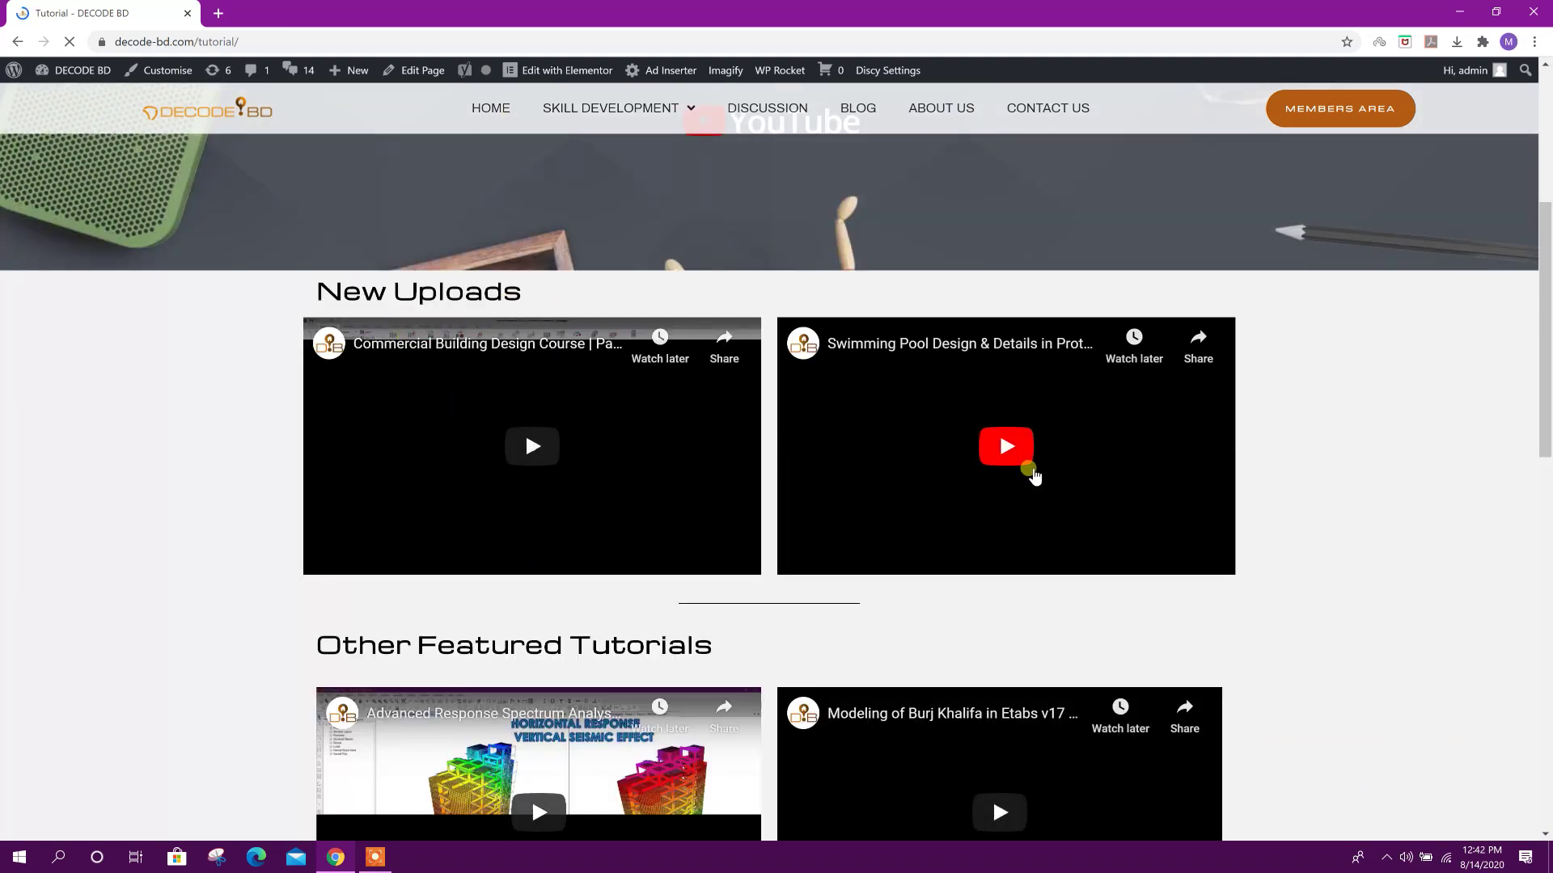
pyautogui.scroll(-14, 1034, 477)
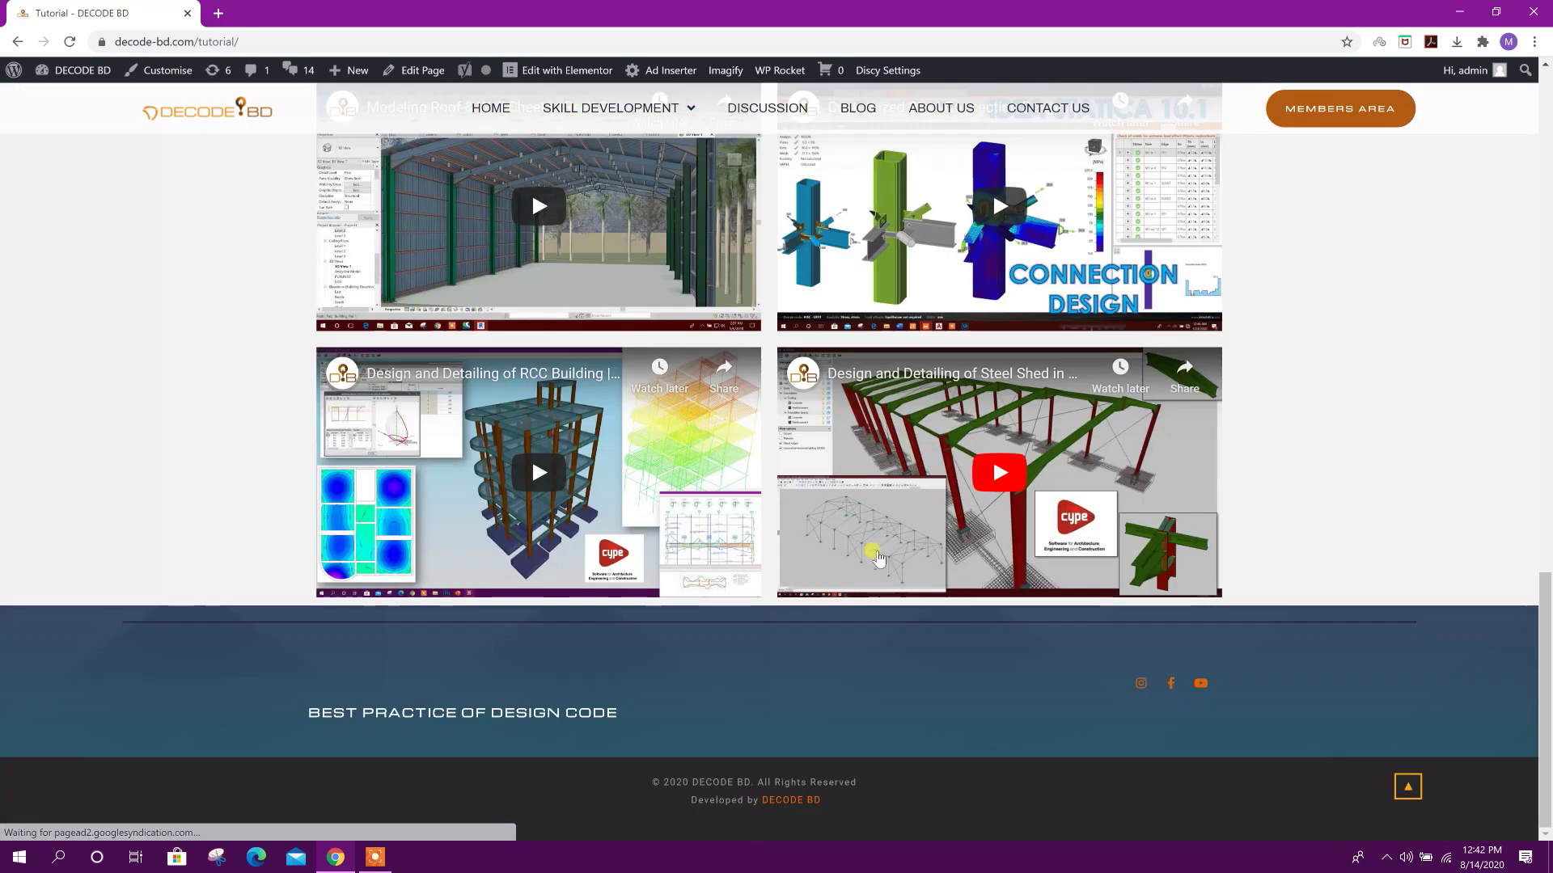
pyautogui.scroll(16, 877, 558)
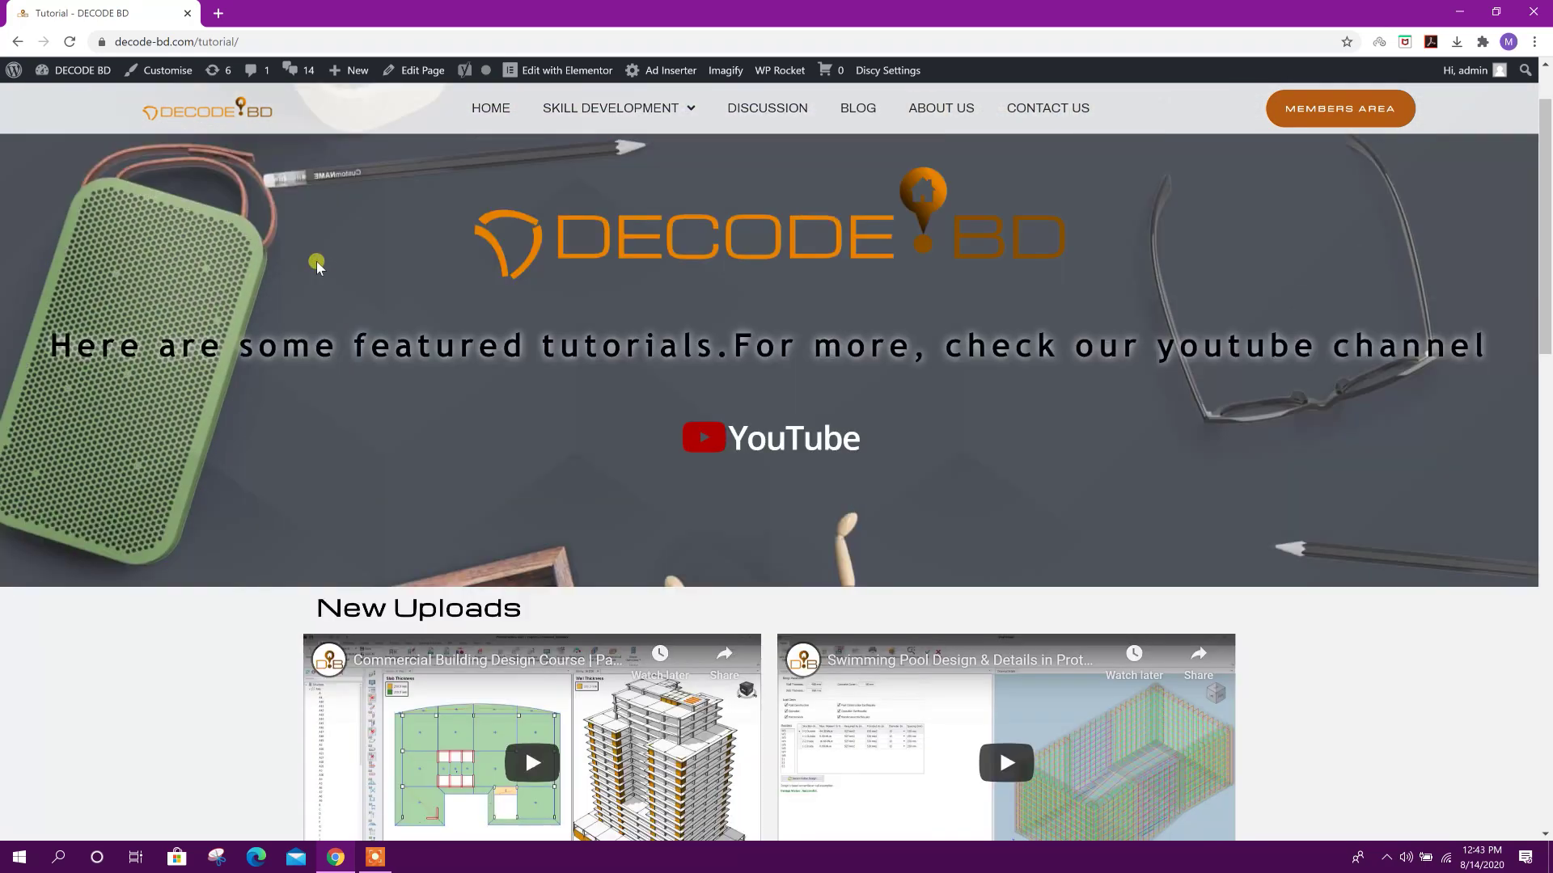
pyautogui.moveTo(619, 109)
pyautogui.click(642, 184)
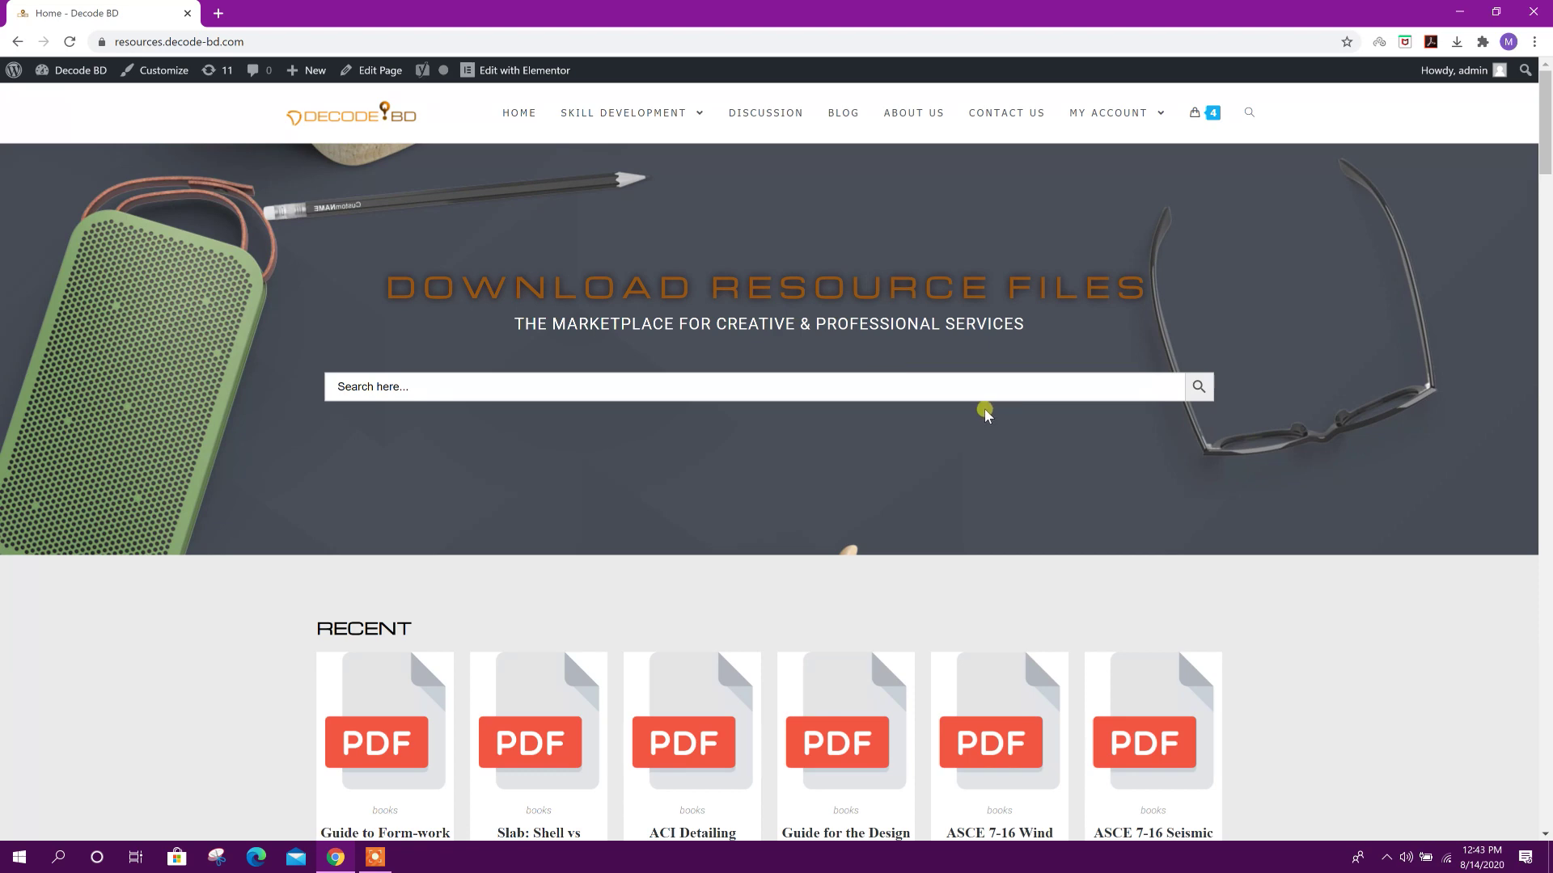
# - Scroll through the downloadable PDF files on the Resources page
pyautogui.scroll(-15, 965, 414)
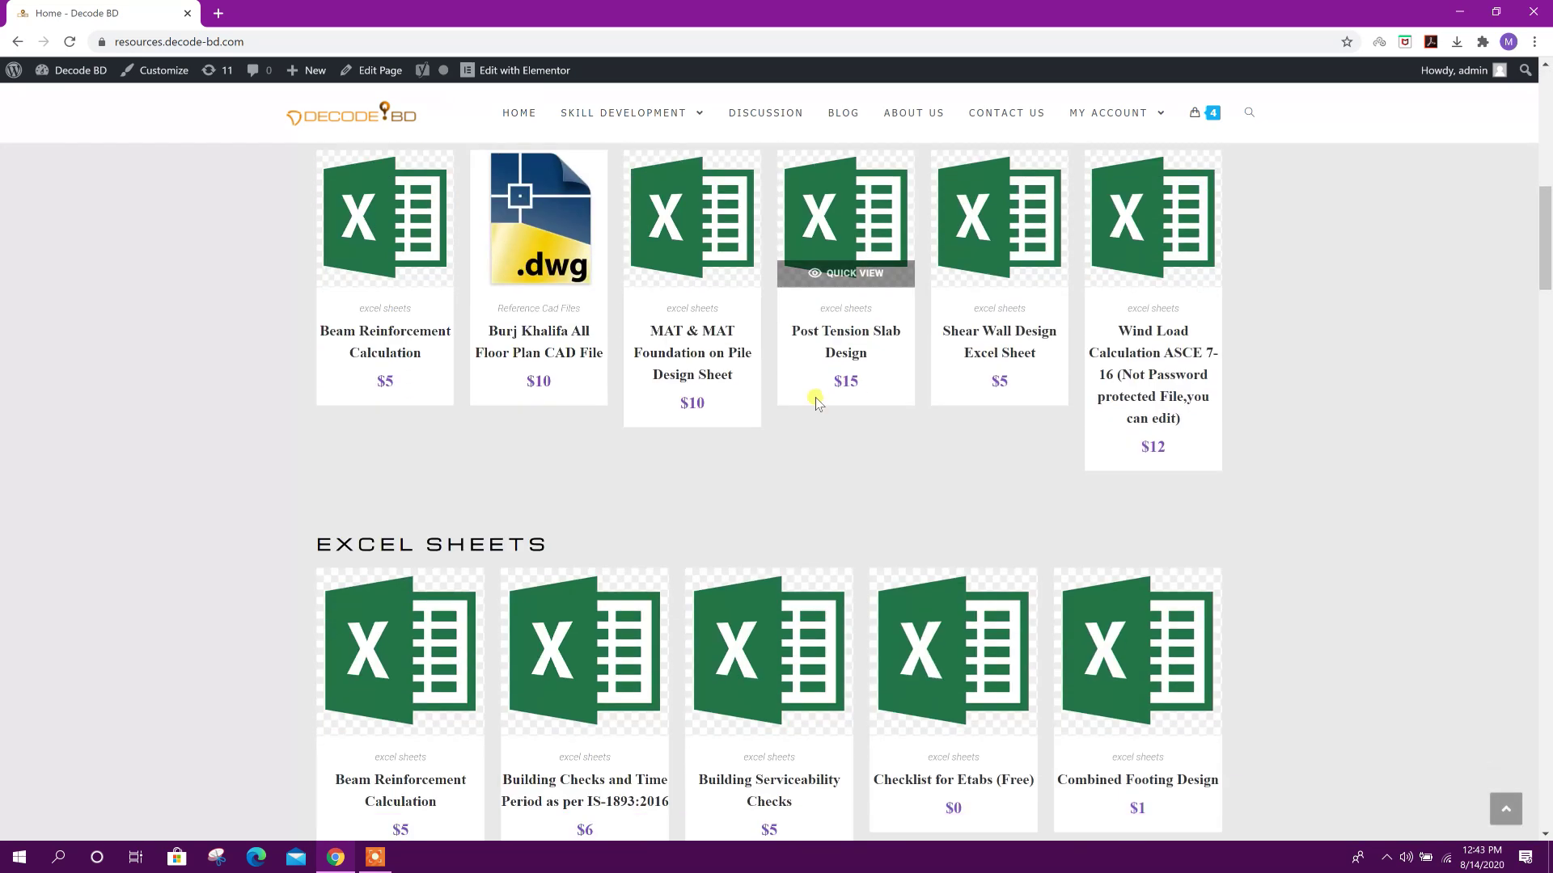
pyautogui.scroll(-20, 808, 397)
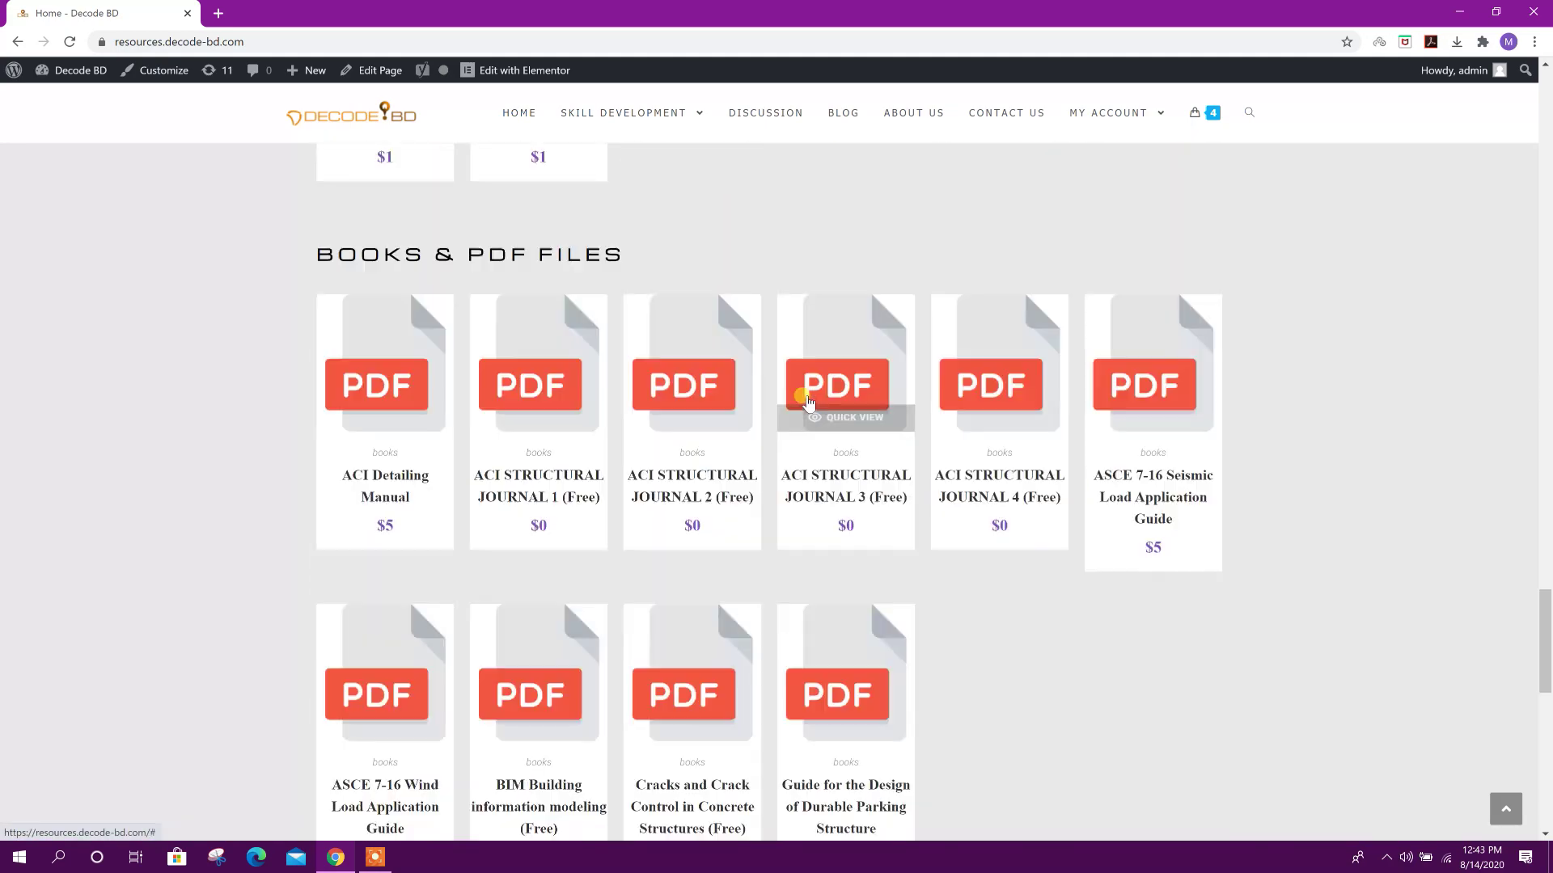
pyautogui.scroll(-15, 845, 450)
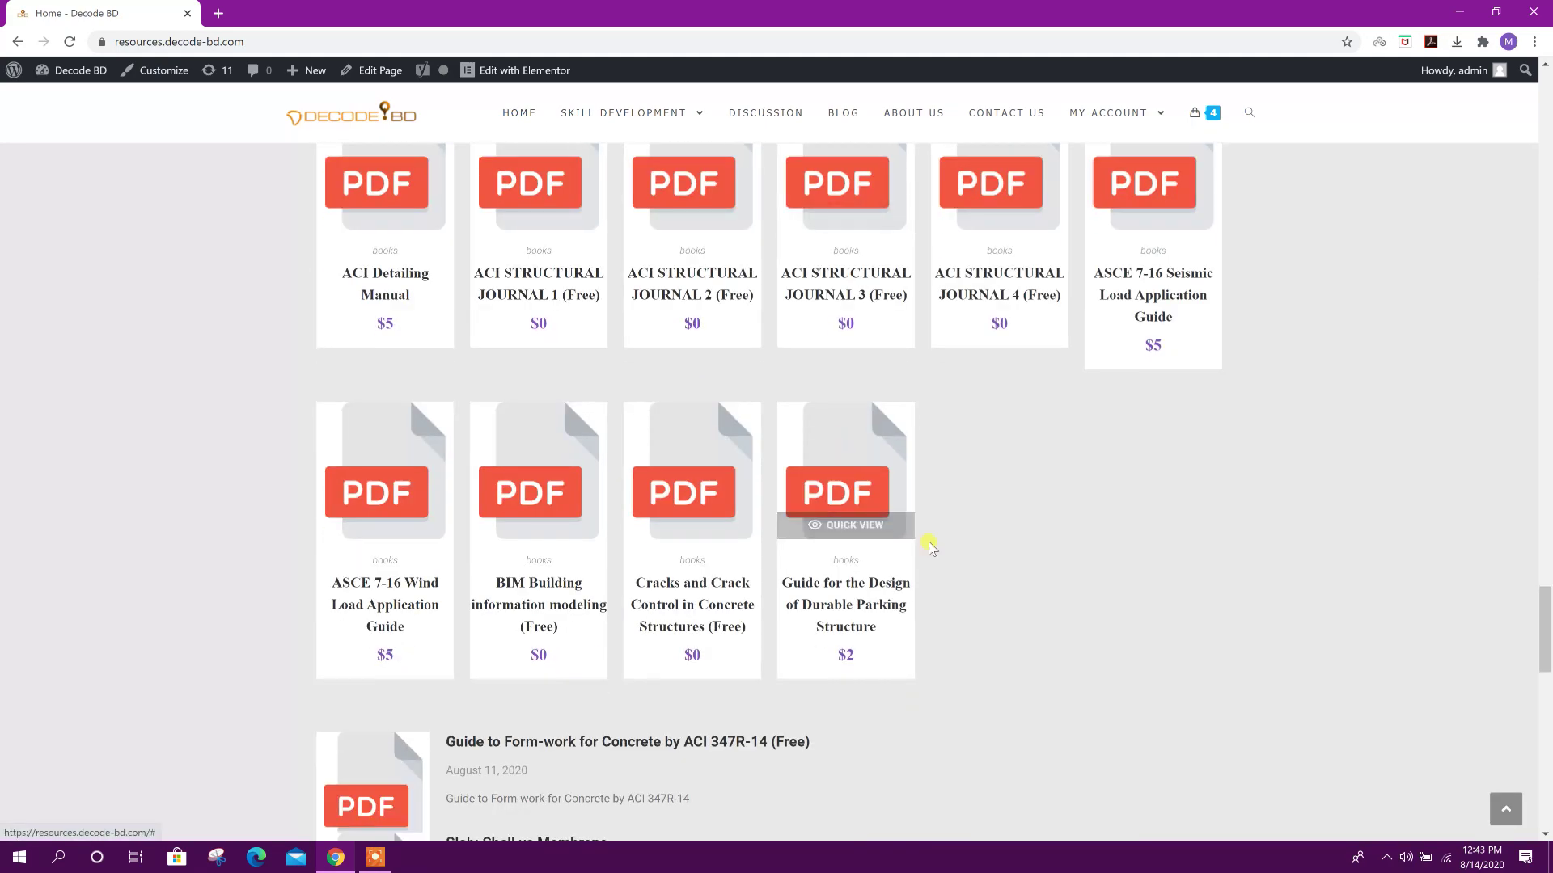
pyautogui.scroll(20, 919, 511)
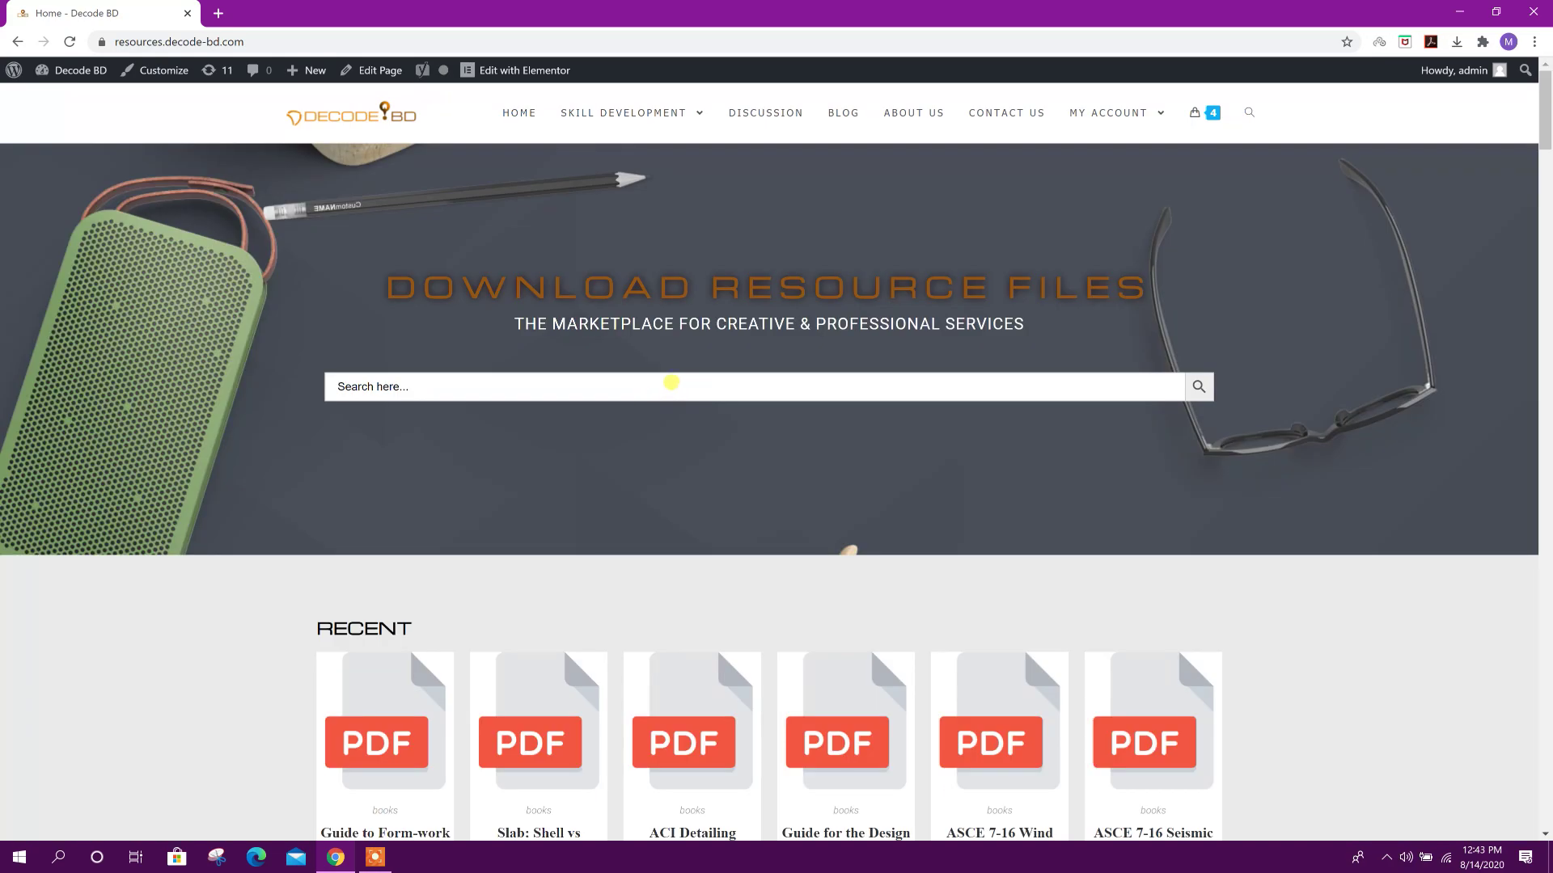
# - Go to the Discussion page and browse its questions
pyautogui.click(777, 118)
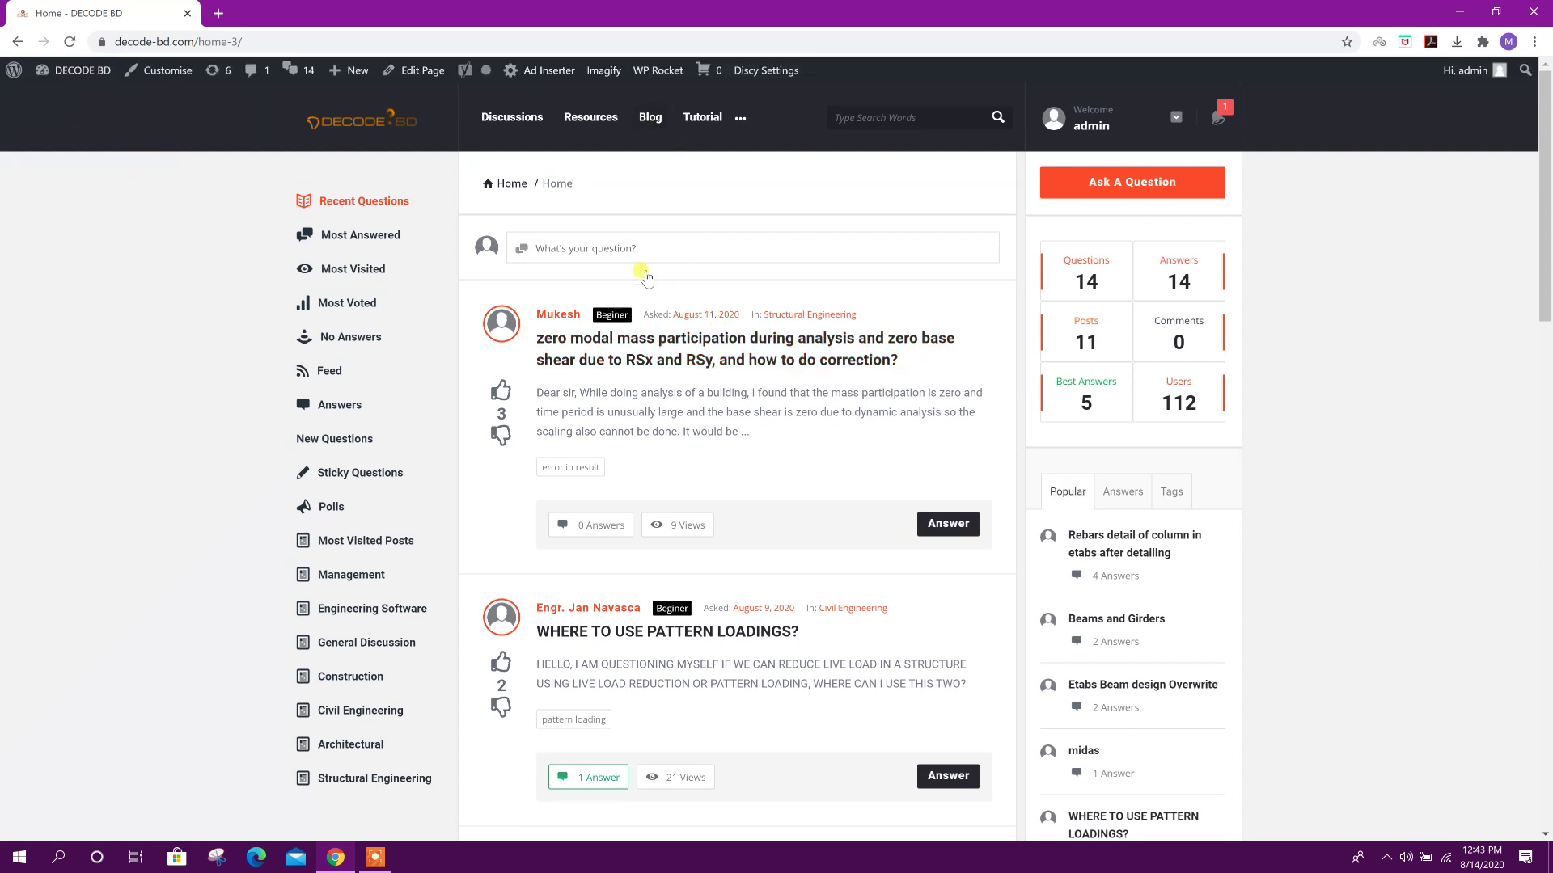
pyautogui.scroll(-2, 754, 421)
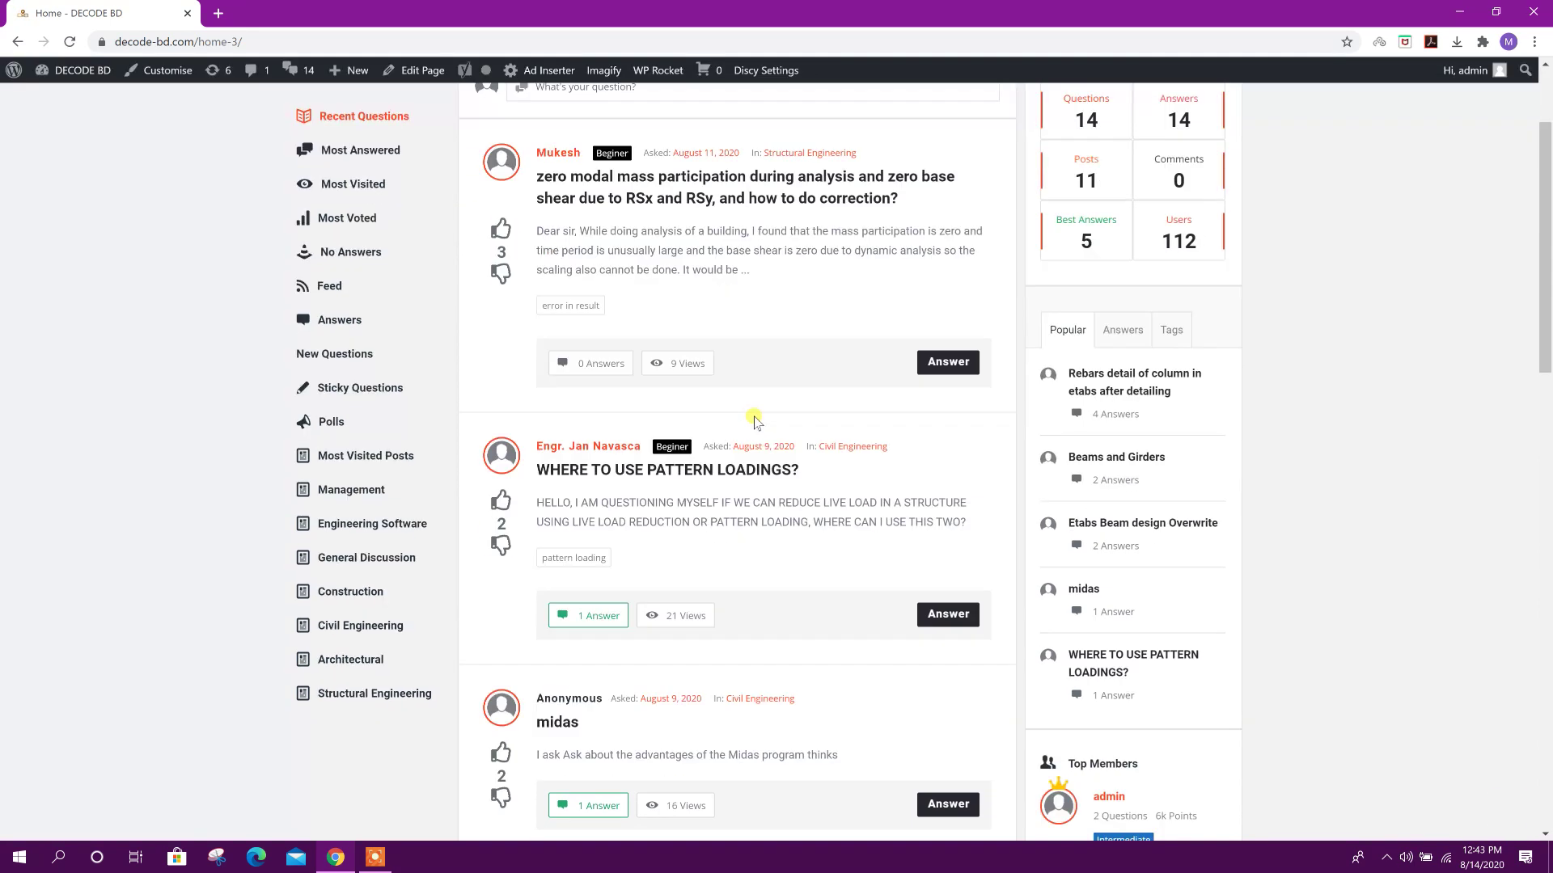
pyautogui.scroll(-6, 776, 453)
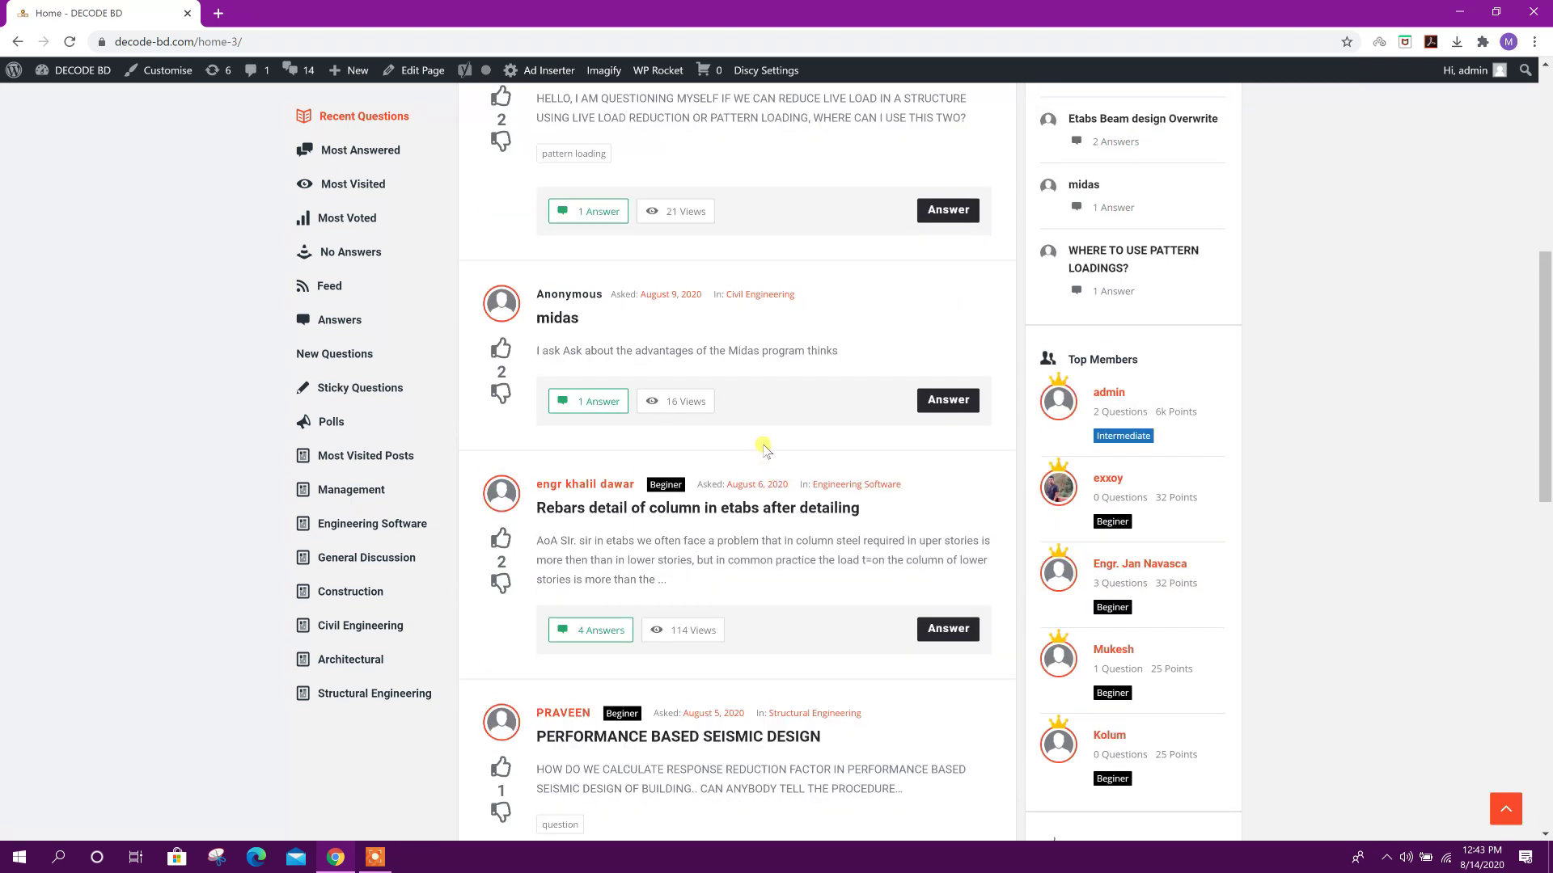
pyautogui.scroll(8, 754, 469)
# - Go to the Blog page and browse its posts
pyautogui.press('F5')
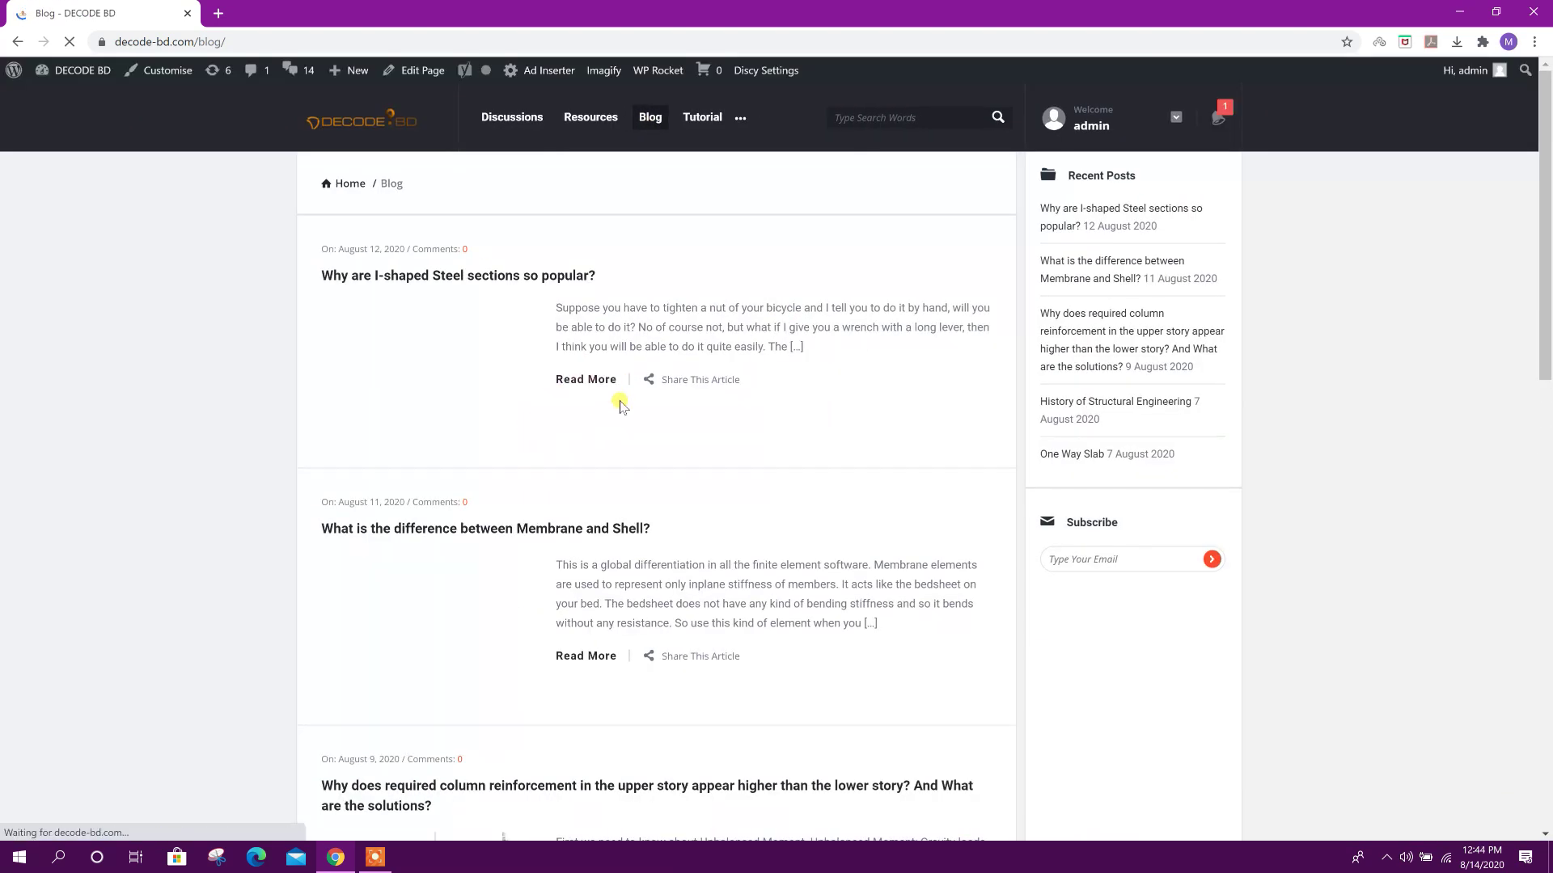
pyautogui.scroll(-9, 703, 440)
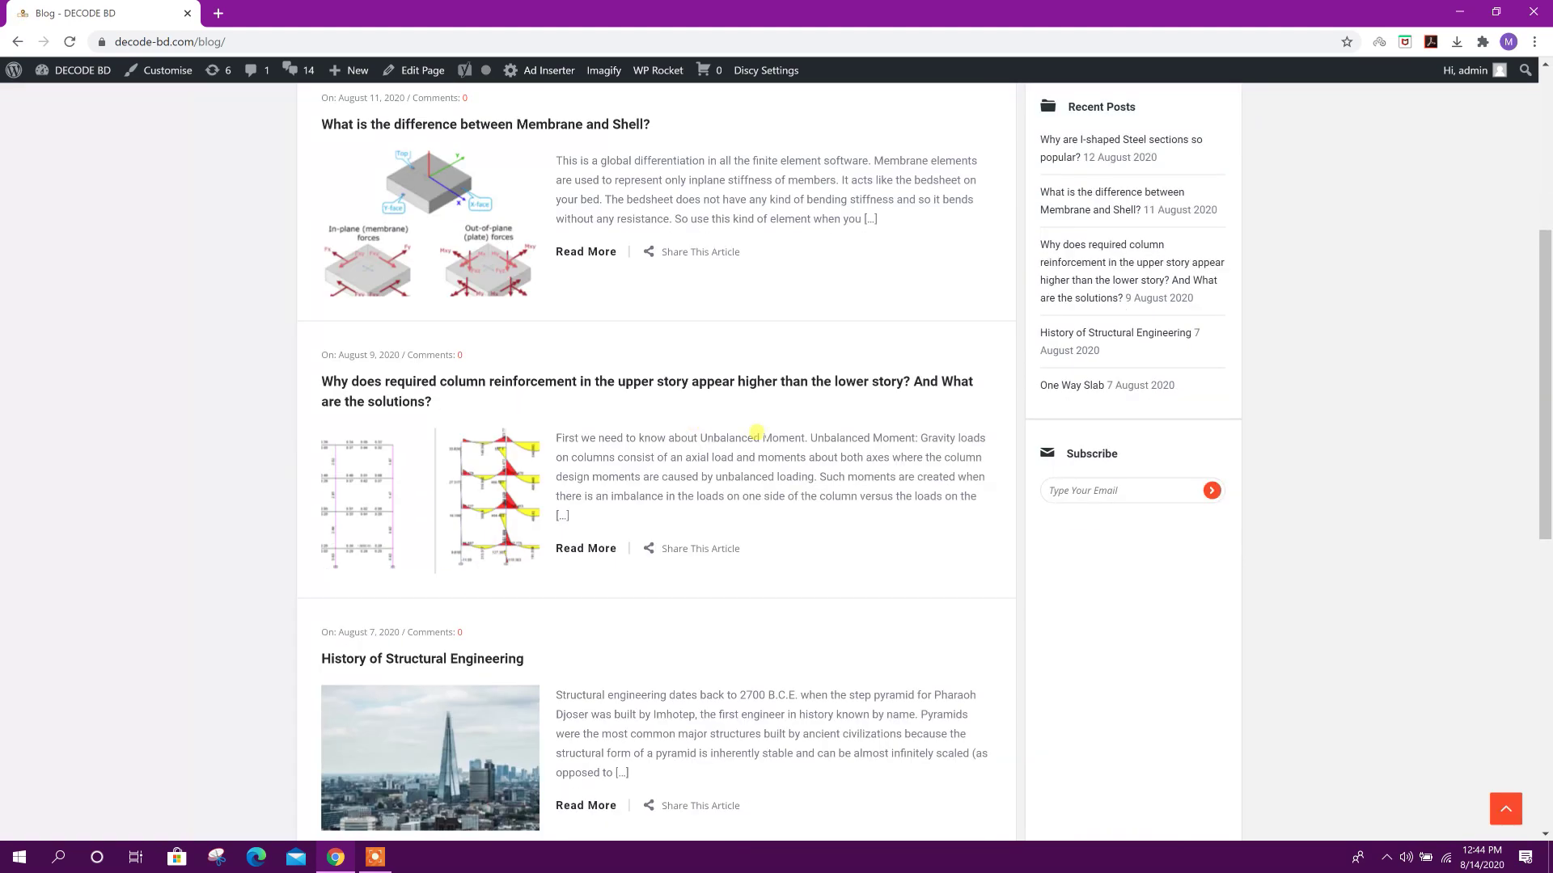
pyautogui.scroll(-3, 790, 496)
pyautogui.scroll(12, 768, 436)
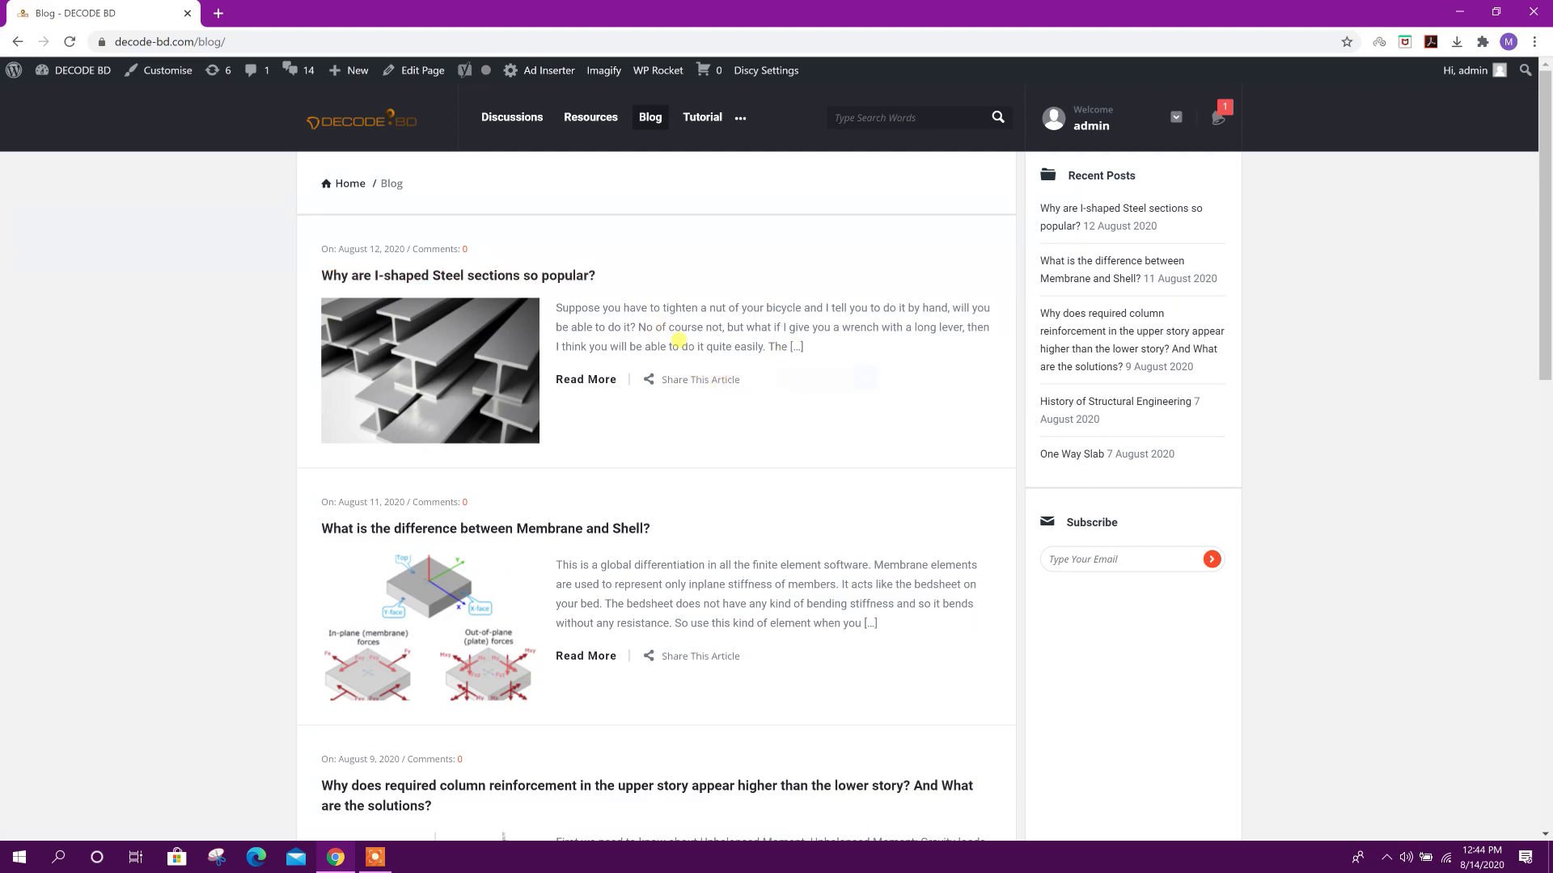
pyautogui.scroll(-7, 752, 477)
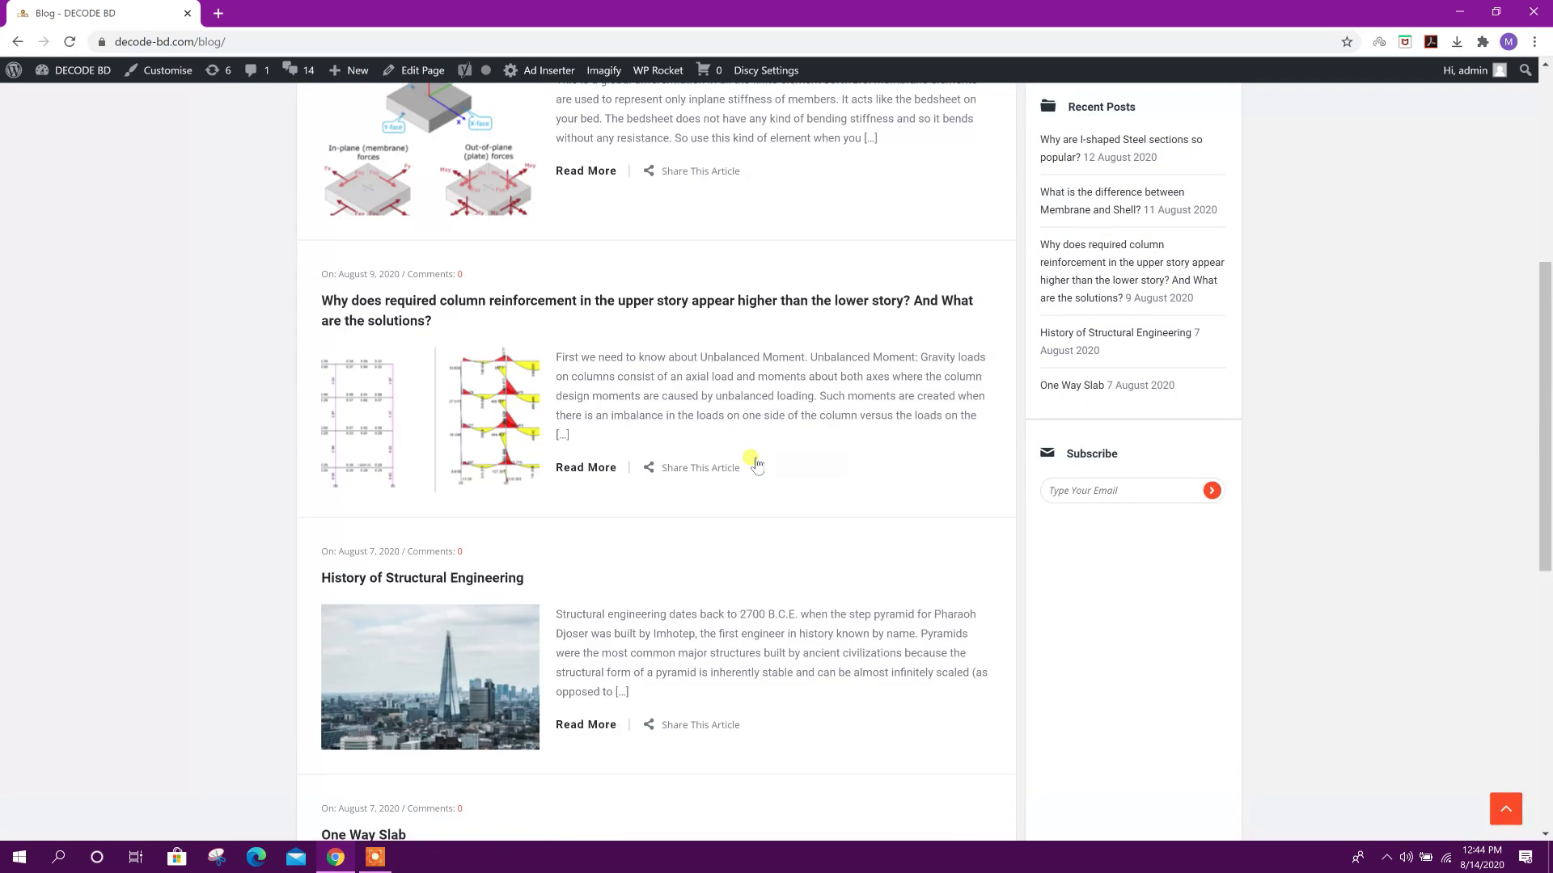
pyautogui.scroll(7, 788, 534)
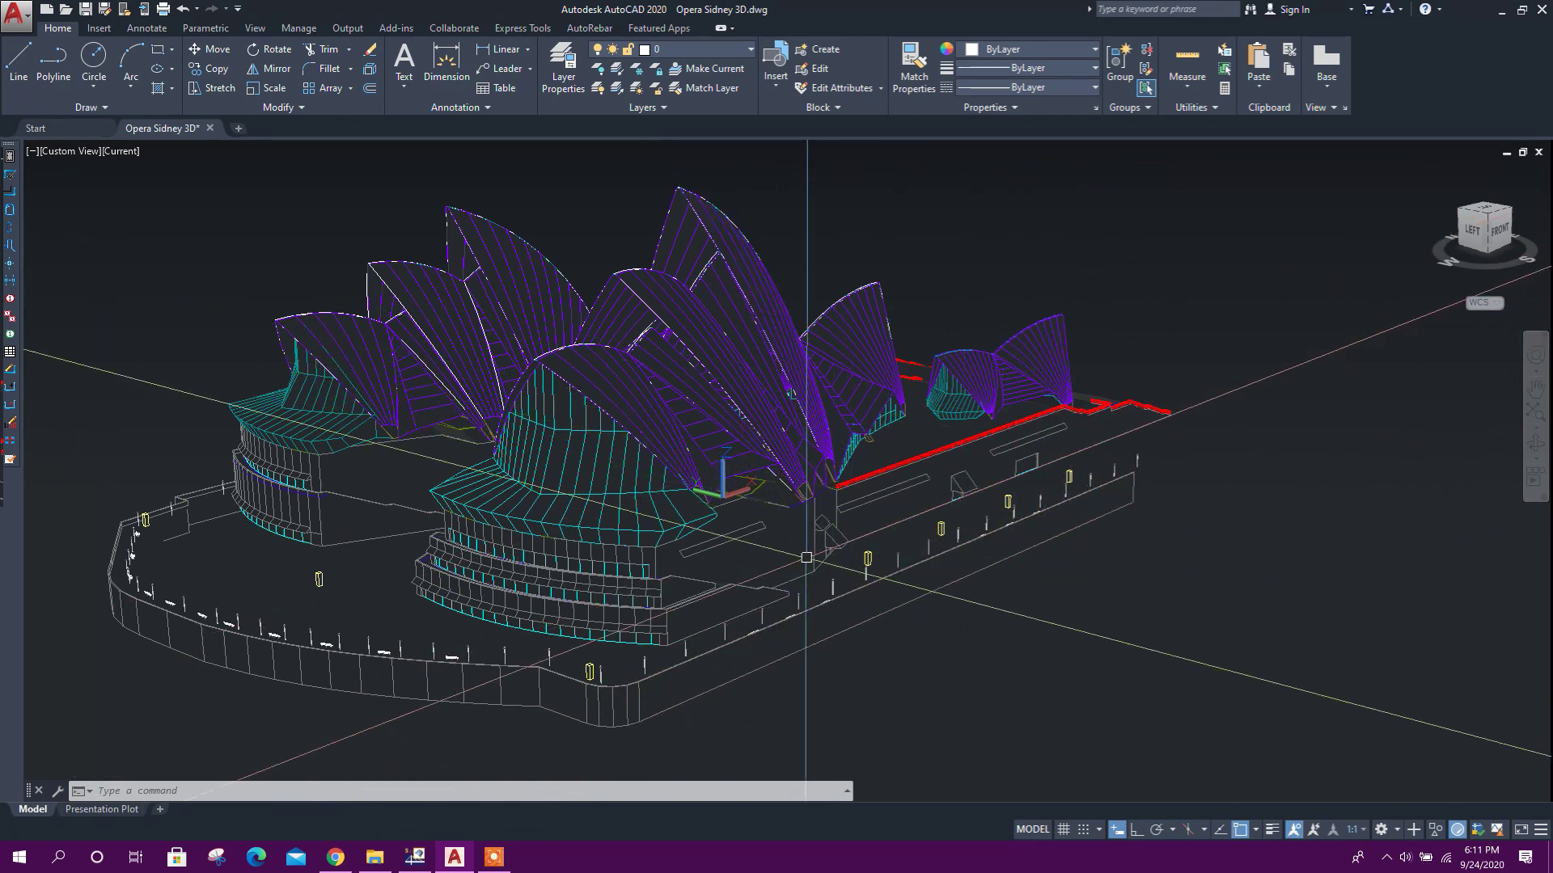
# - Save the drawing as Opera Sidney.dxf in AutoCAD 2013 DXF format
pyautogui.click(16, 15)
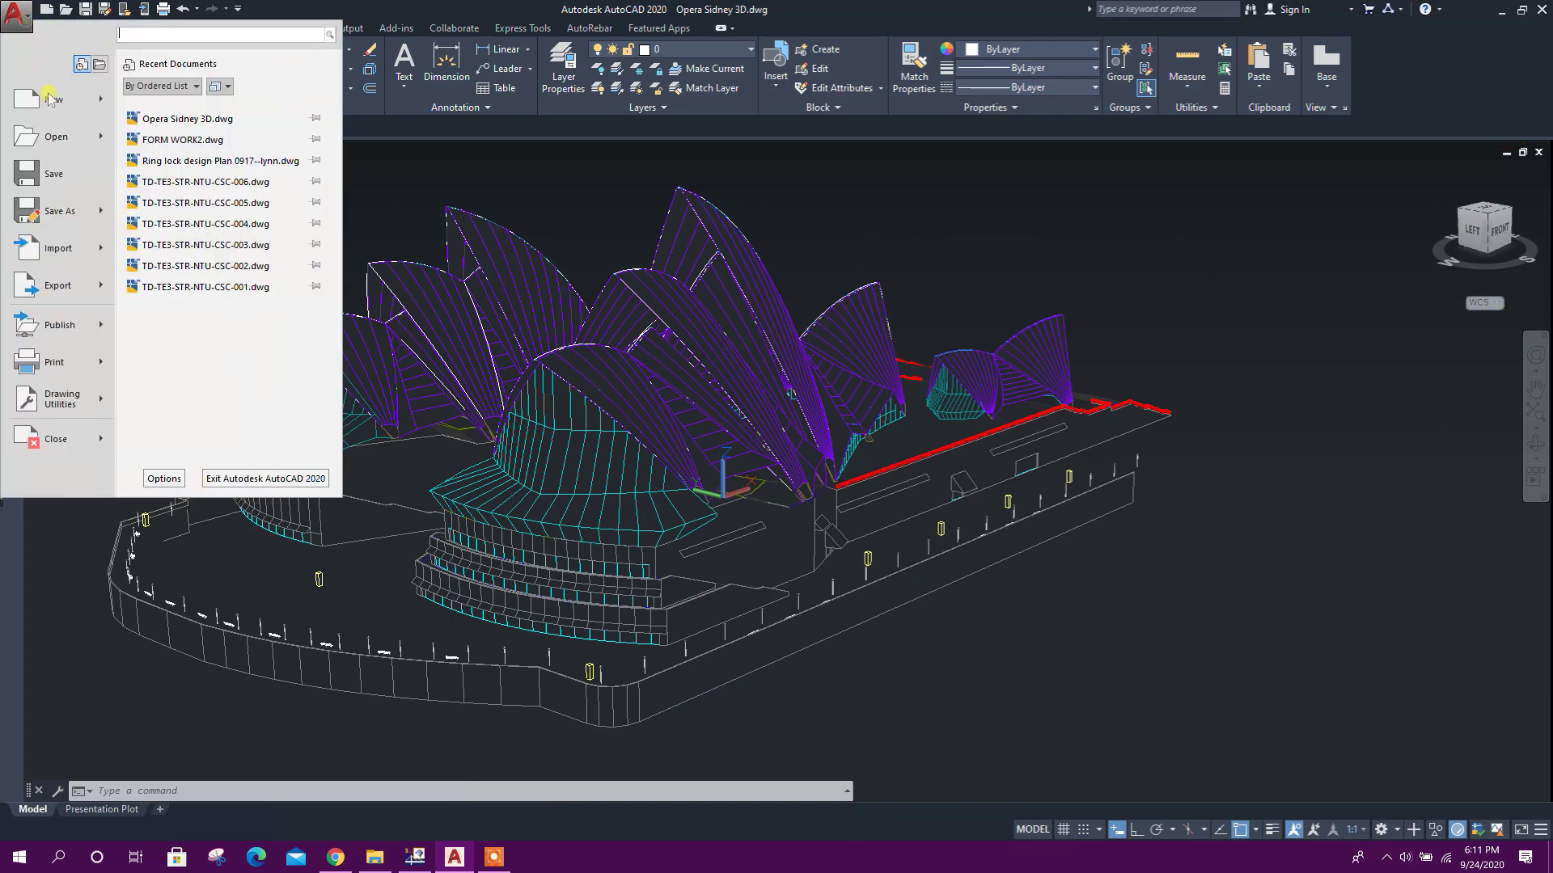
pyautogui.click(67, 220)
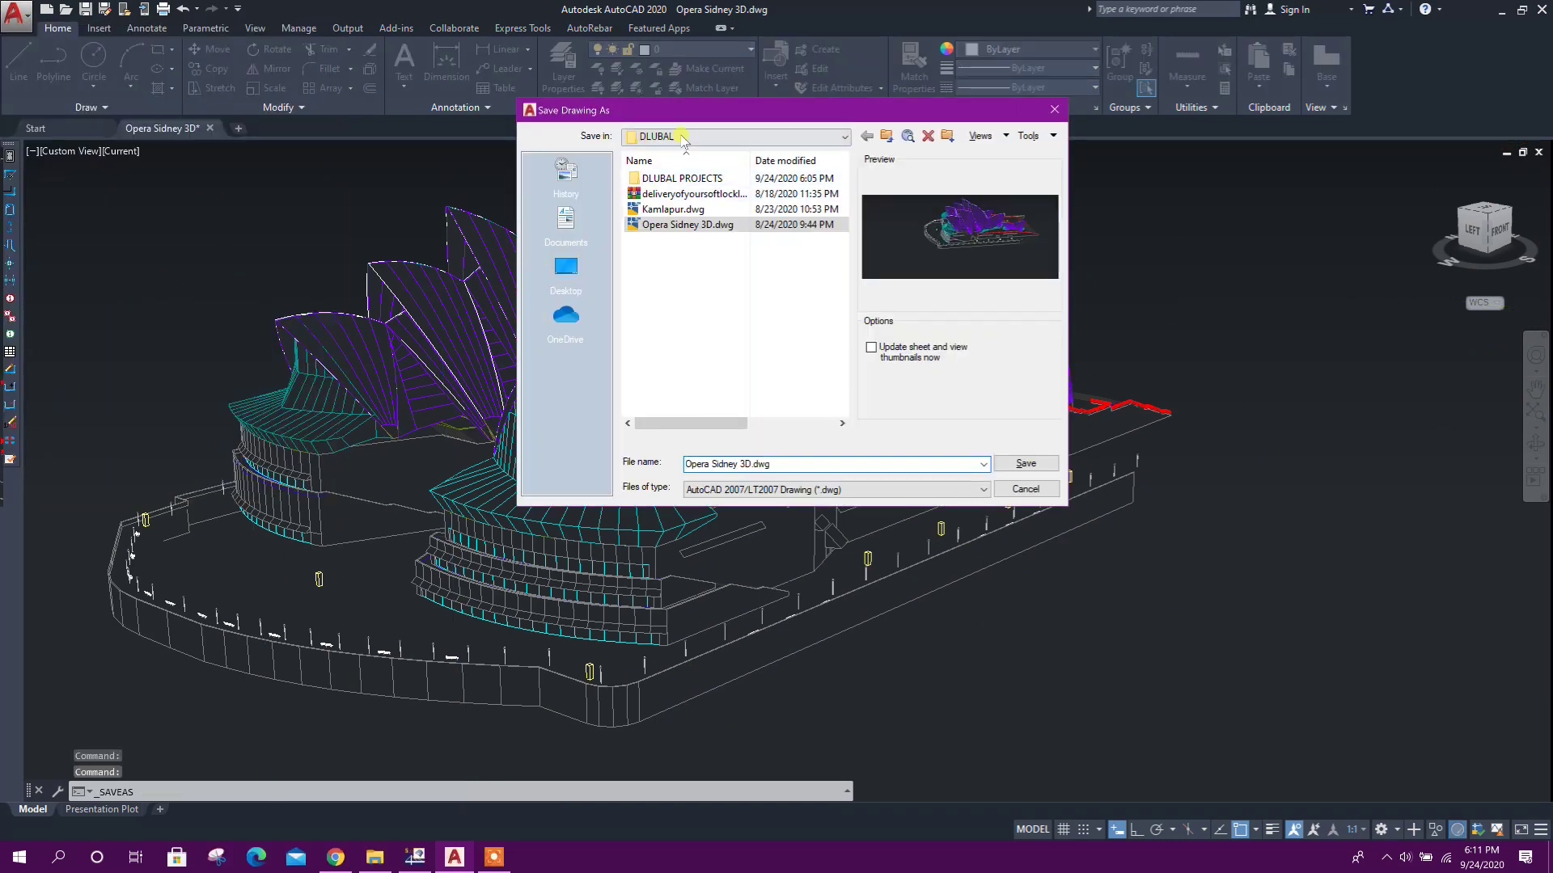
pyautogui.moveTo(709, 112); pyautogui.dragTo(701, 213)
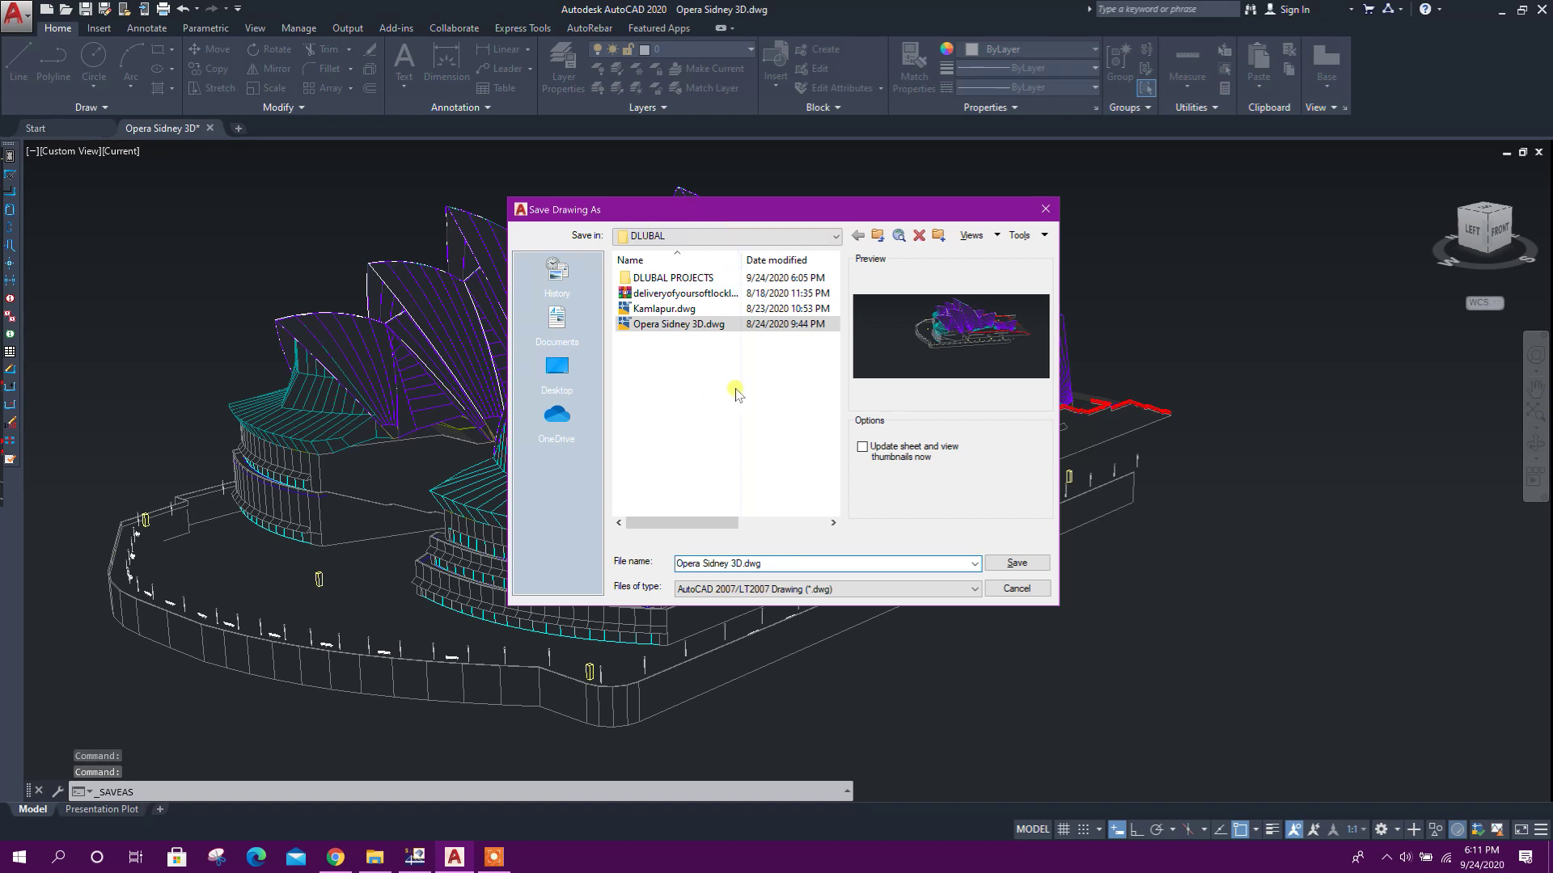
pyautogui.click(837, 588)
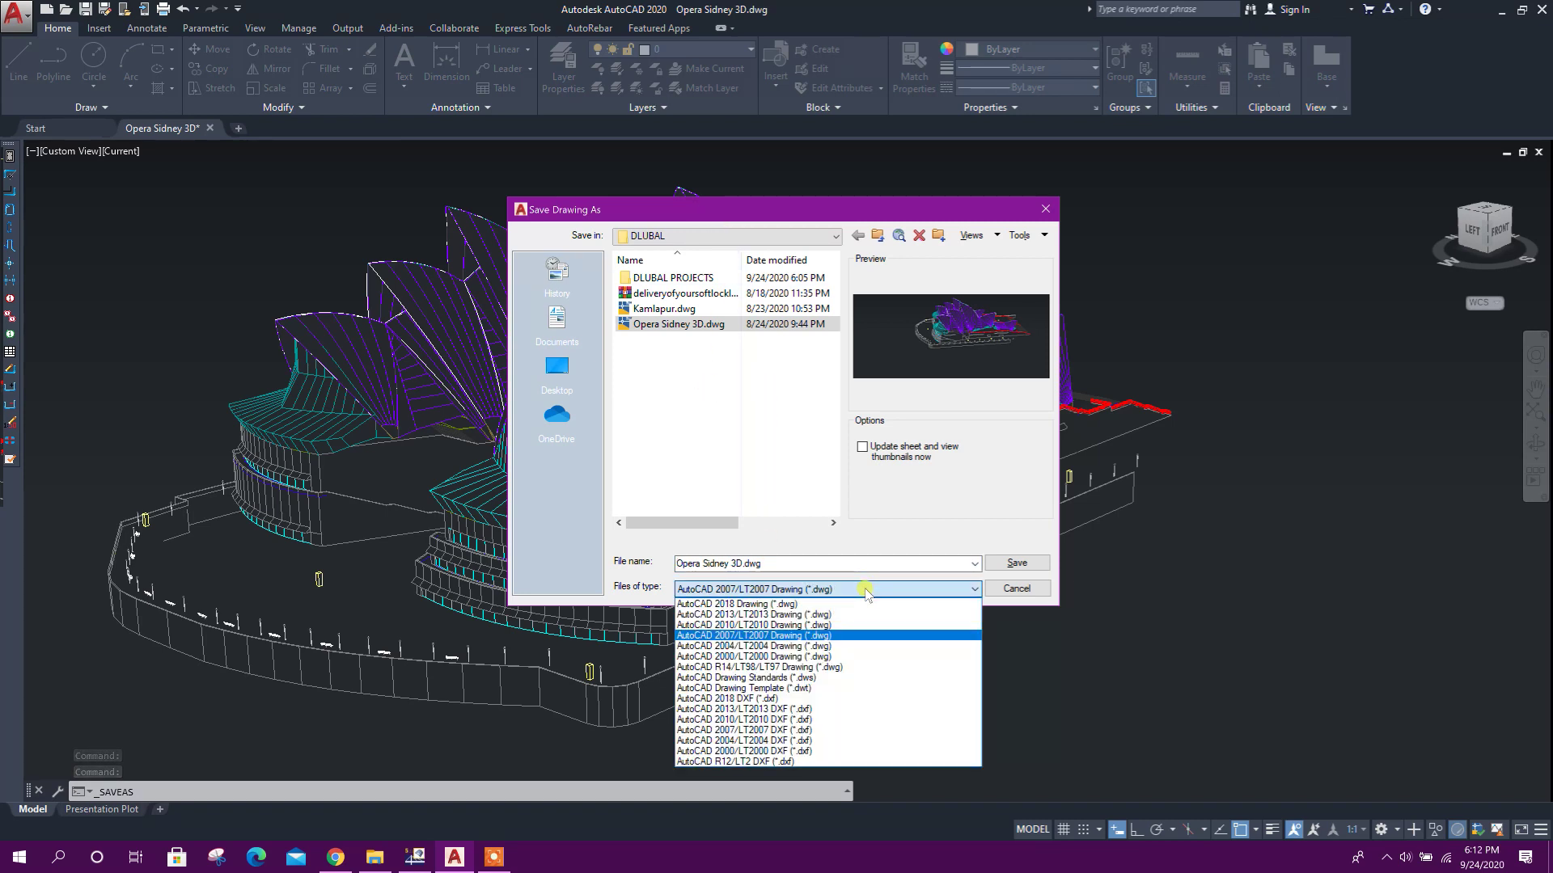
pyautogui.click(804, 710)
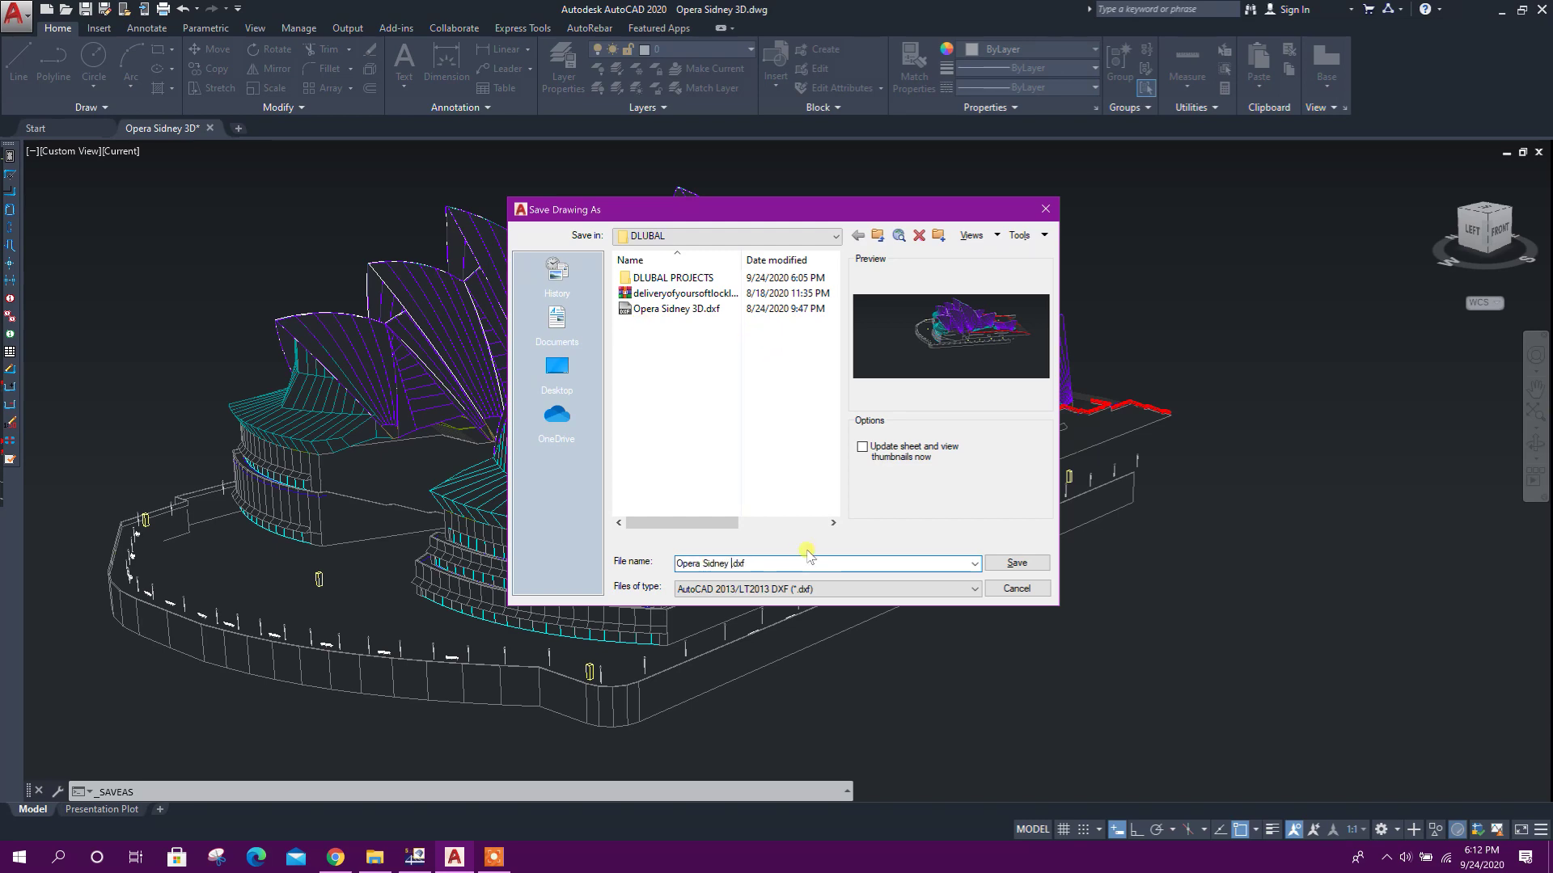
pyautogui.click(718, 440)
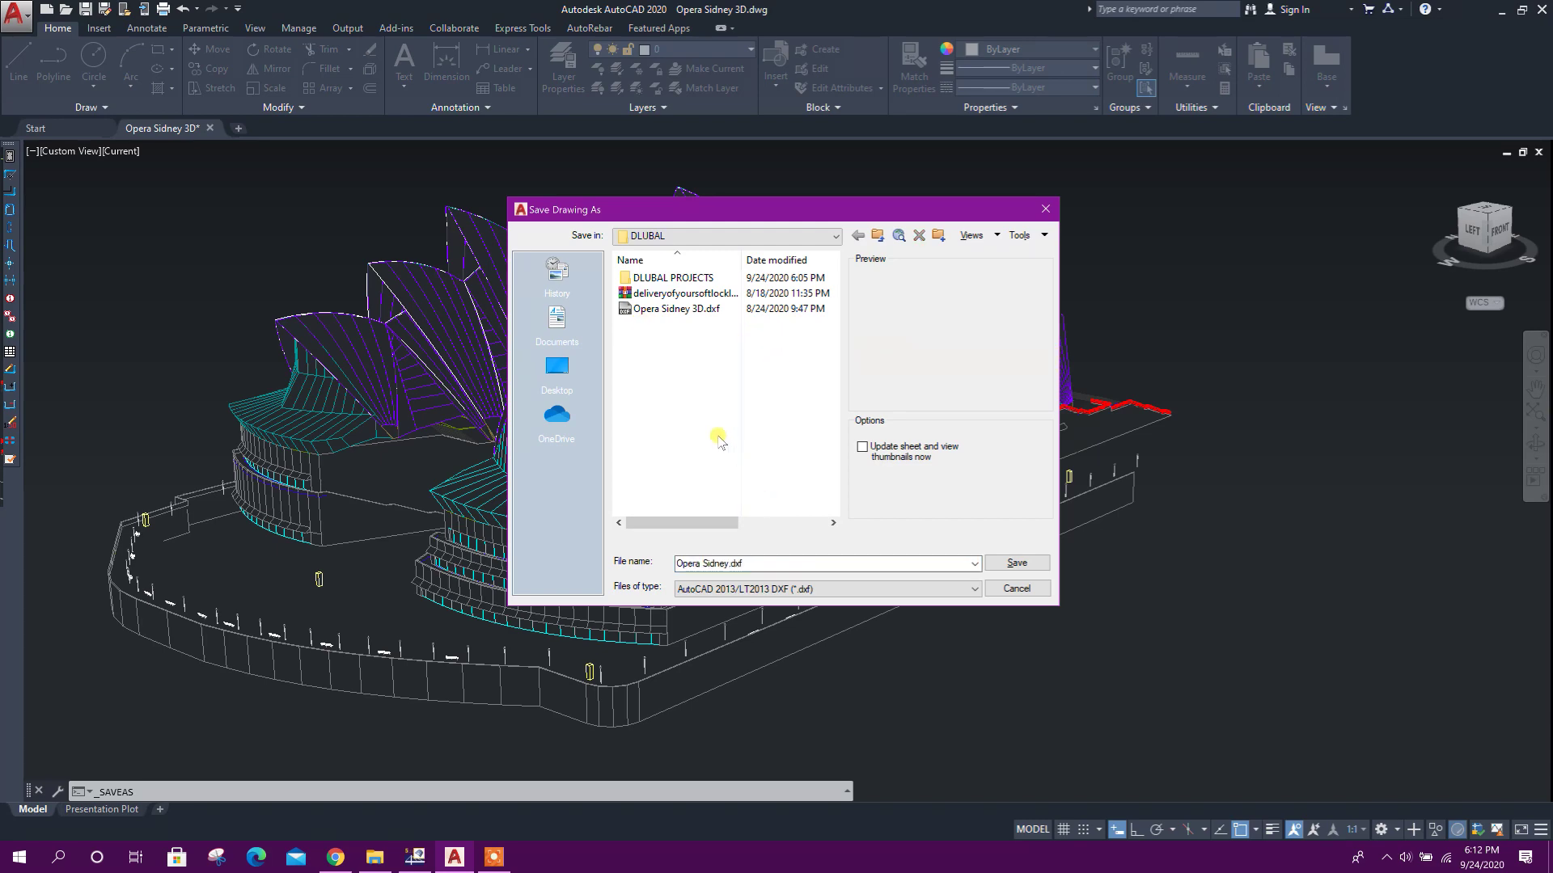
pyautogui.click(1019, 563)
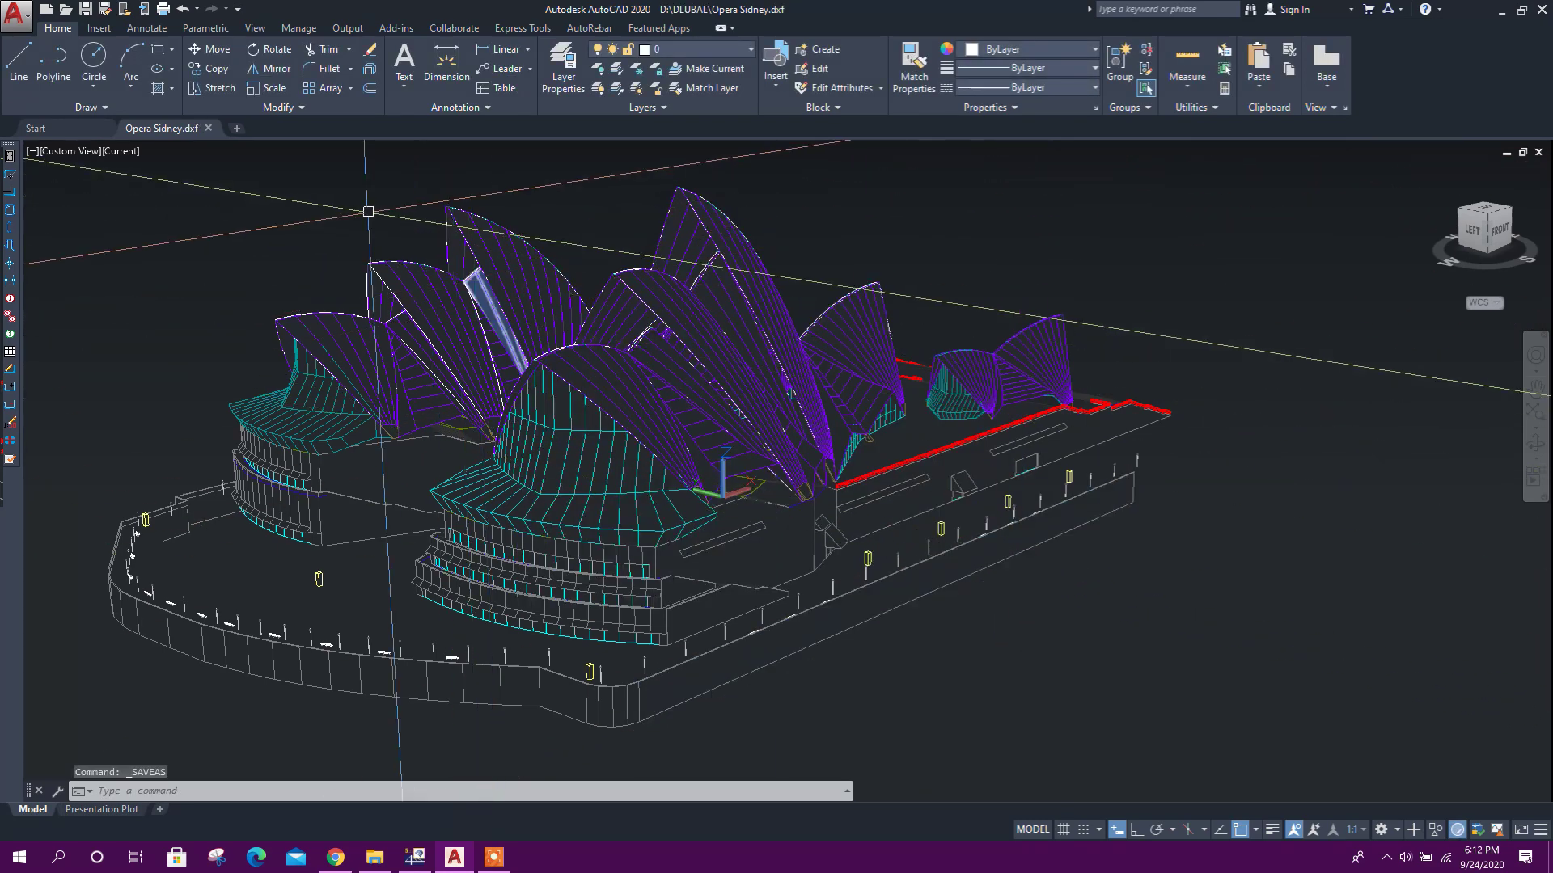
# - Close the Opera Sidney.dxf drawing, answering Yes to saving and No to the format prompt
pyautogui.moveTo(368, 211); pyautogui.dragTo(413, 221, button='middle')
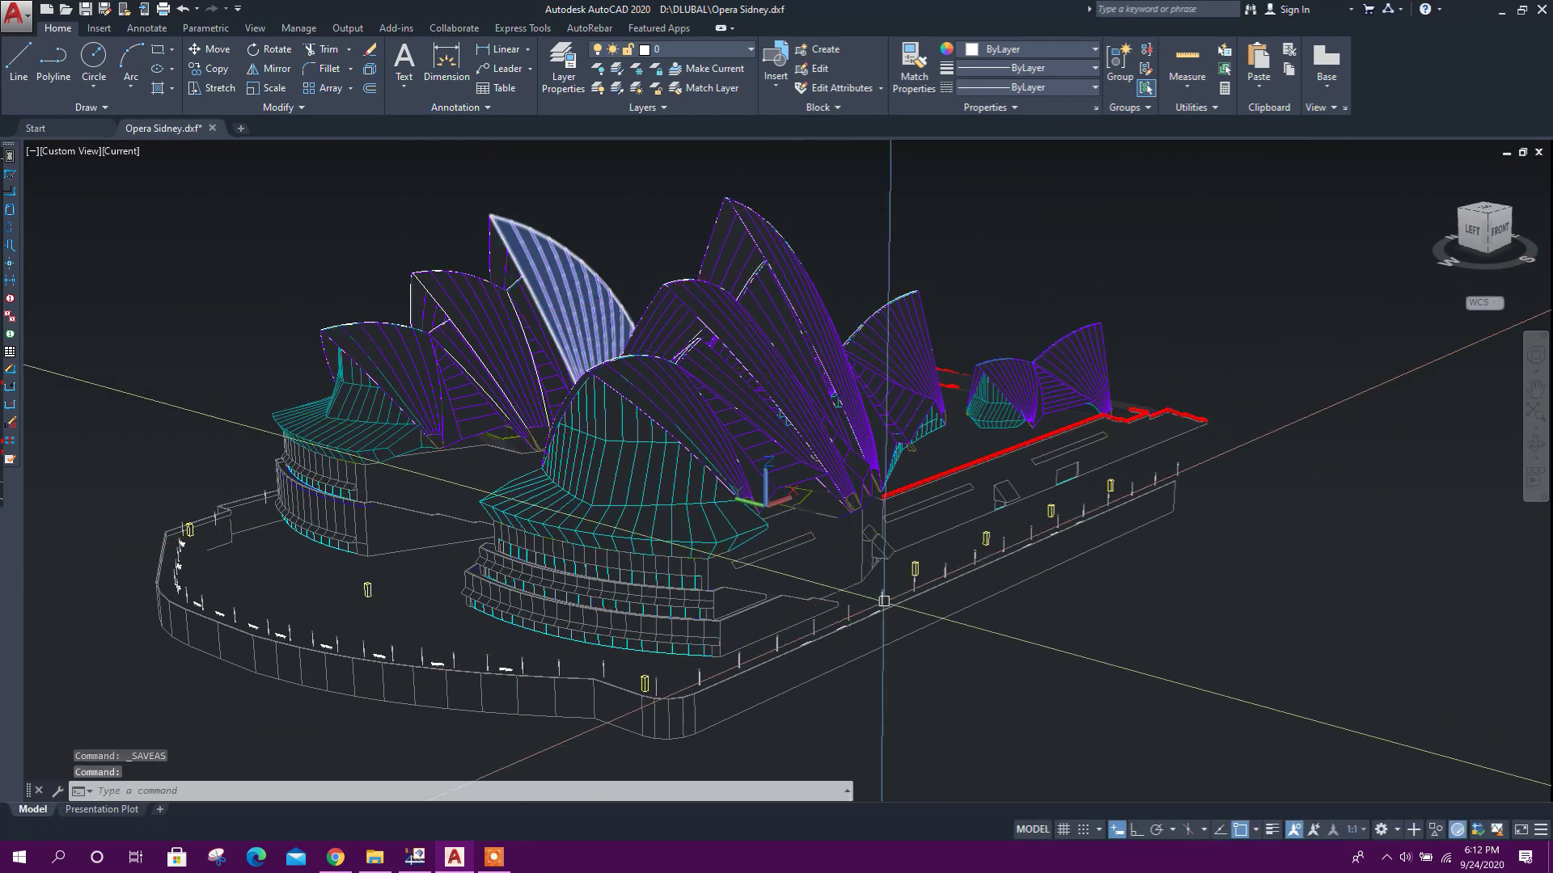
pyautogui.click(212, 129)
pyautogui.click(805, 467)
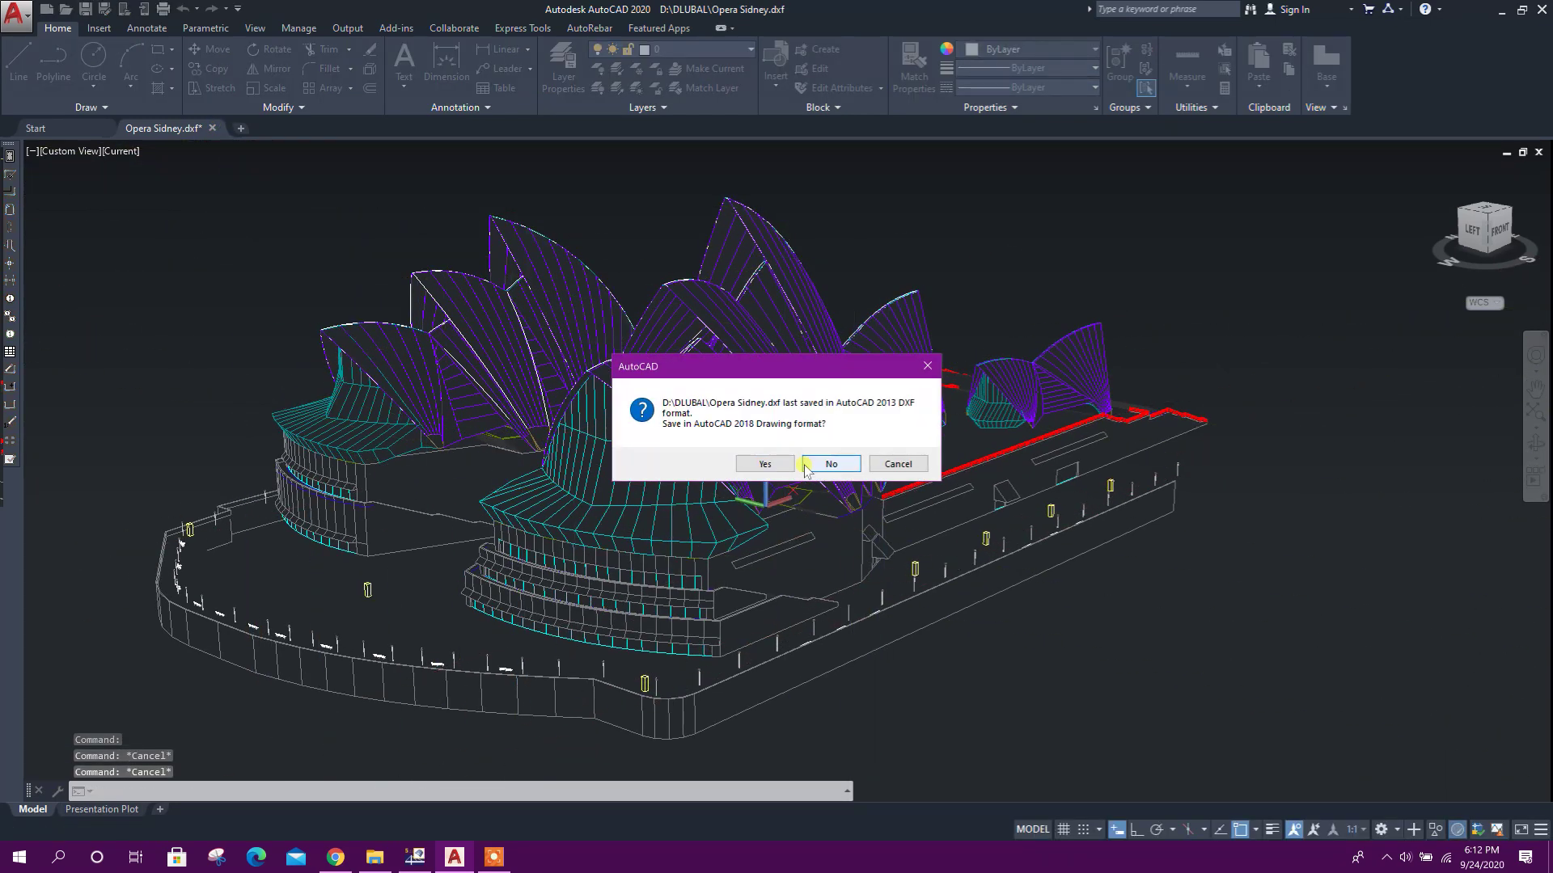
pyautogui.click(805, 468)
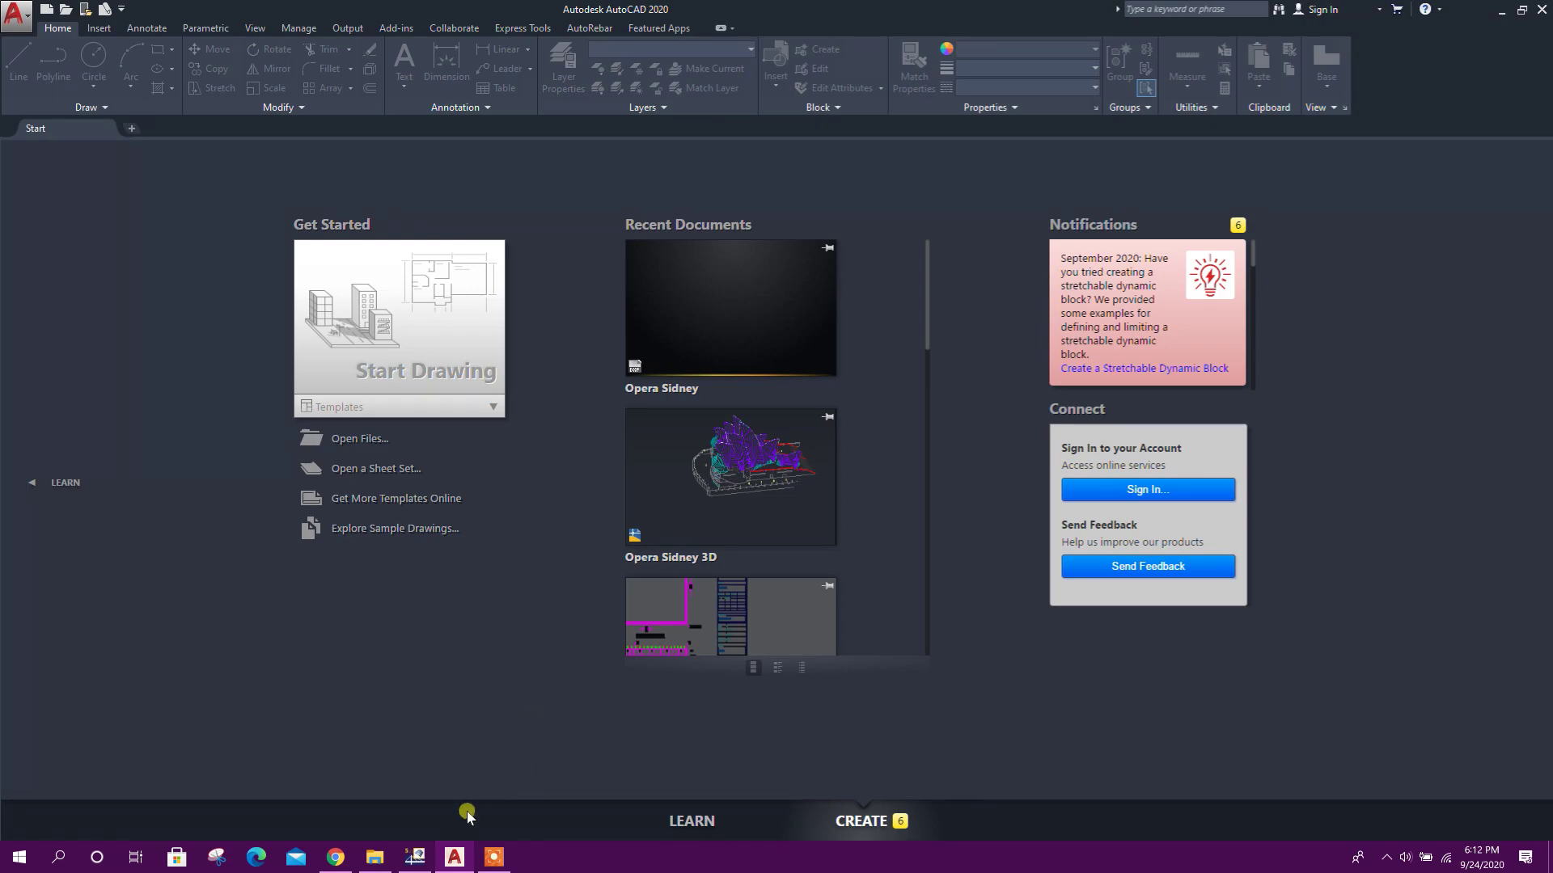
# - Start an RFEM import using the DXF Format - Model option
pyautogui.click(417, 857)
pyautogui.click(34, 29)
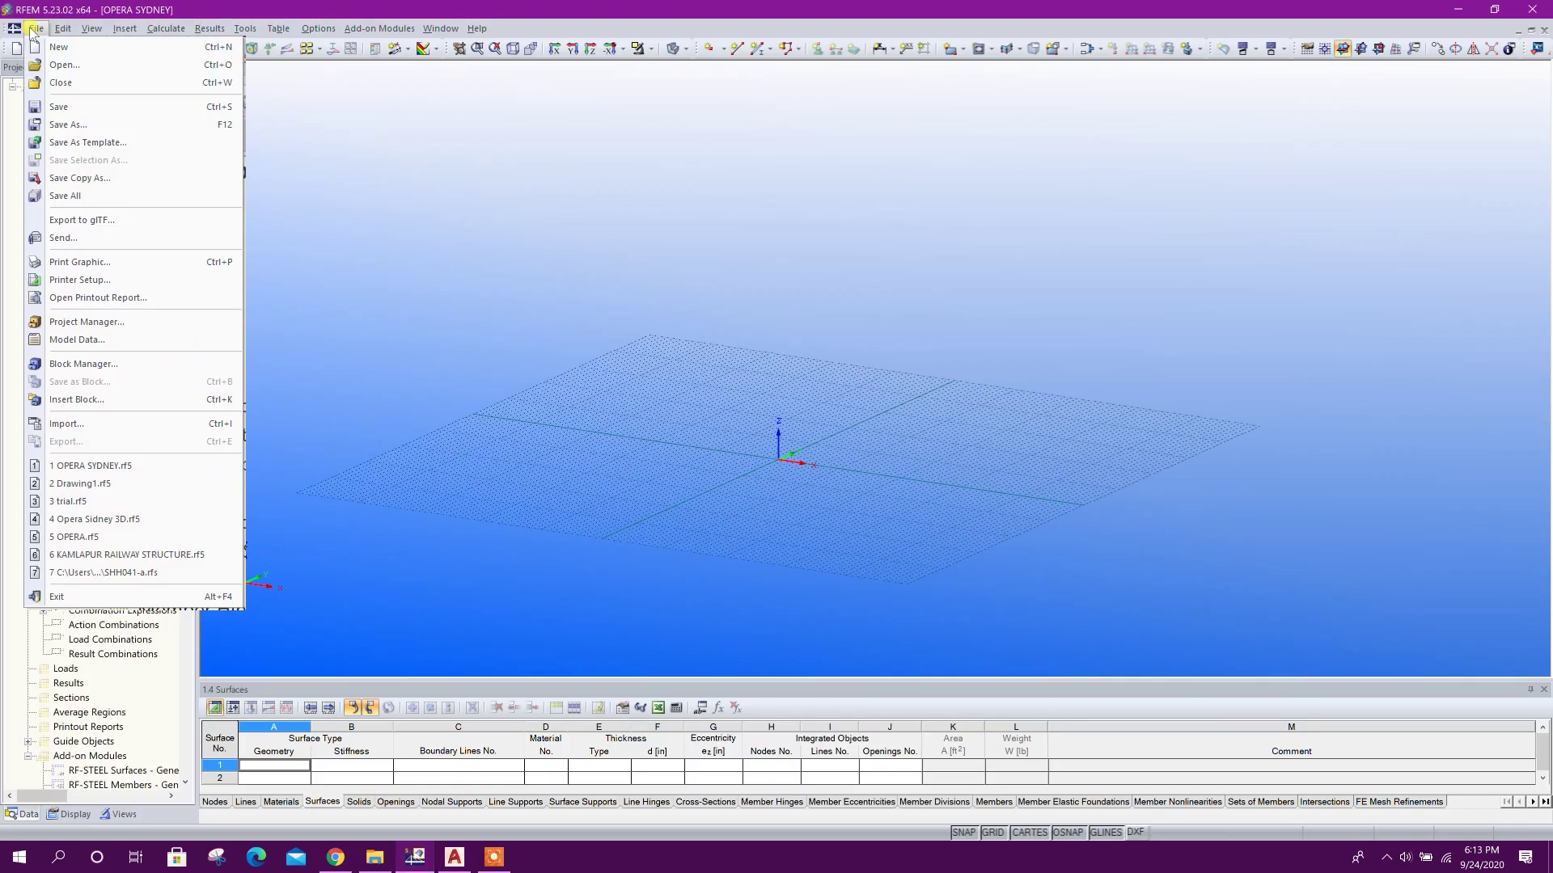
pyautogui.click(66, 424)
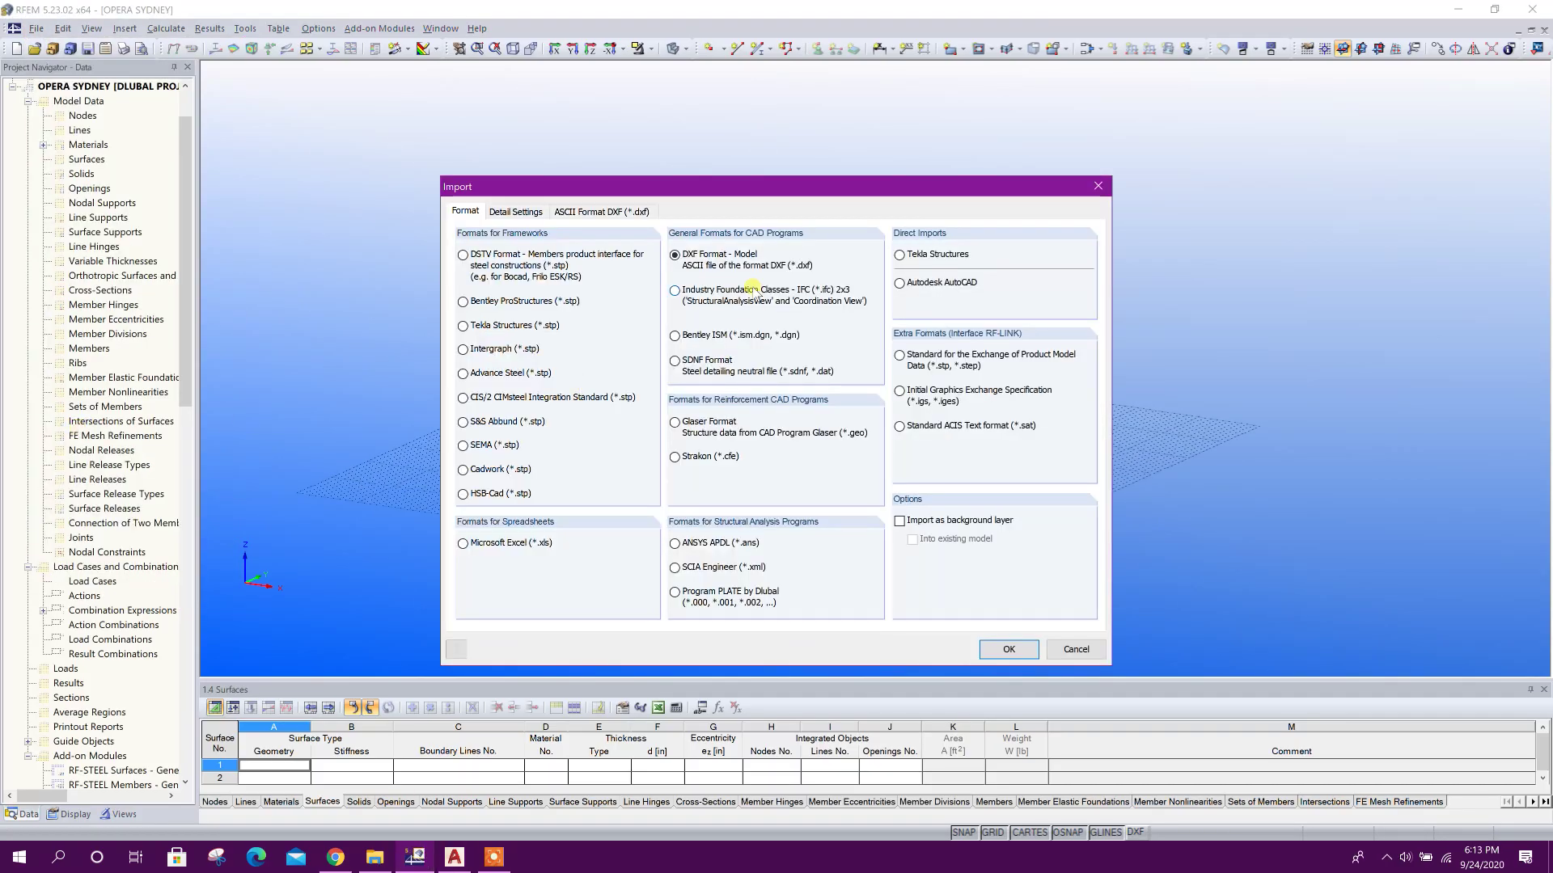
pyautogui.moveTo(645, 194); pyautogui.dragTo(645, 135)
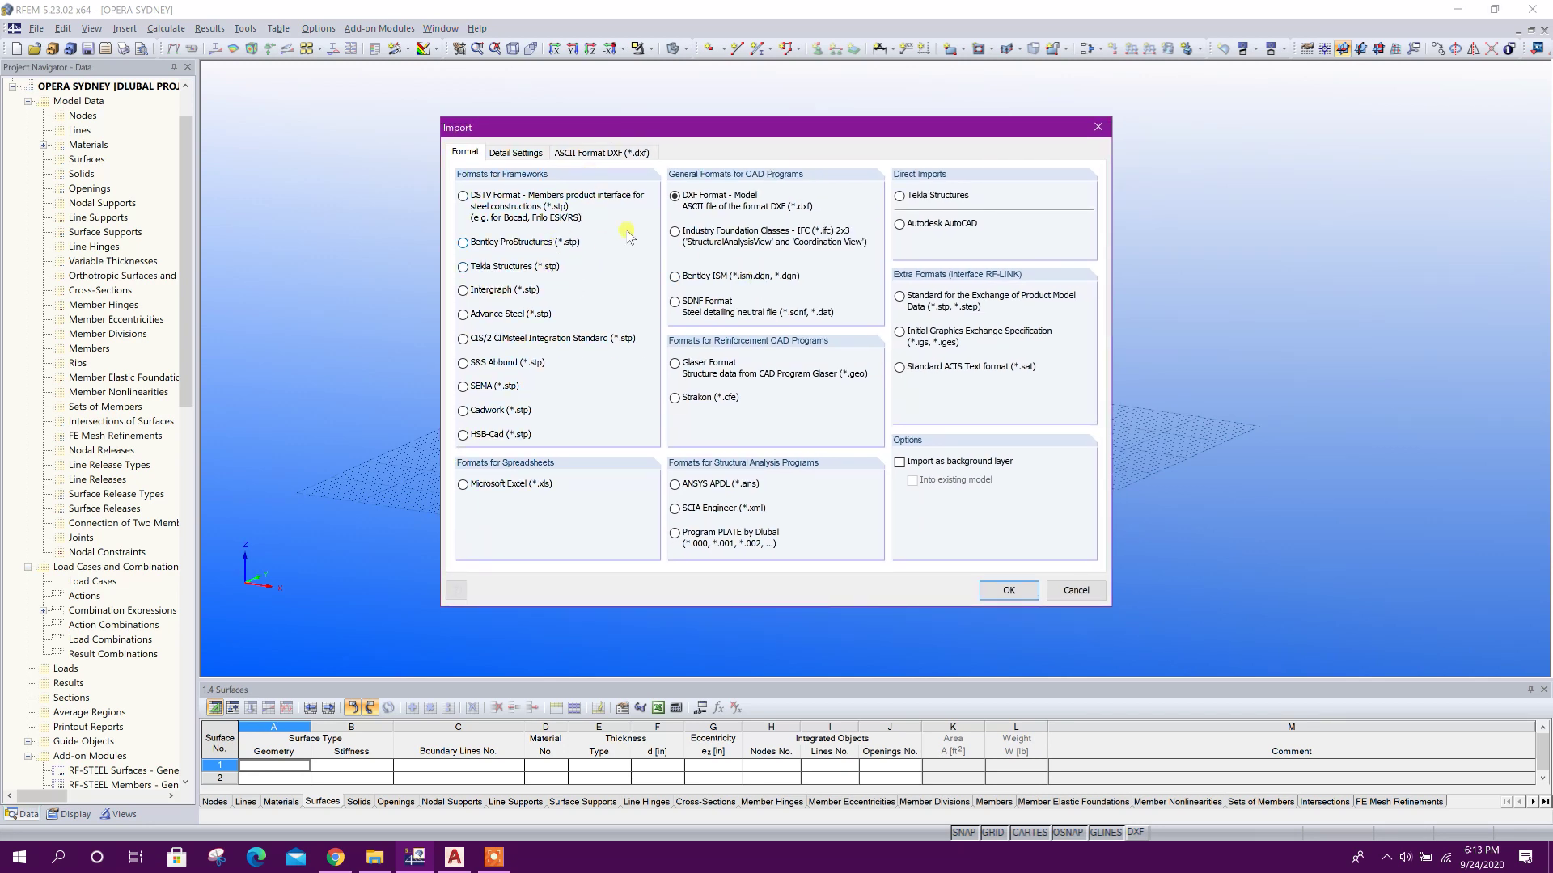
pyautogui.moveTo(718, 140); pyautogui.dragTo(718, 135)
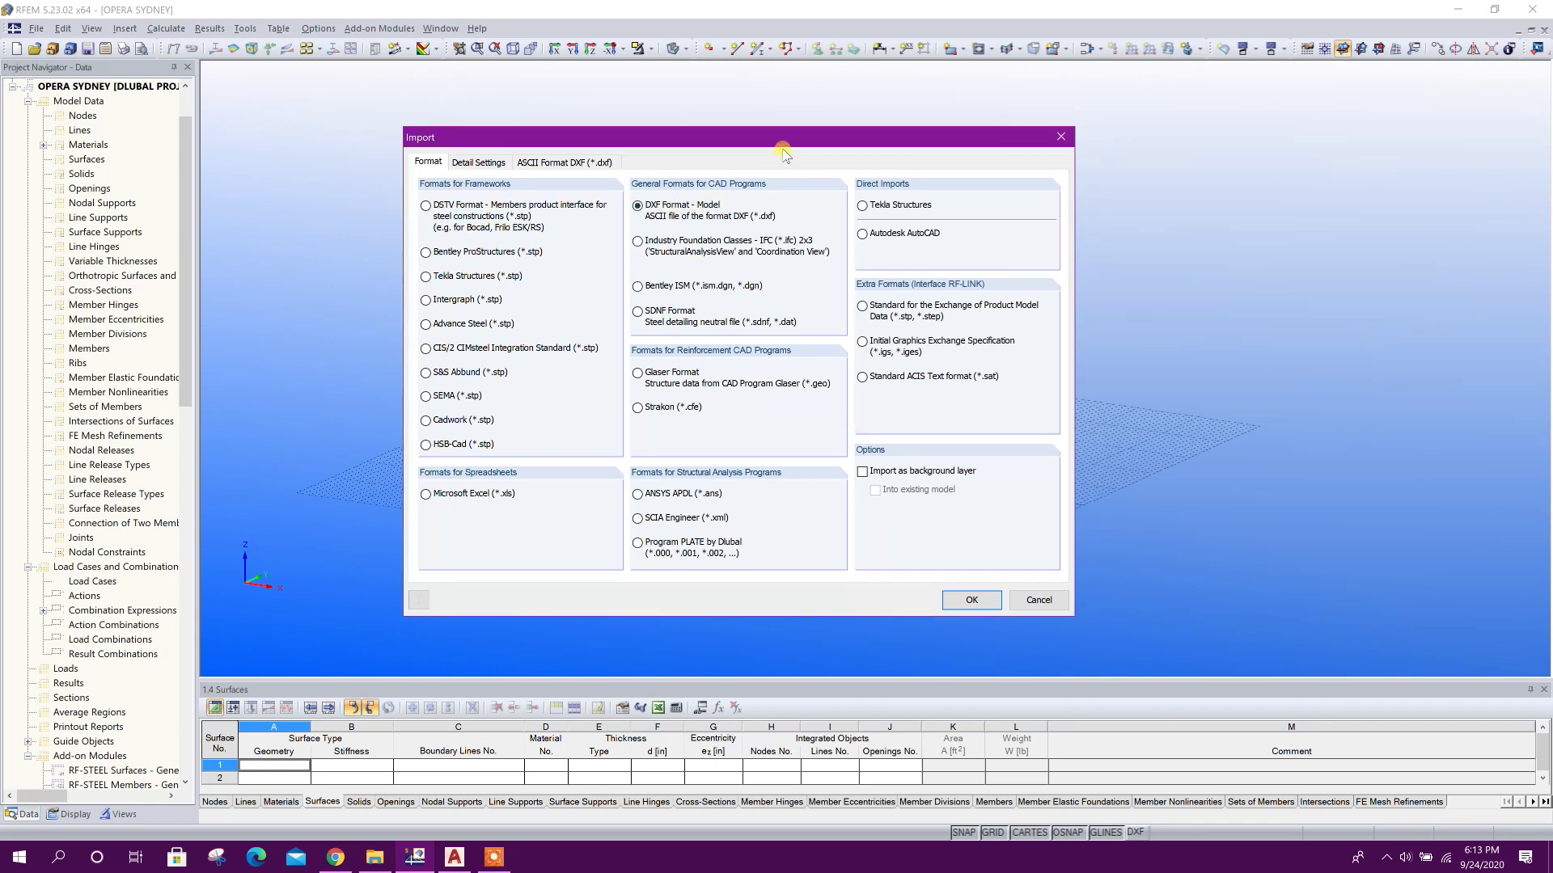
pyautogui.moveTo(786, 142); pyautogui.dragTo(791, 155)
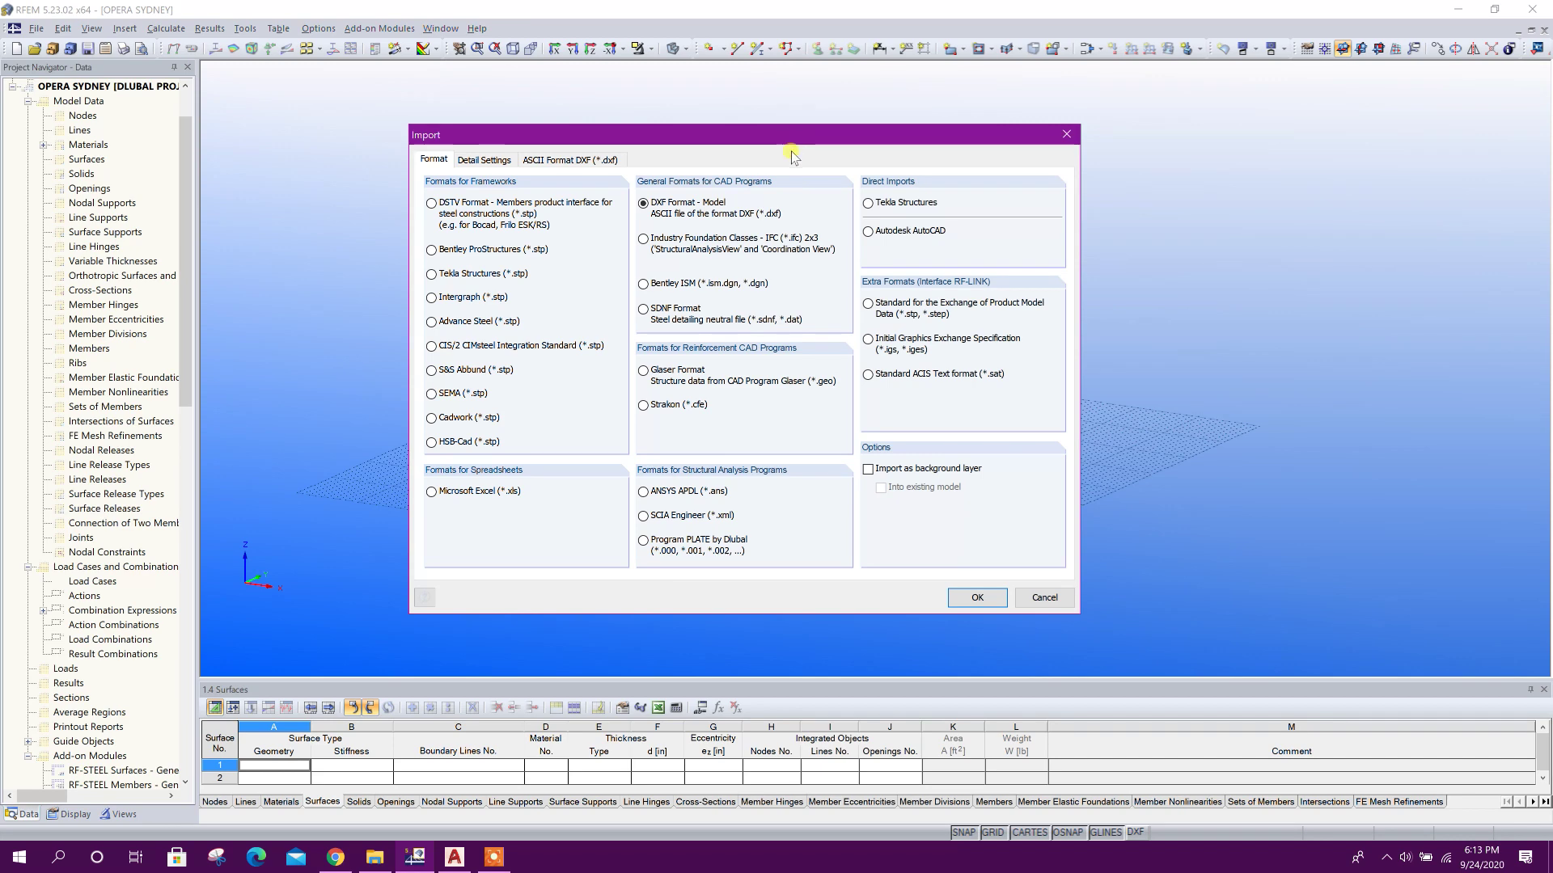
pyautogui.click(975, 599)
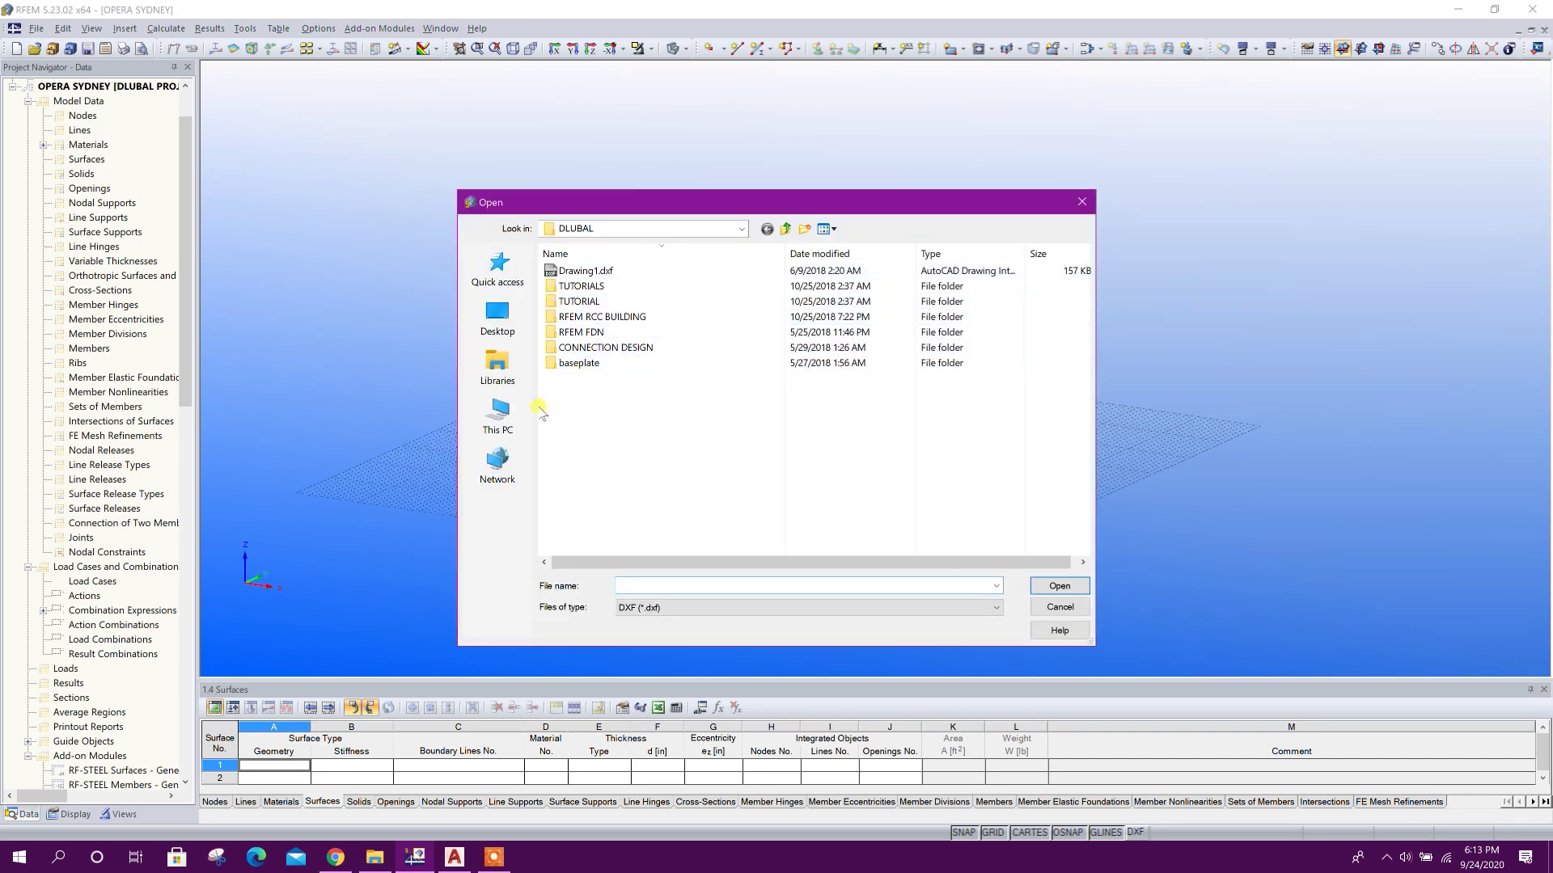
# - Browse to DATA (D:) > DLUBAL and select Opera Sidney 3D.dxf
pyautogui.click(517, 414)
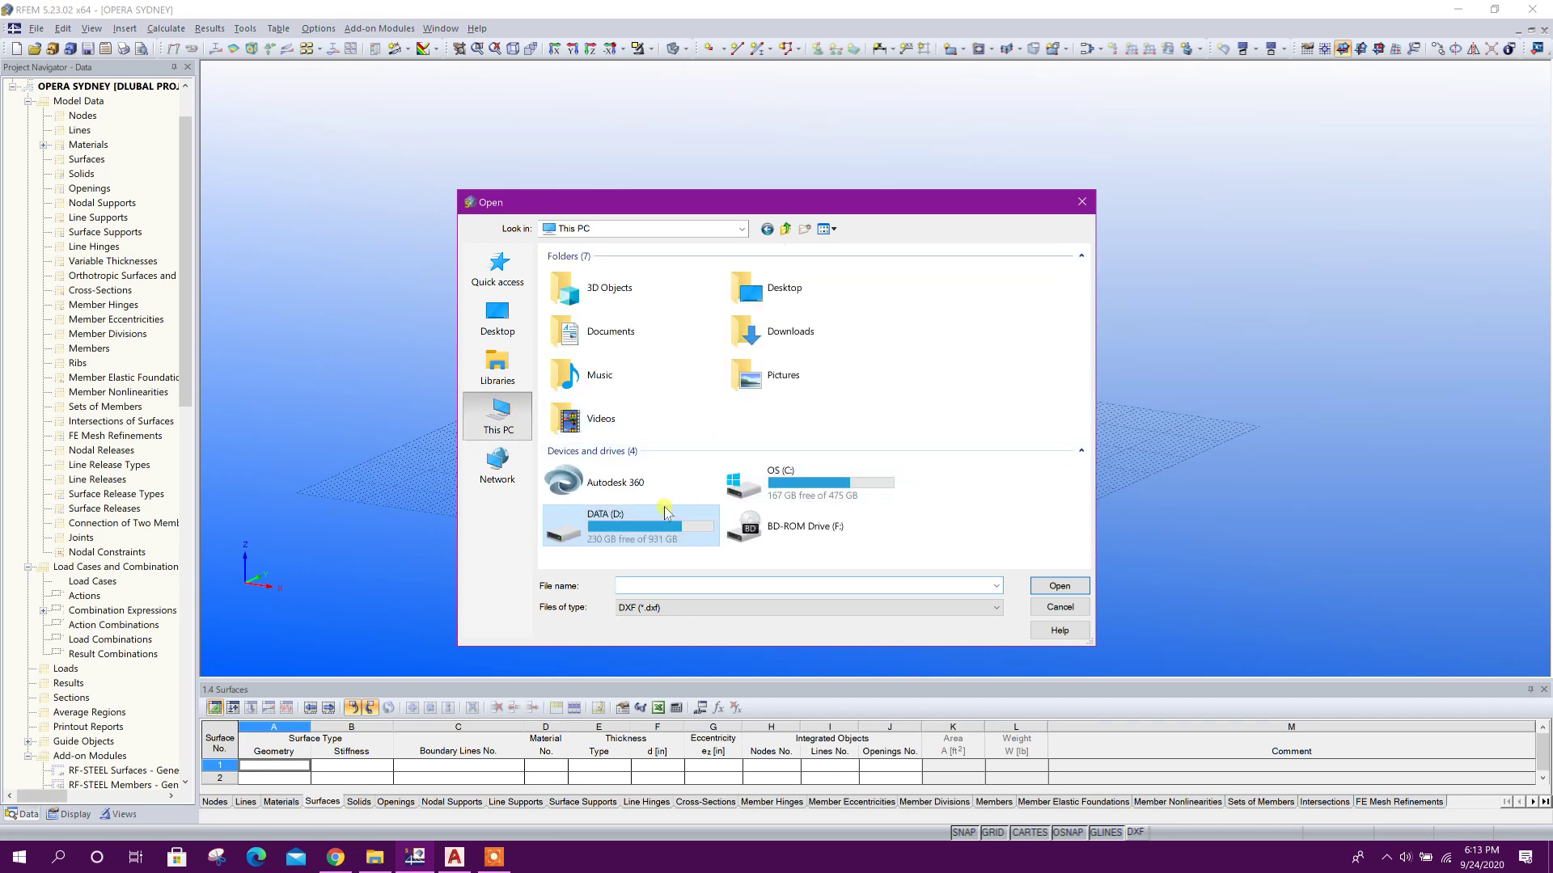
pyautogui.doubleClick(658, 513)
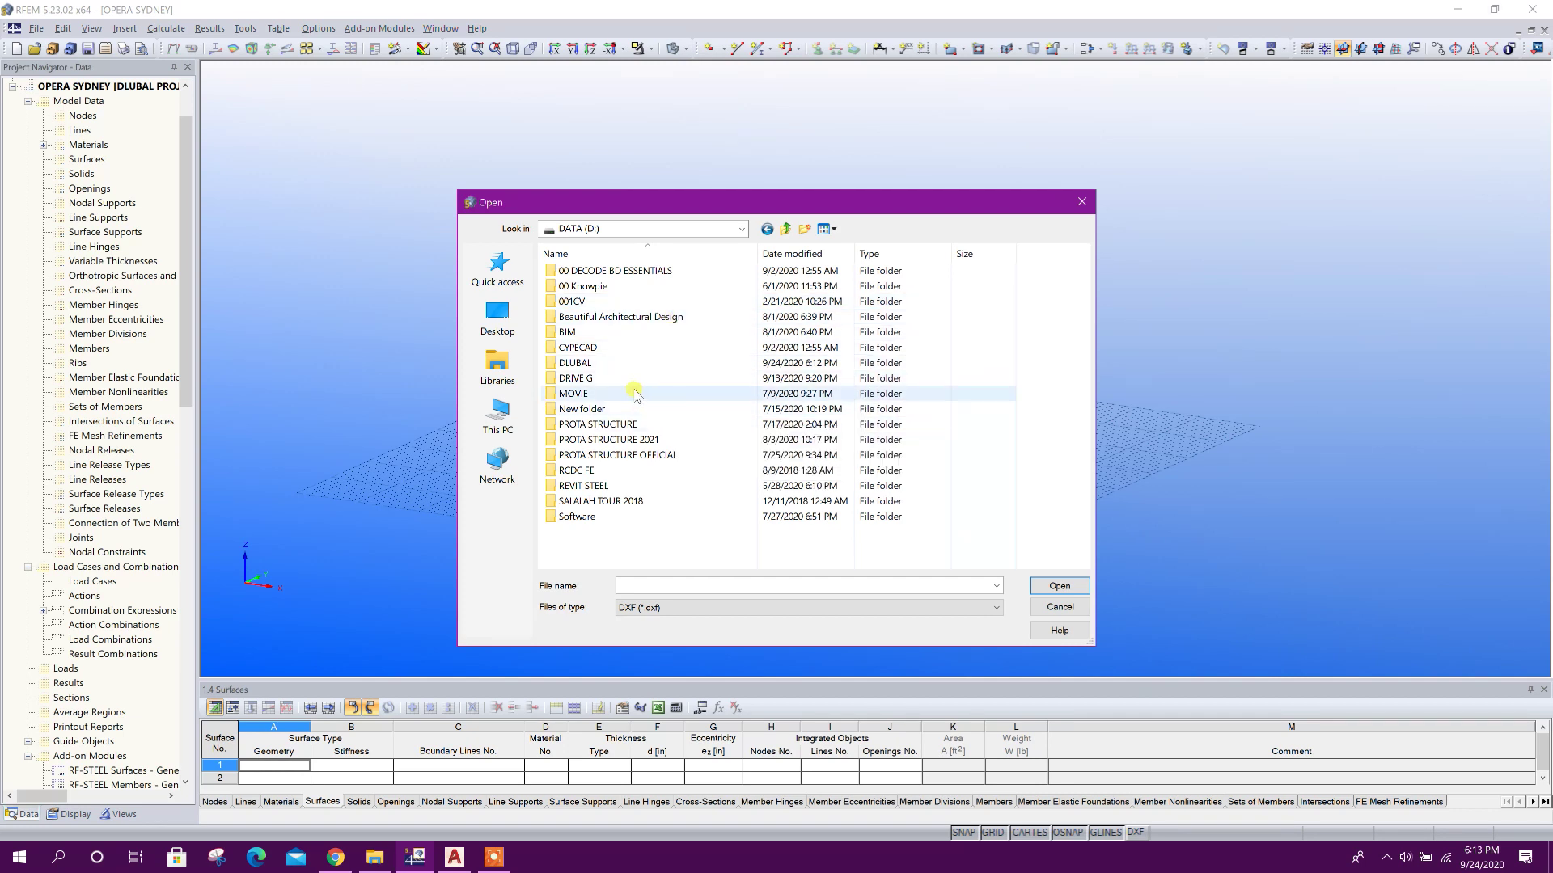
pyautogui.doubleClick(612, 363)
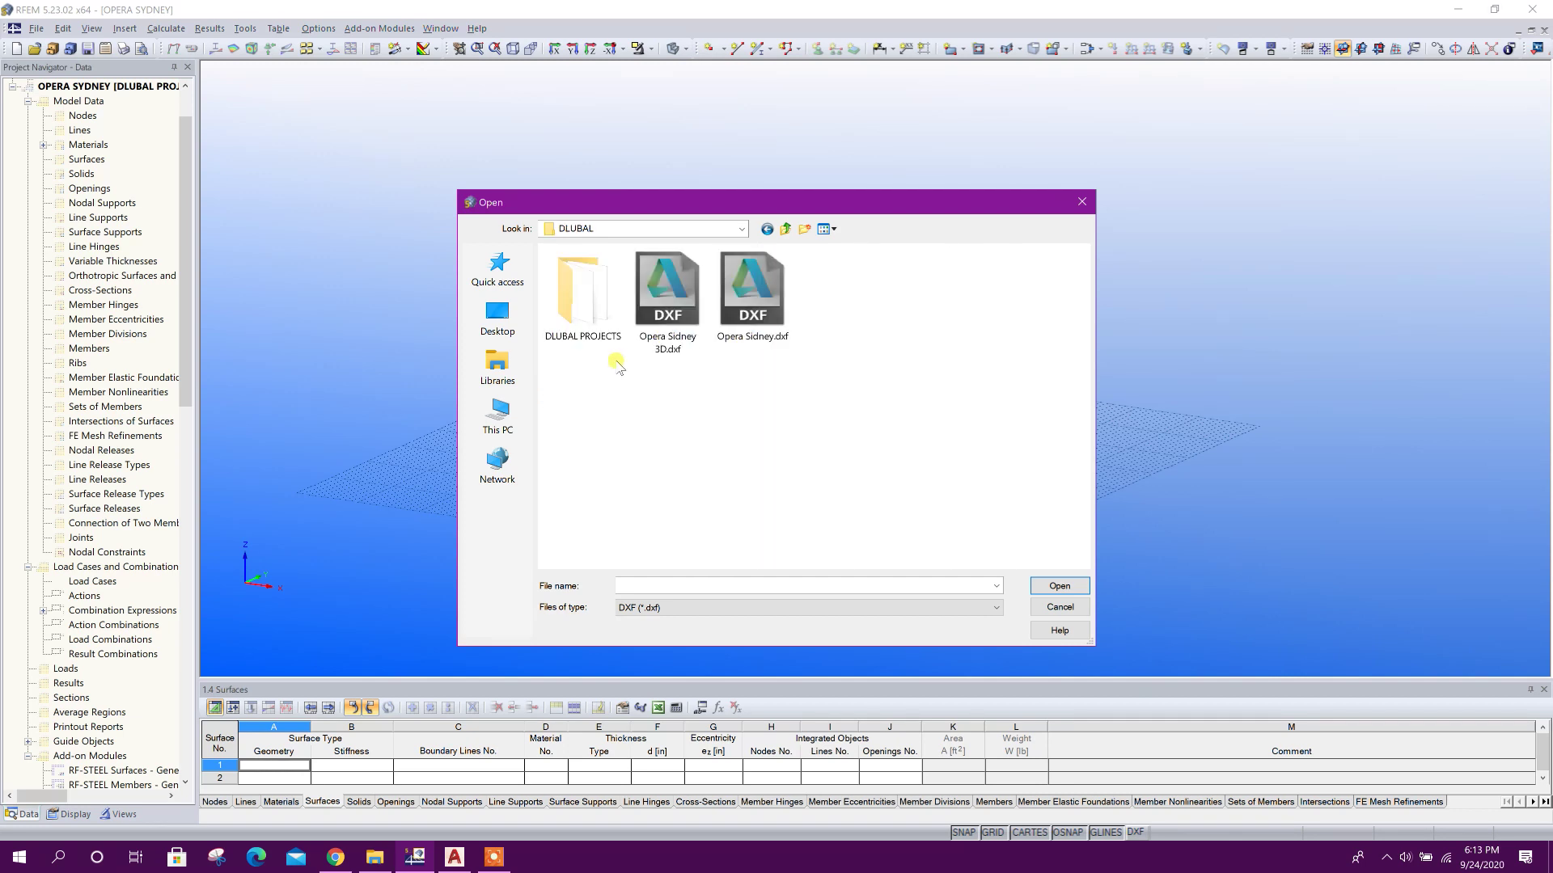
pyautogui.click(667, 299)
pyautogui.click(752, 300)
pyautogui.click(678, 317)
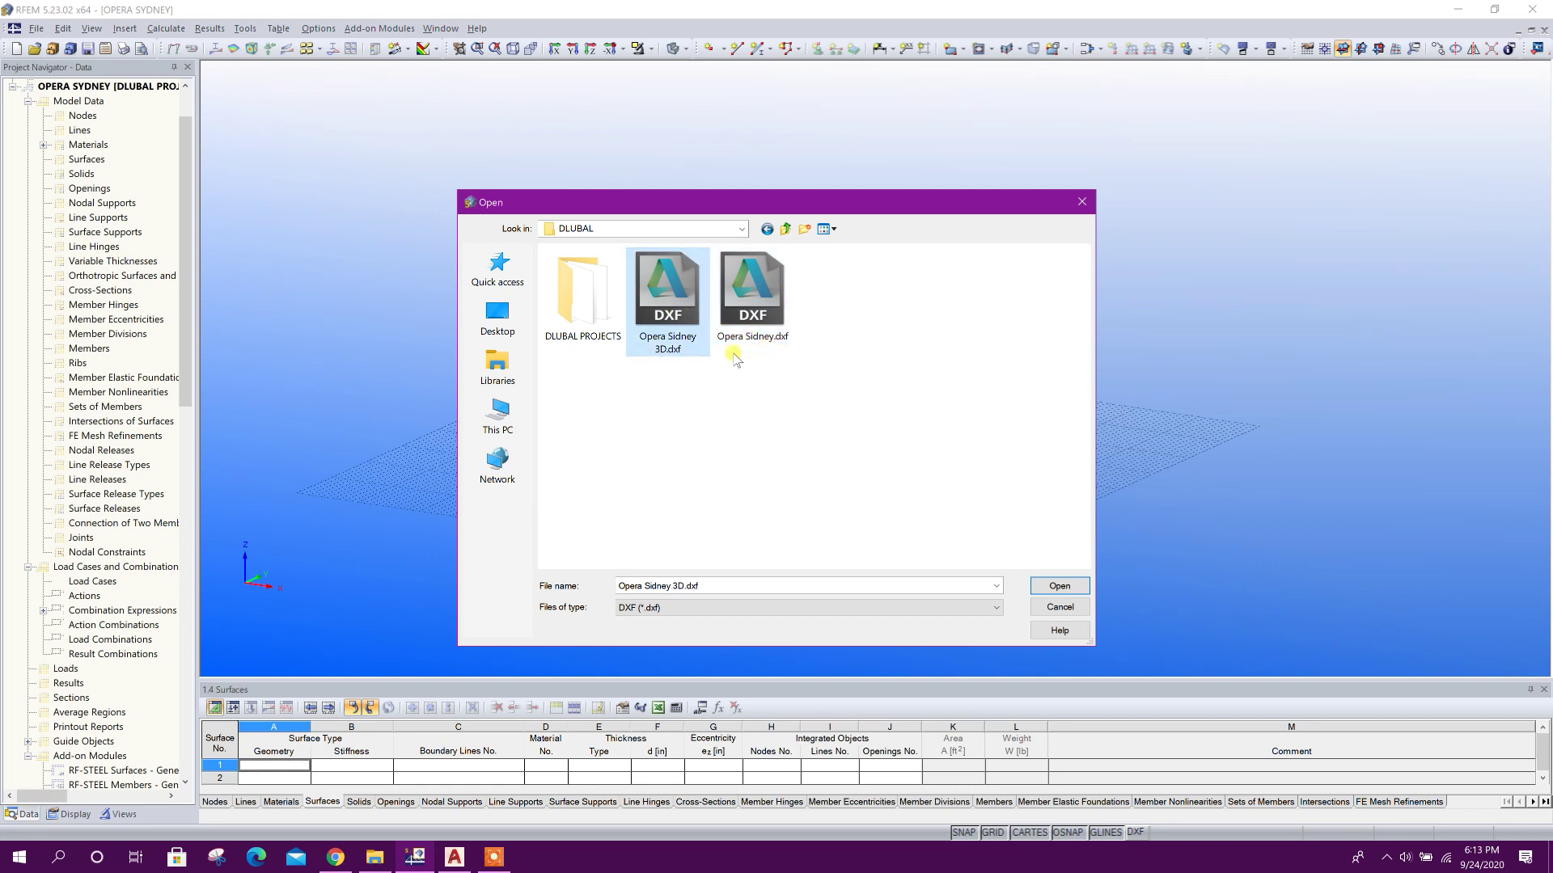
pyautogui.click(743, 378)
# - Open Opera Sidney 3D.dxf and accept the New Model general data to build the model
pyautogui.click(1059, 587)
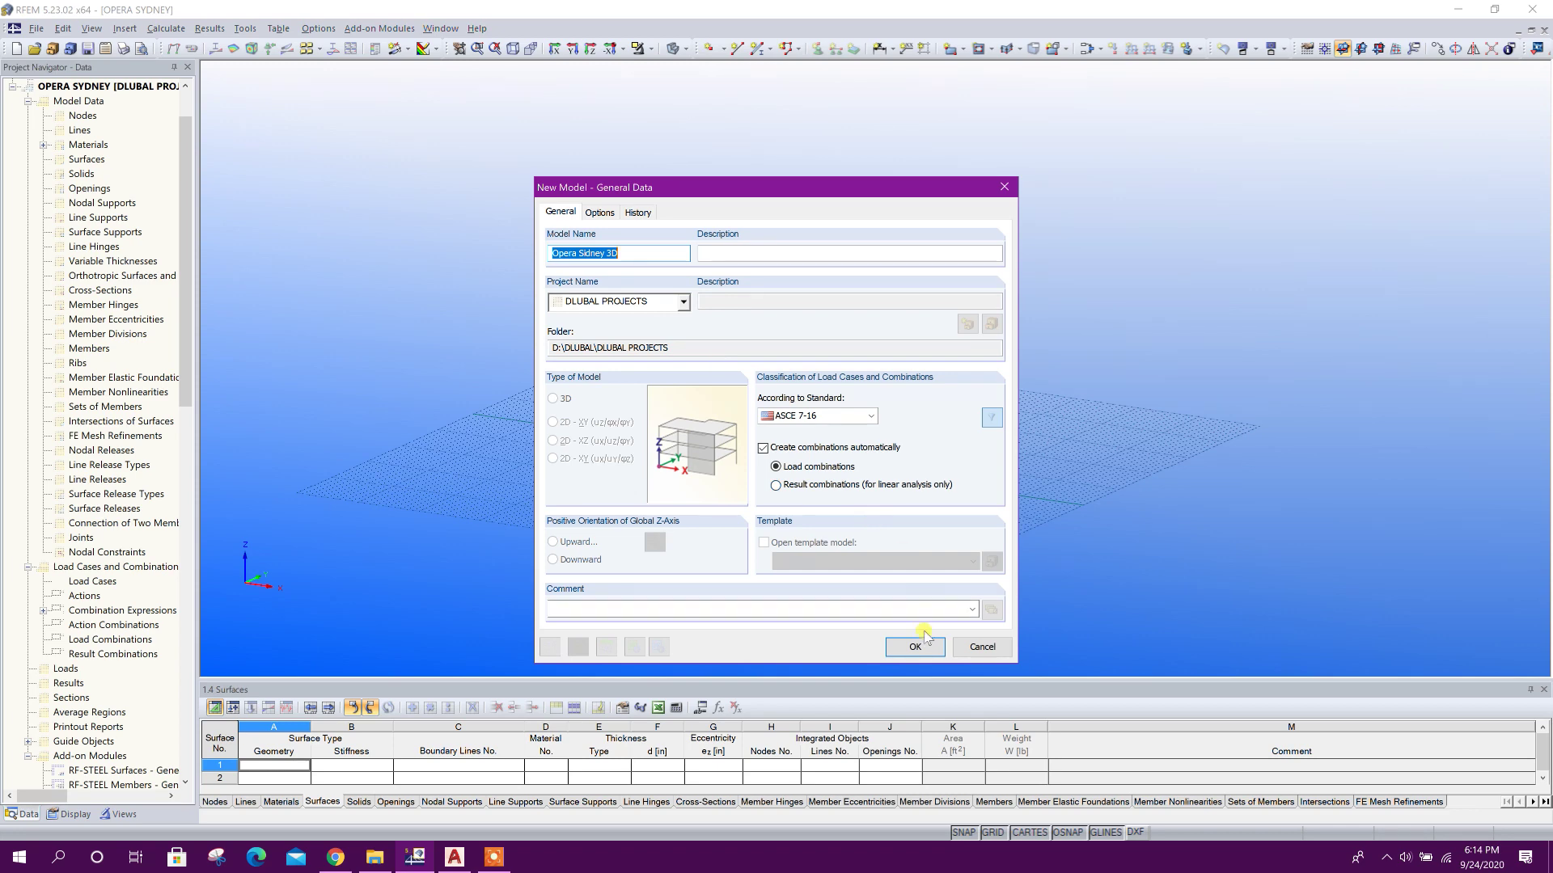
pyautogui.click(910, 650)
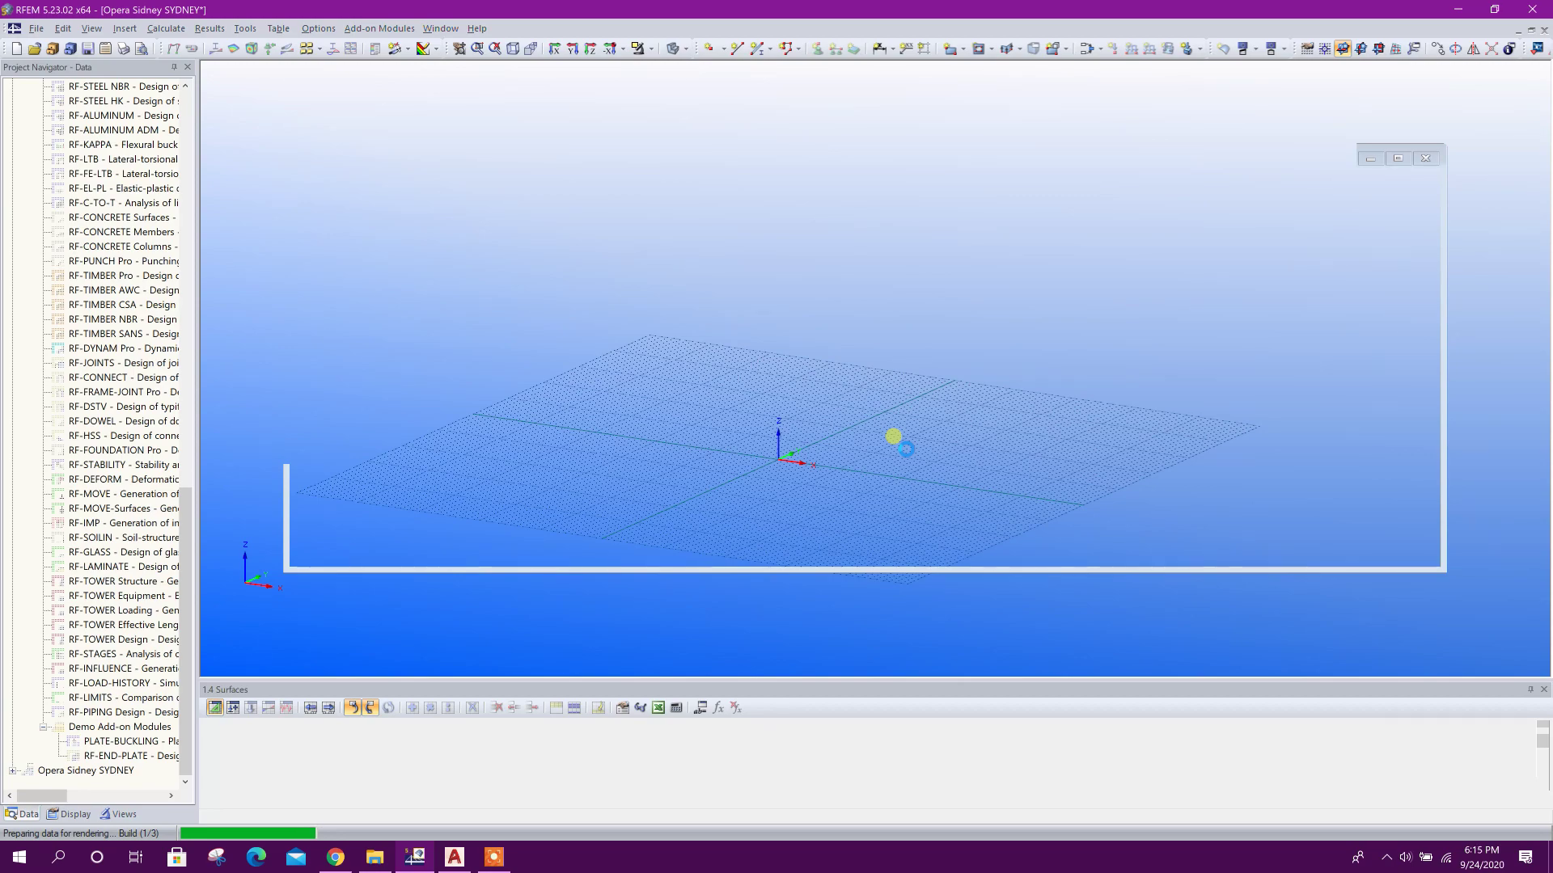
# - Zoom in to inspect shell surface 83, then orbit the whole Opera House model
pyautogui.keyDown('ctrl'); pyautogui.moveTo(905, 449); pyautogui.dragTo(876, 602, button='middle'); pyautogui.keyUp('ctrl')
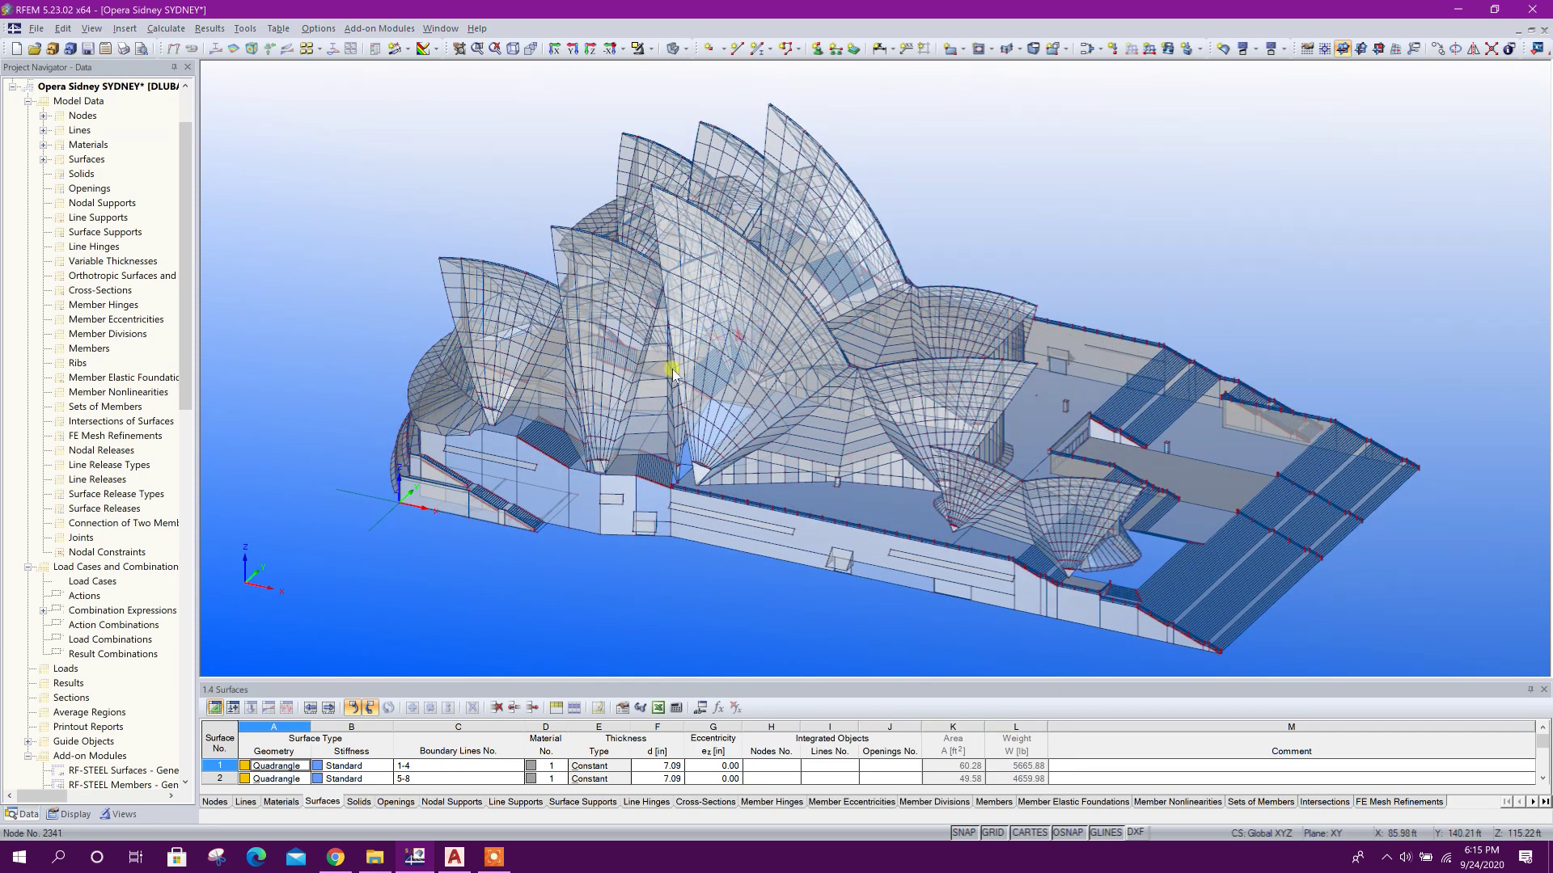
pyautogui.scroll(2, 781, 478)
pyautogui.scroll(5, 853, 424)
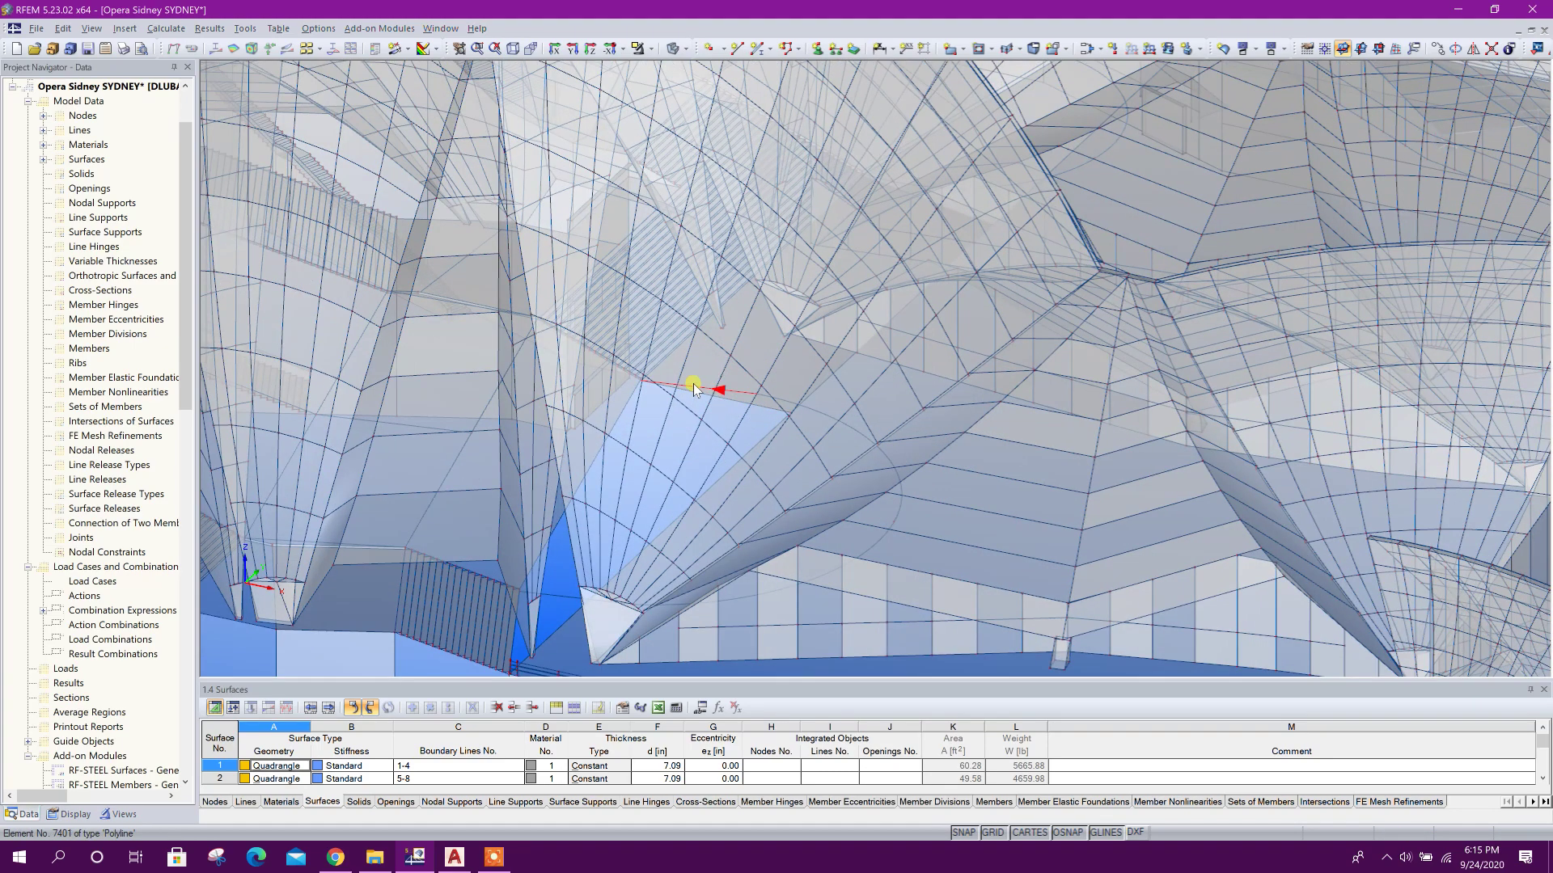
pyautogui.click(685, 436)
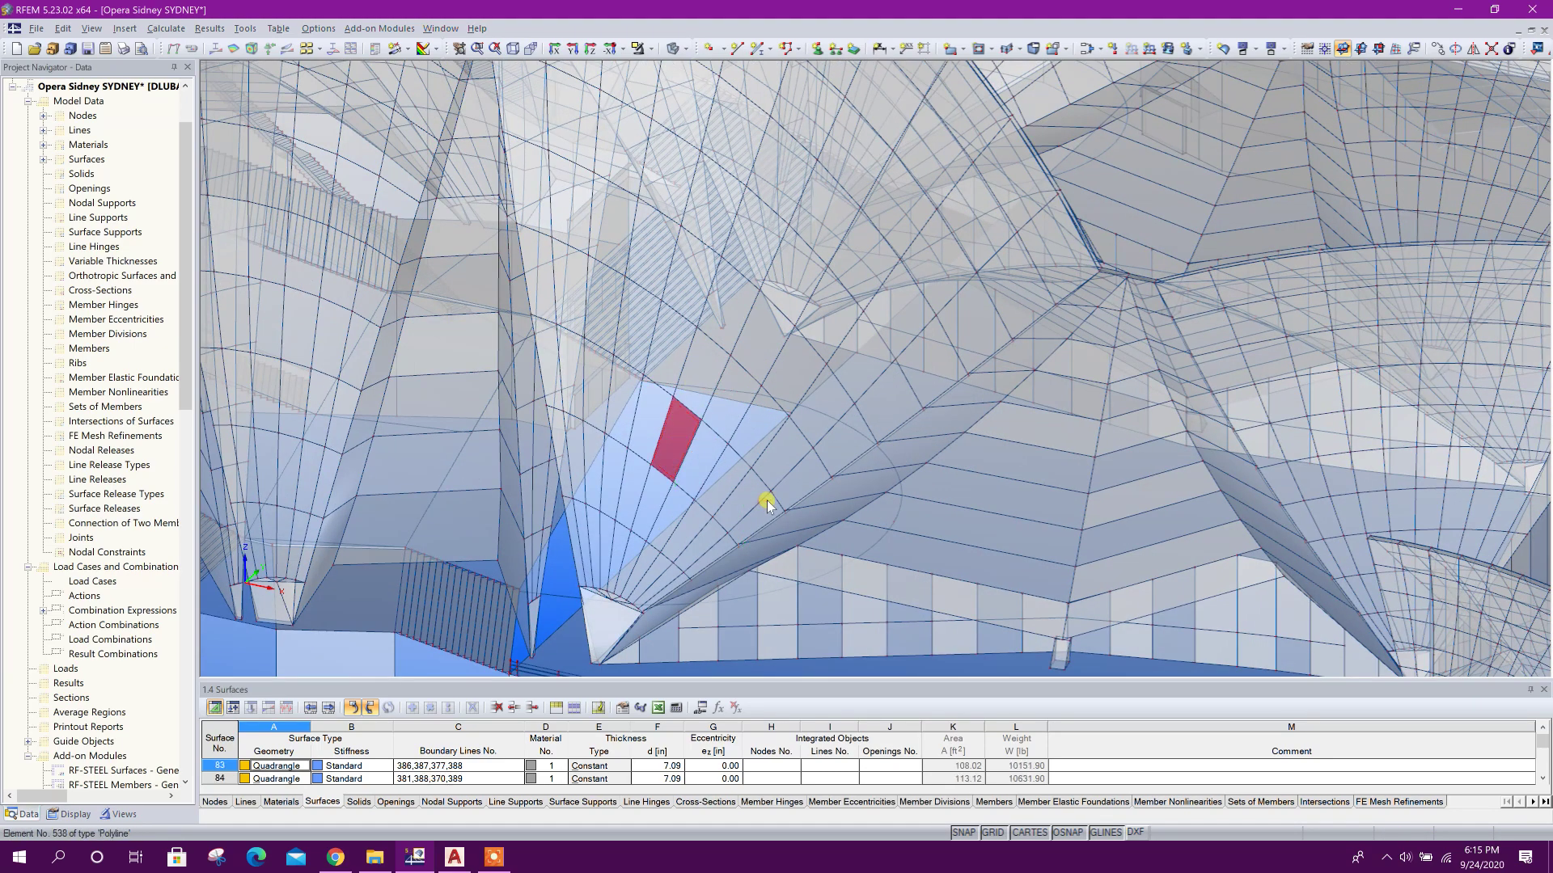
pyautogui.moveTo(732, 470); pyautogui.dragTo(794, 387, button='middle')
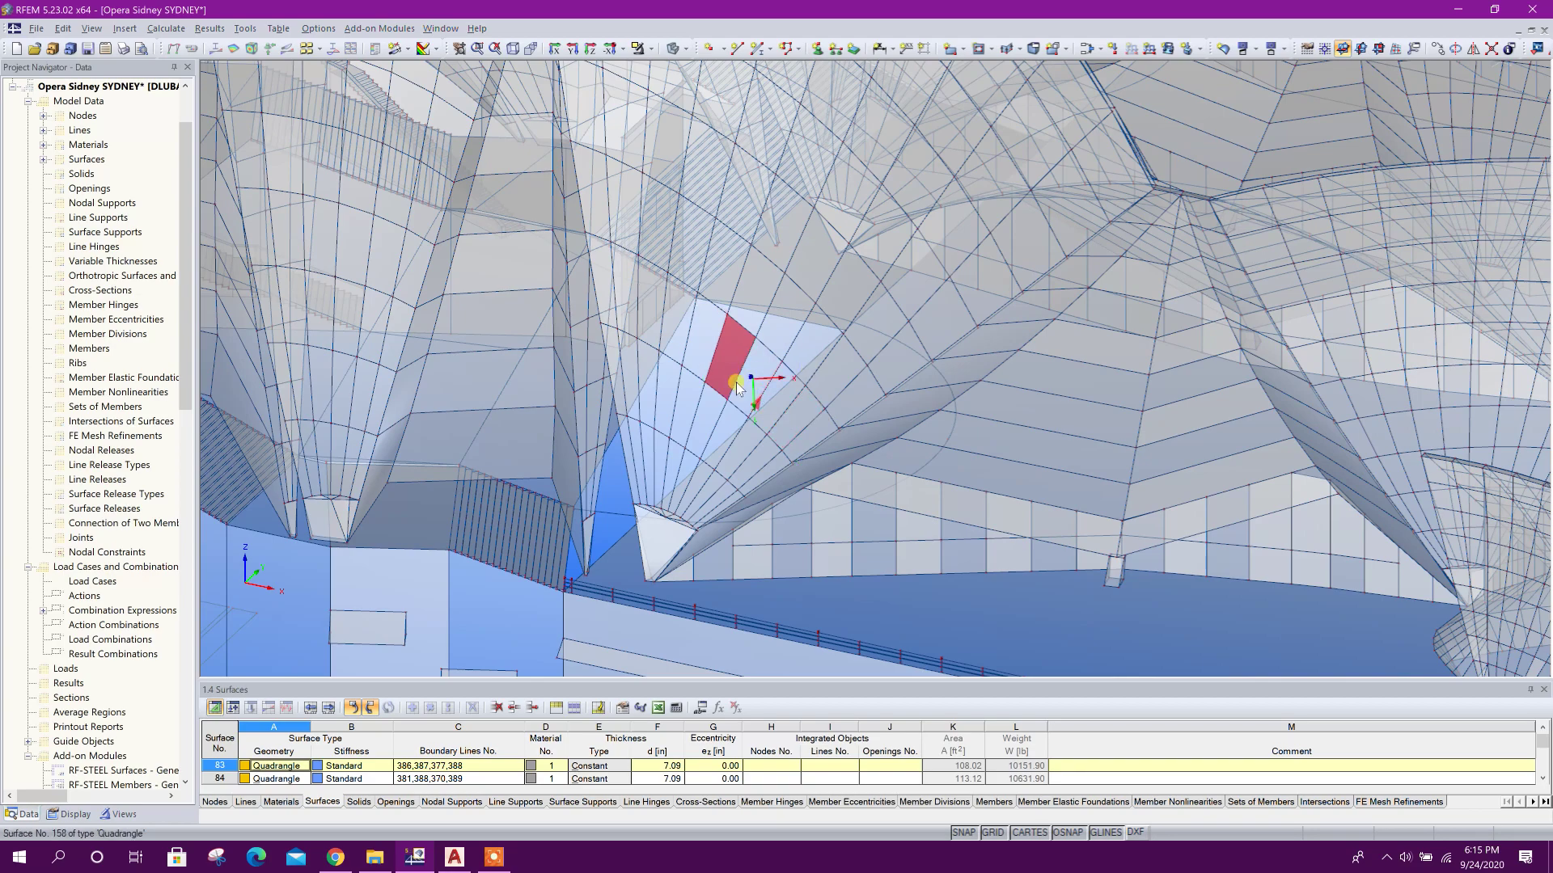
pyautogui.scroll(-8, 752, 372)
pyautogui.scroll(1, 807, 498)
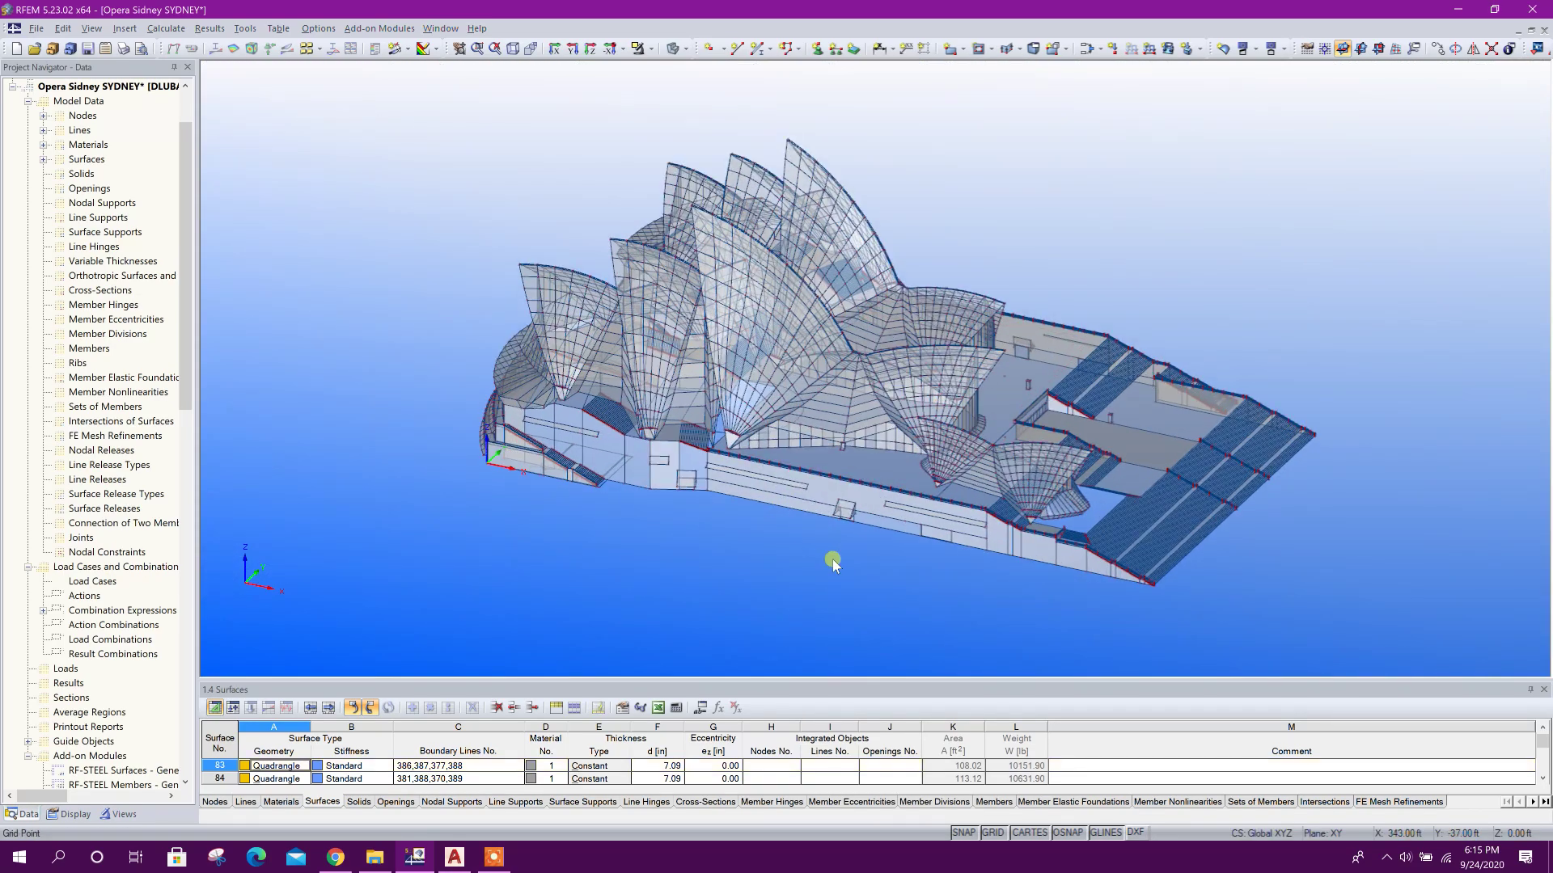
pyautogui.moveTo(797, 581)
pyautogui.keyDown('ctrl'); pyautogui.mouseDown(button='middle')
pyautogui.moveTo(848, 604)
pyautogui.moveTo(1011, 595)
pyautogui.moveTo(1092, 634)
pyautogui.moveTo(1320, 600)
pyautogui.moveTo(1050, 623)
pyautogui.moveTo(1065, 545)
pyautogui.moveTo(1045, 540)
pyautogui.mouseUp(button='middle'); pyautogui.keyUp('ctrl')
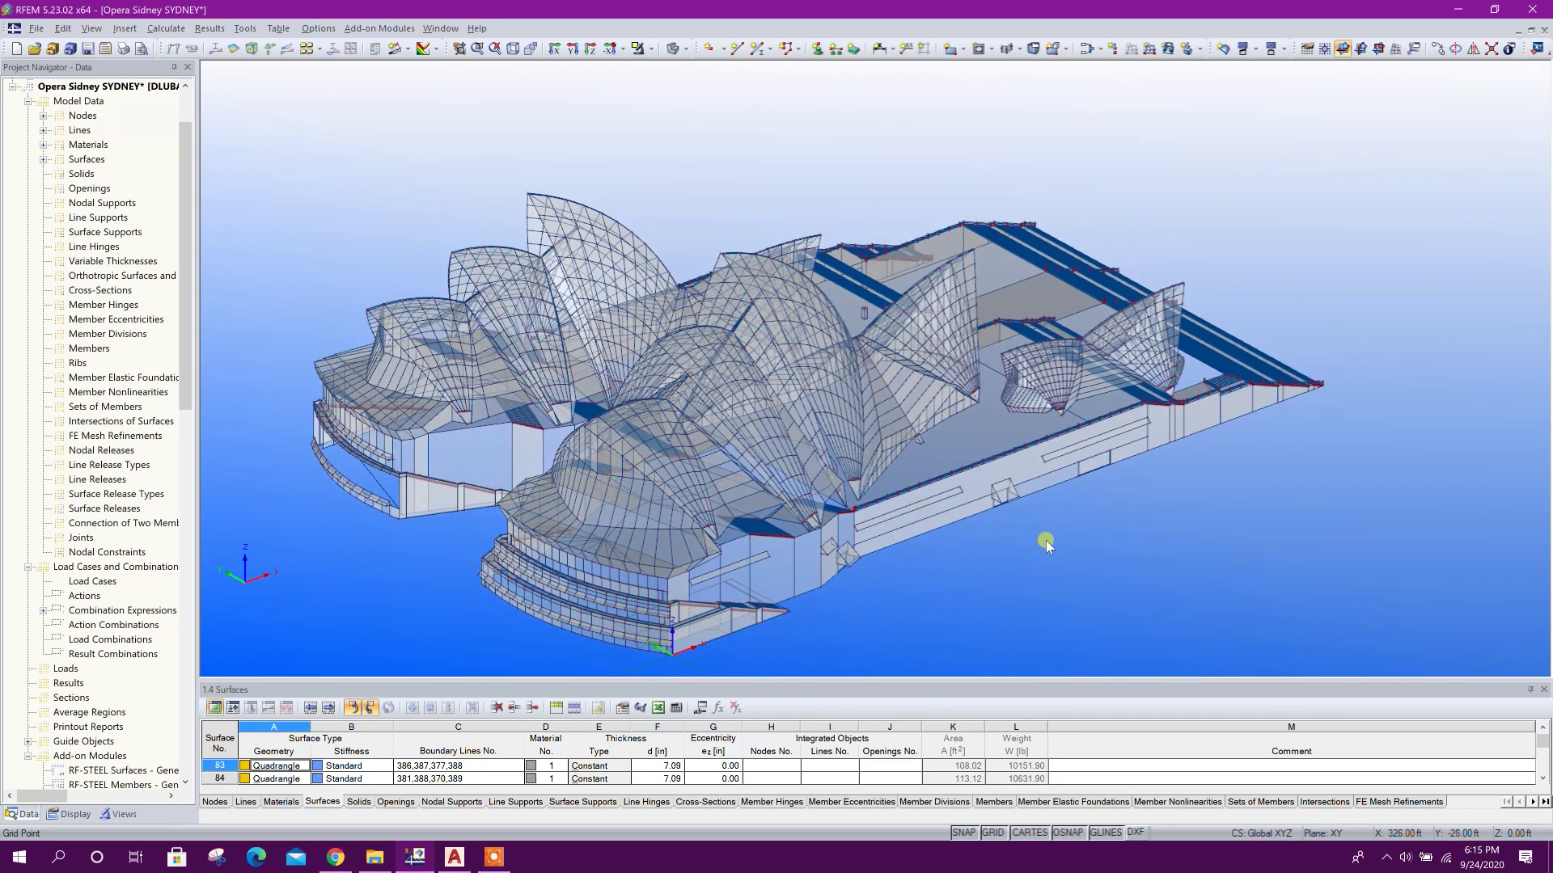
pyautogui.rightClick(1324, 239)
# - Colour the model's surfaces by Surface Type - Geometry
pyautogui.click(1275, 245)
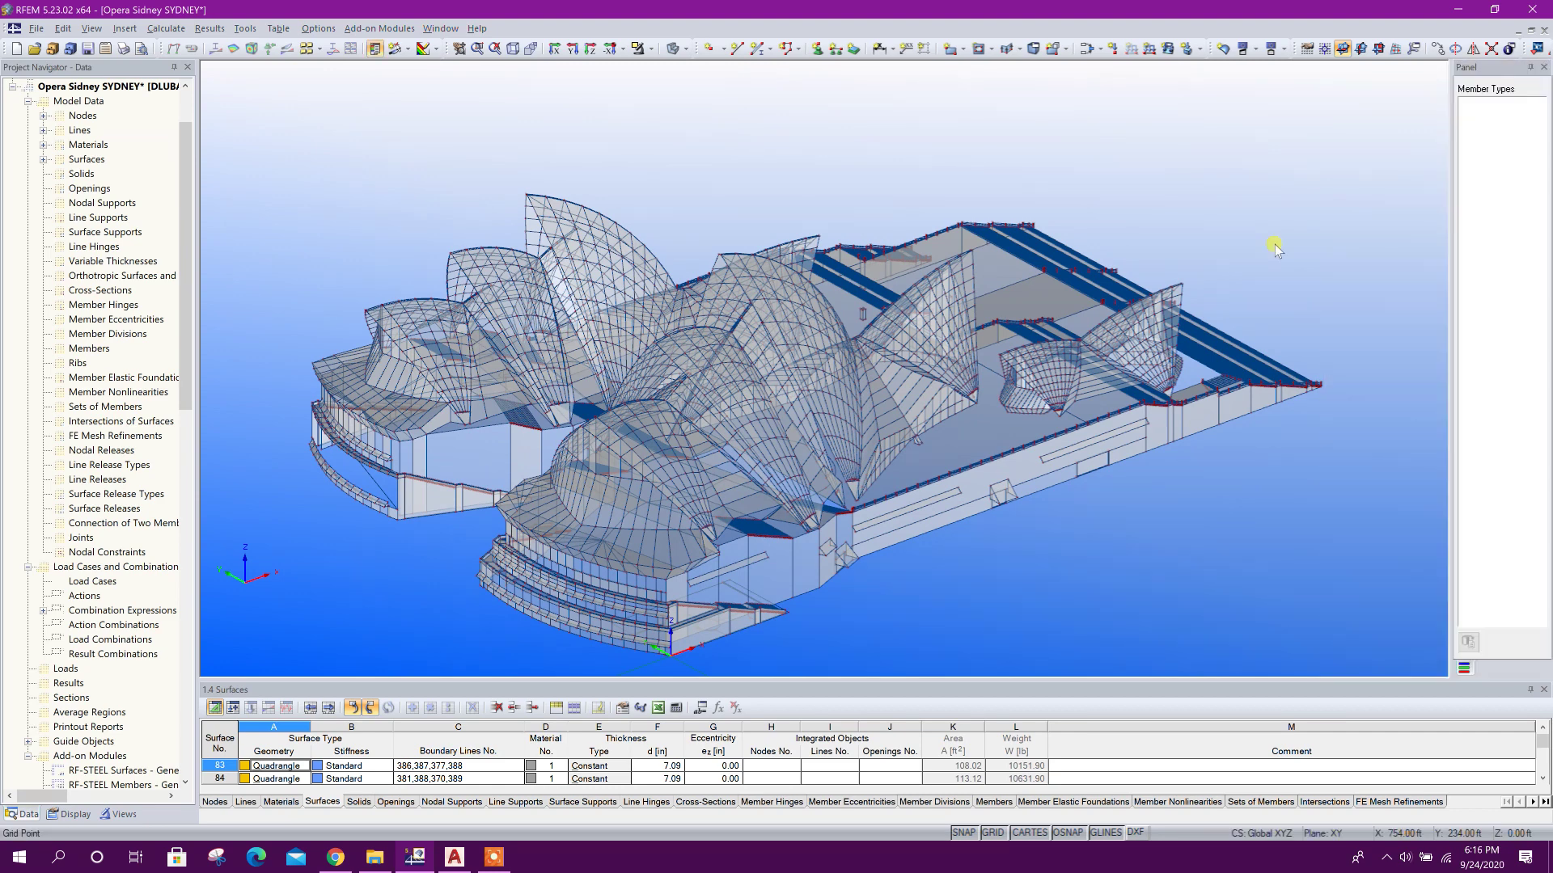
pyautogui.rightClick(1276, 245)
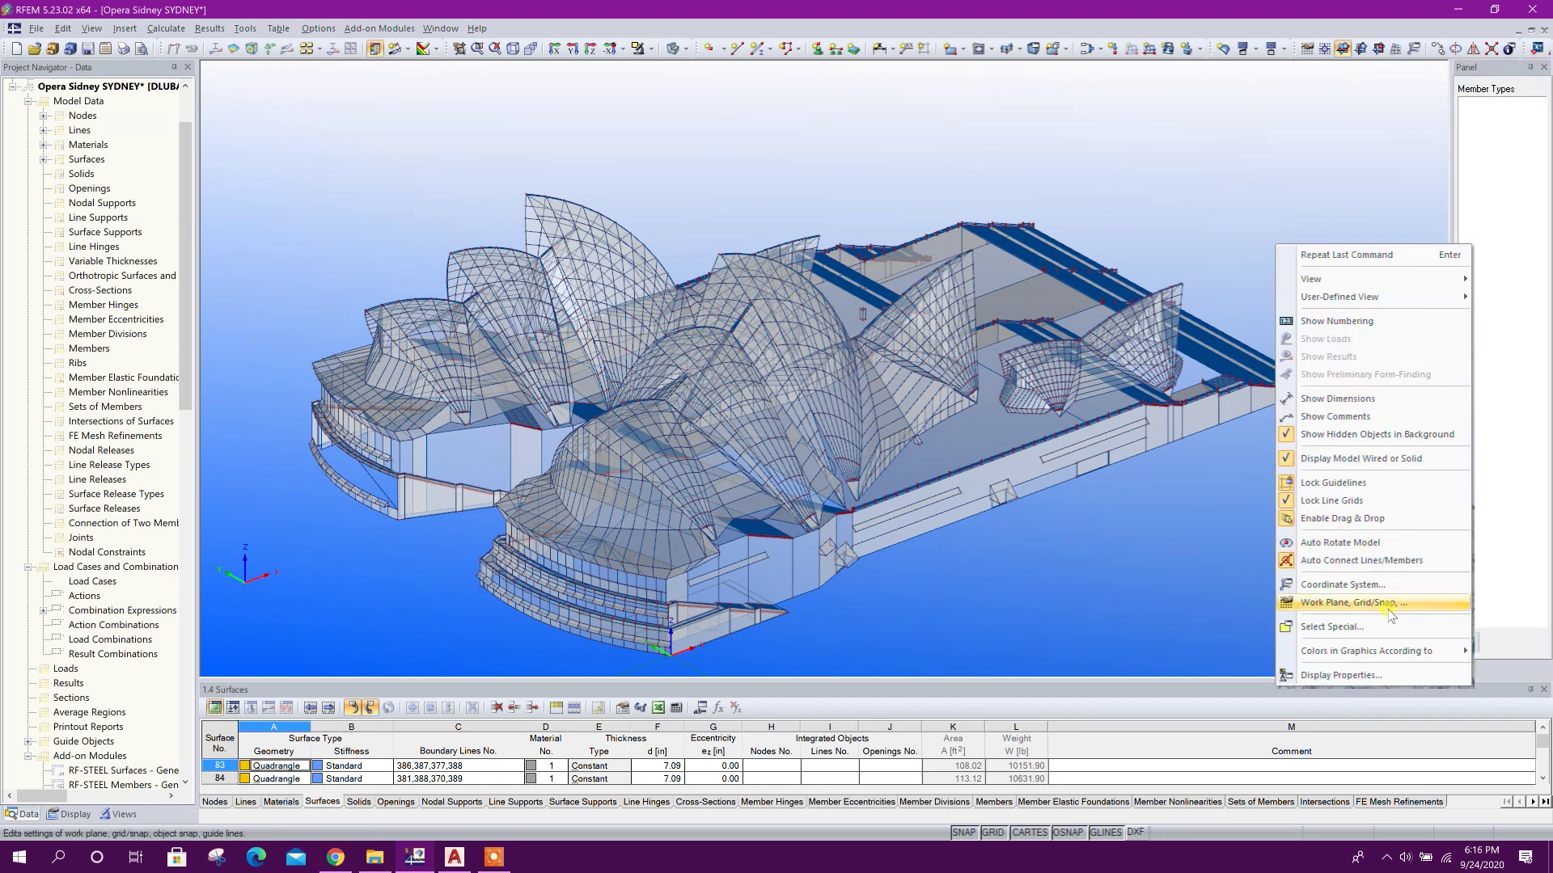
pyautogui.moveTo(1352, 652)
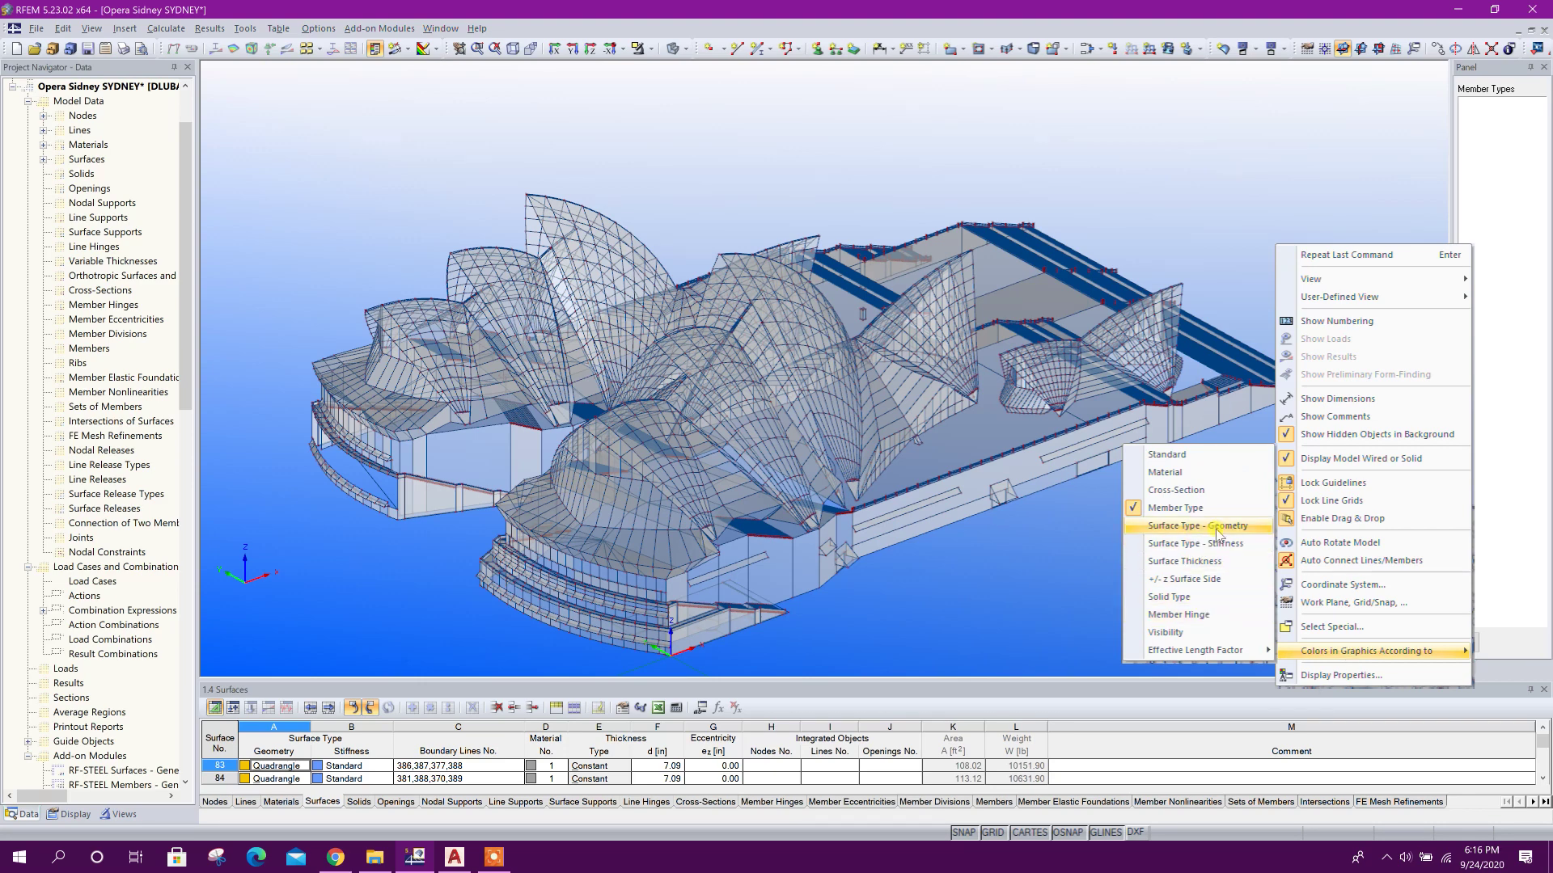
pyautogui.click(1216, 526)
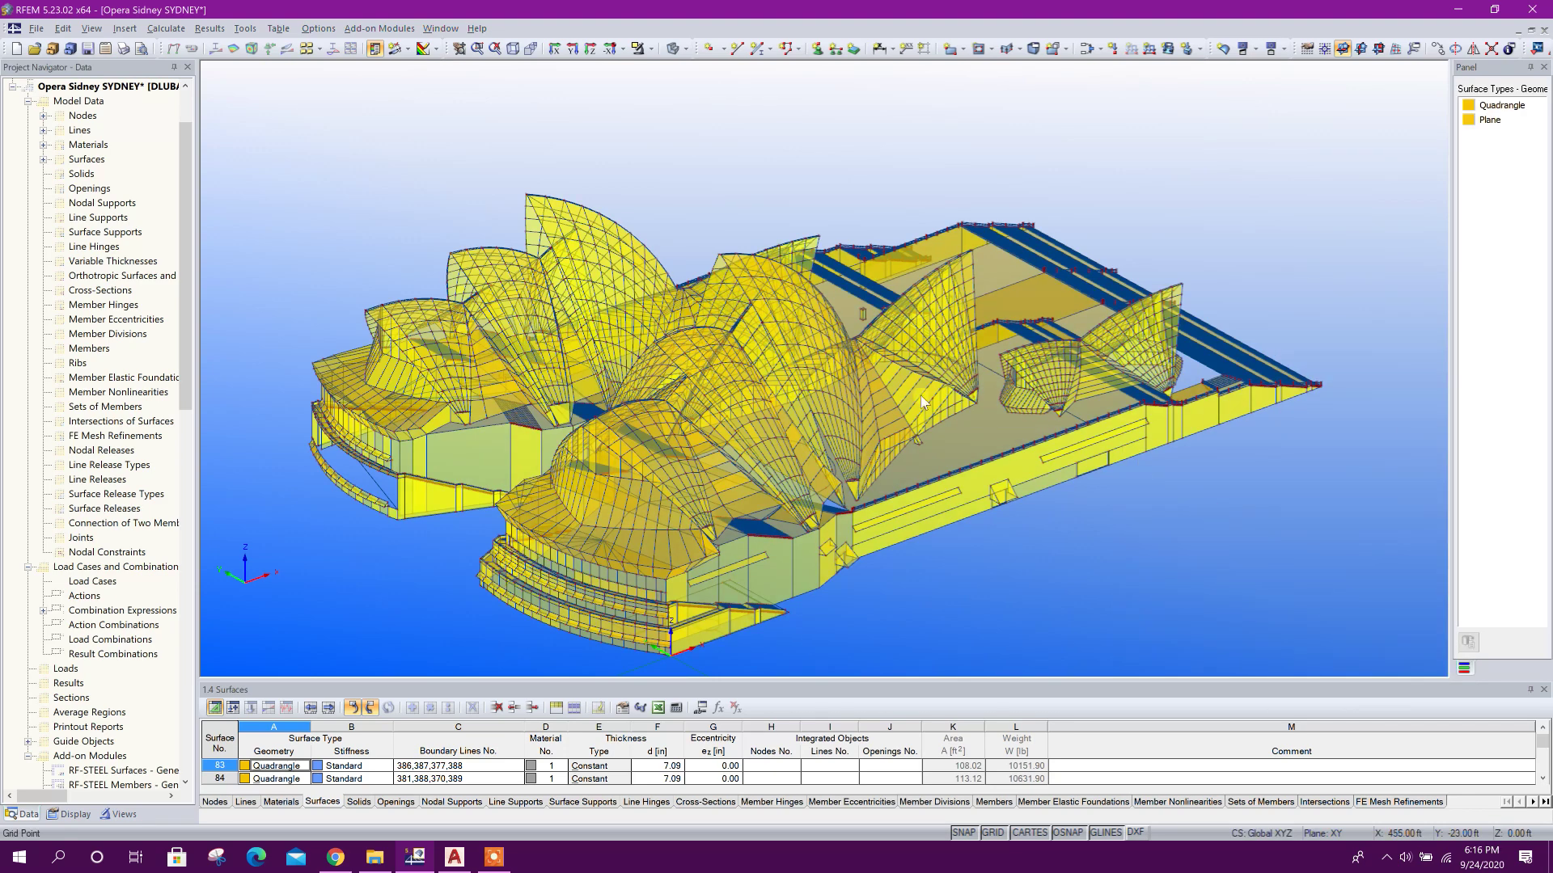
# - Recolour the surfaces by Surface Type - Stiffness
pyautogui.rightClick(1357, 254)
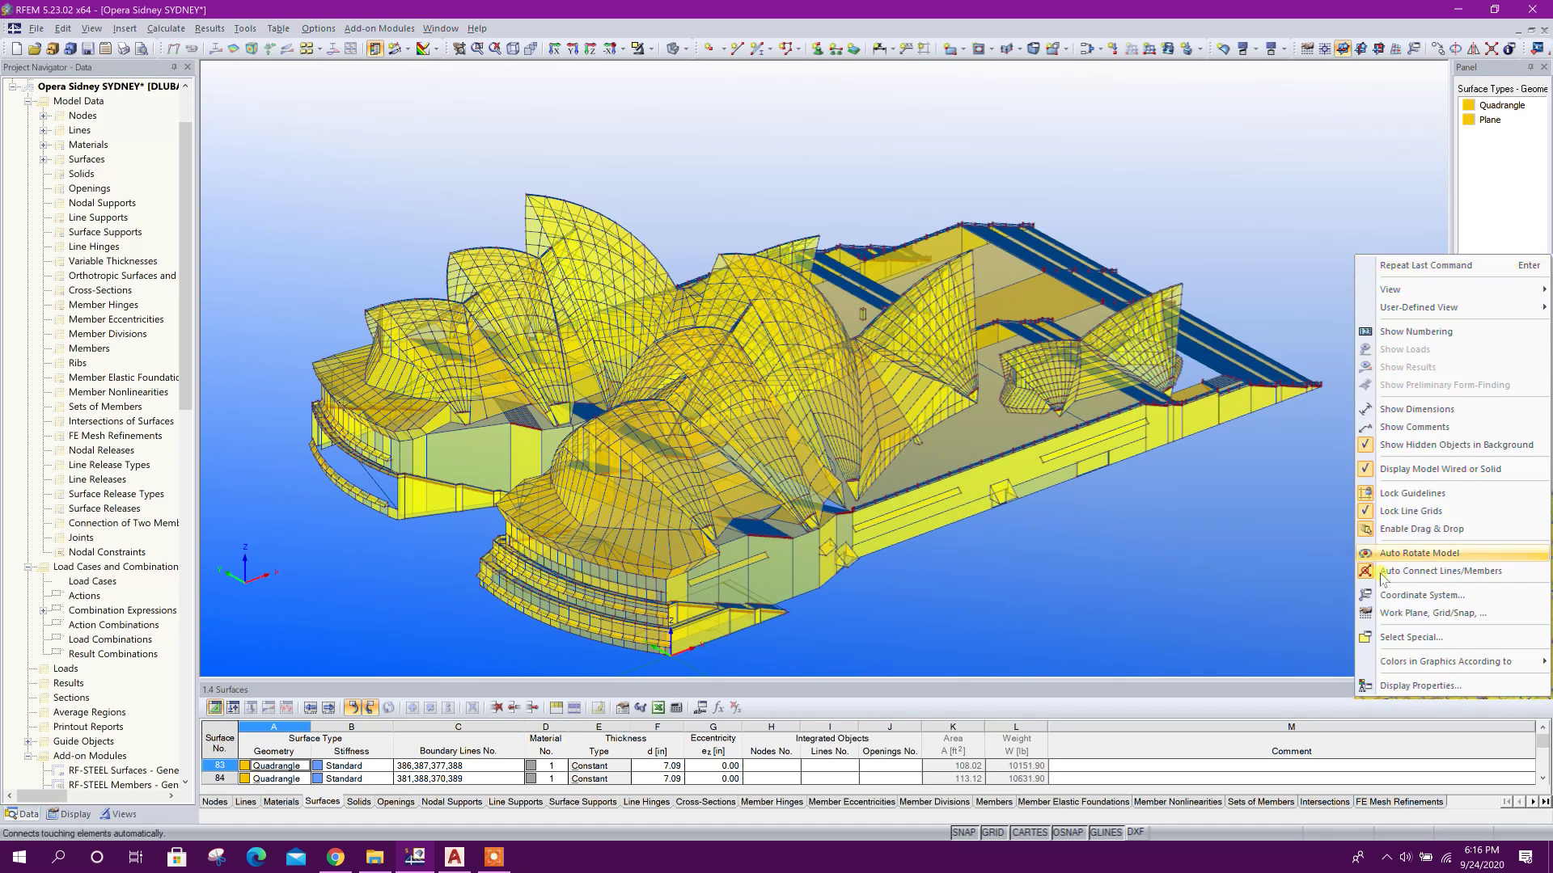
pyautogui.moveTo(1416, 662)
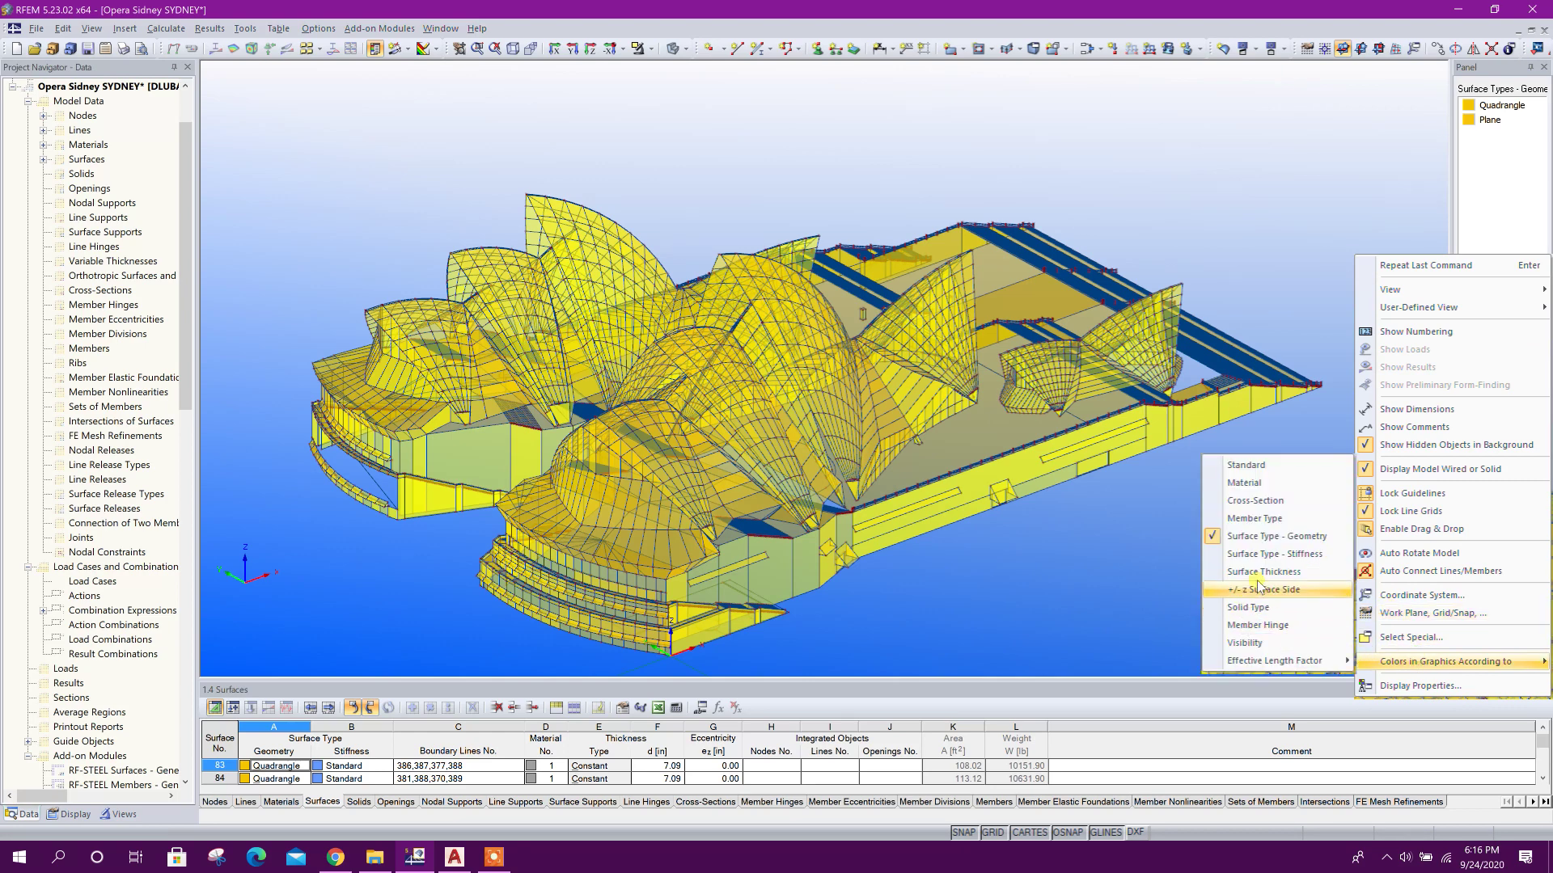
pyautogui.click(1286, 554)
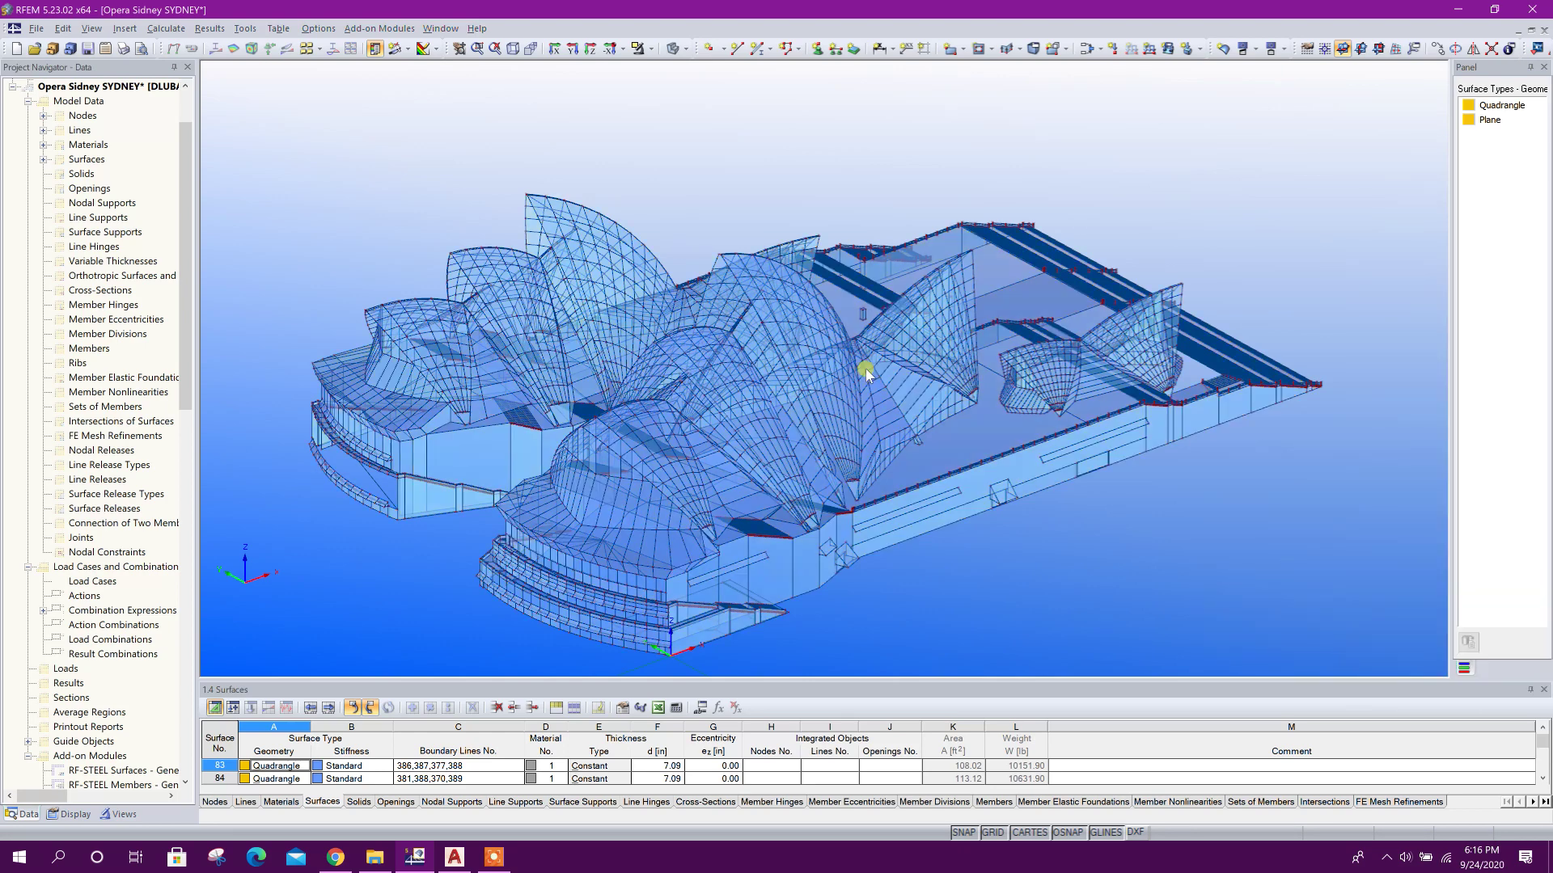
# - Recolour the surfaces by Surface Thickness, then dismiss the menu unchanged
pyautogui.rightClick(1284, 220)
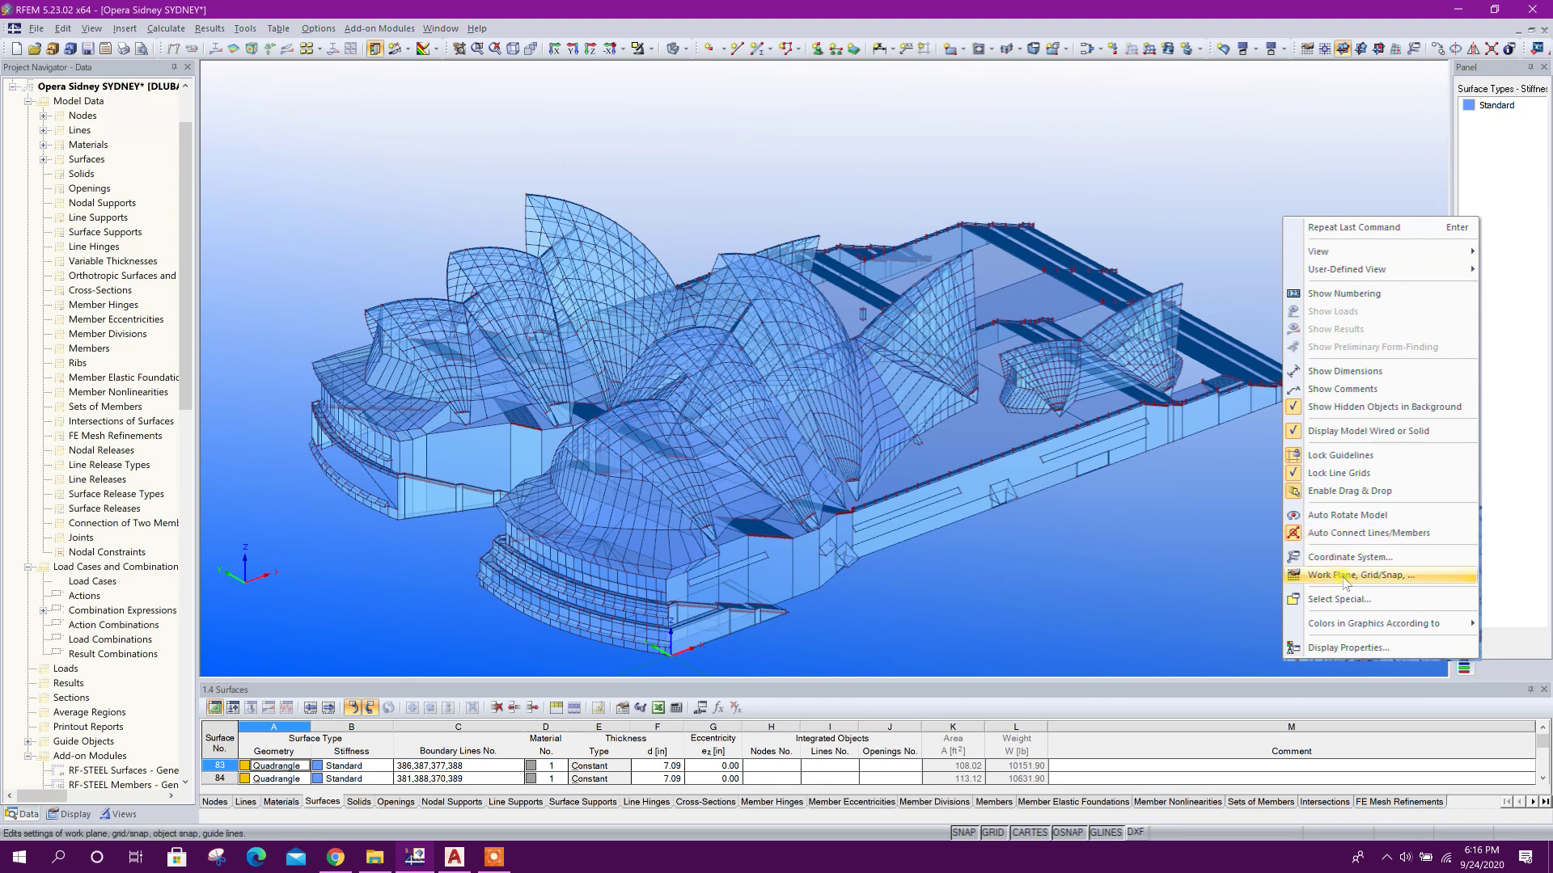
pyautogui.moveTo(1358, 623)
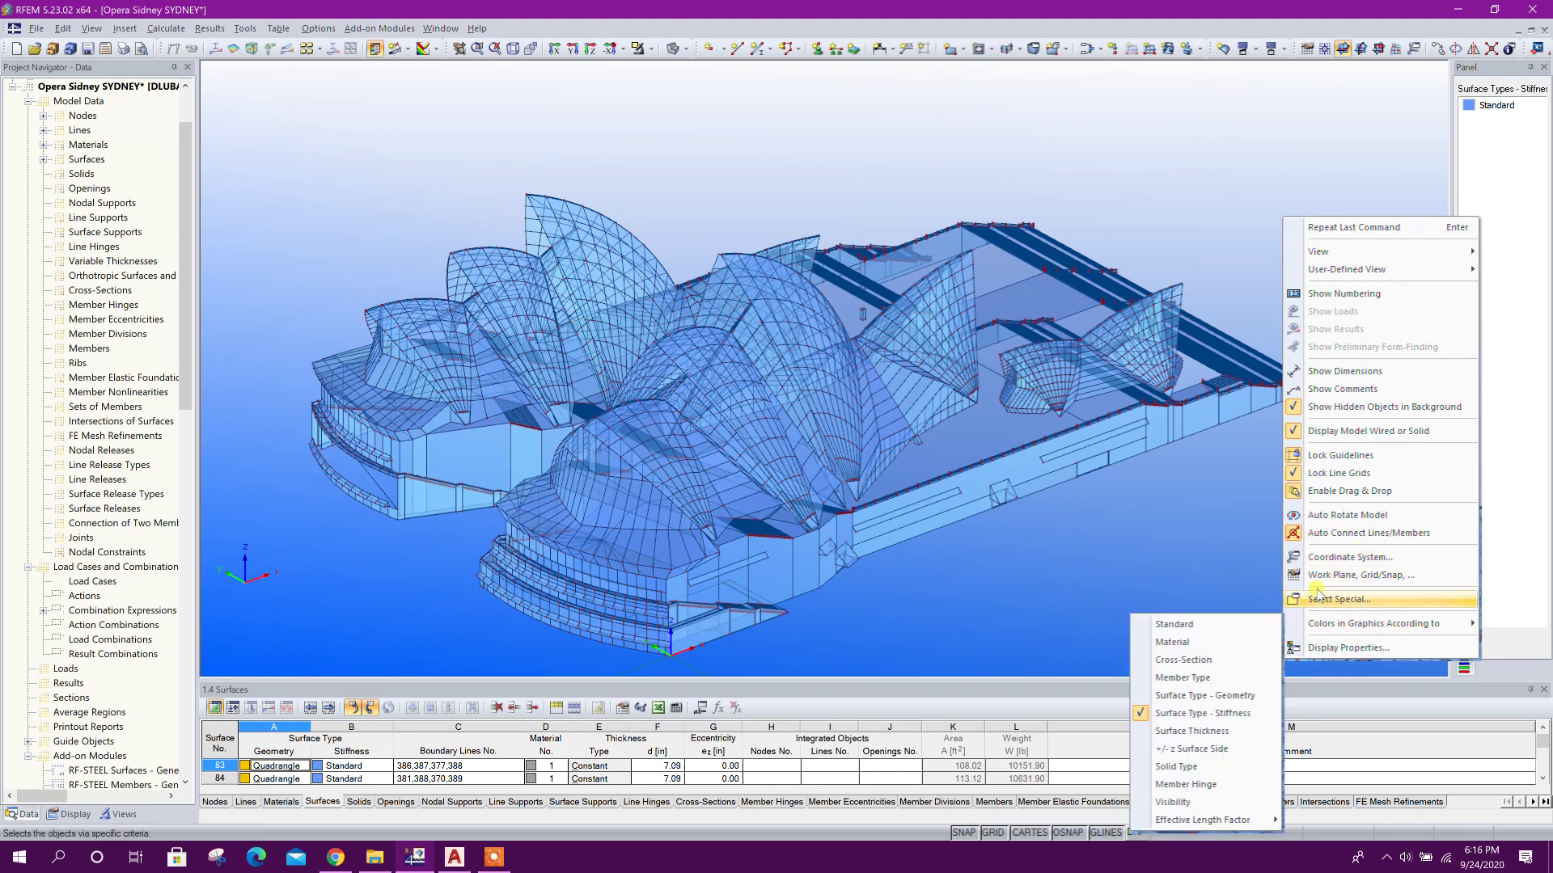
pyautogui.click(1189, 731)
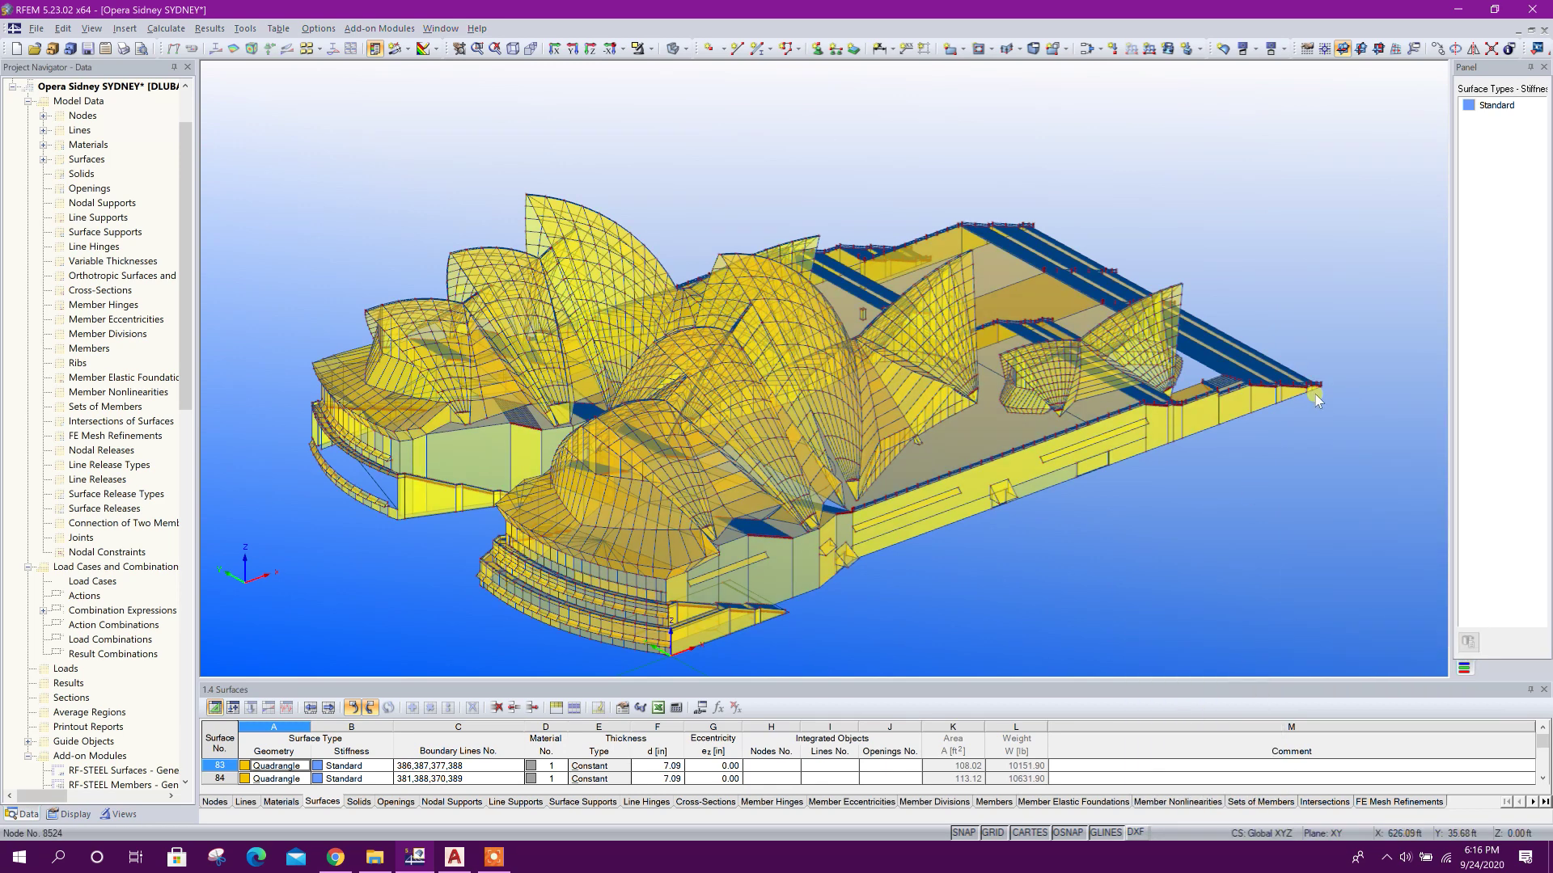
pyautogui.rightClick(1326, 298)
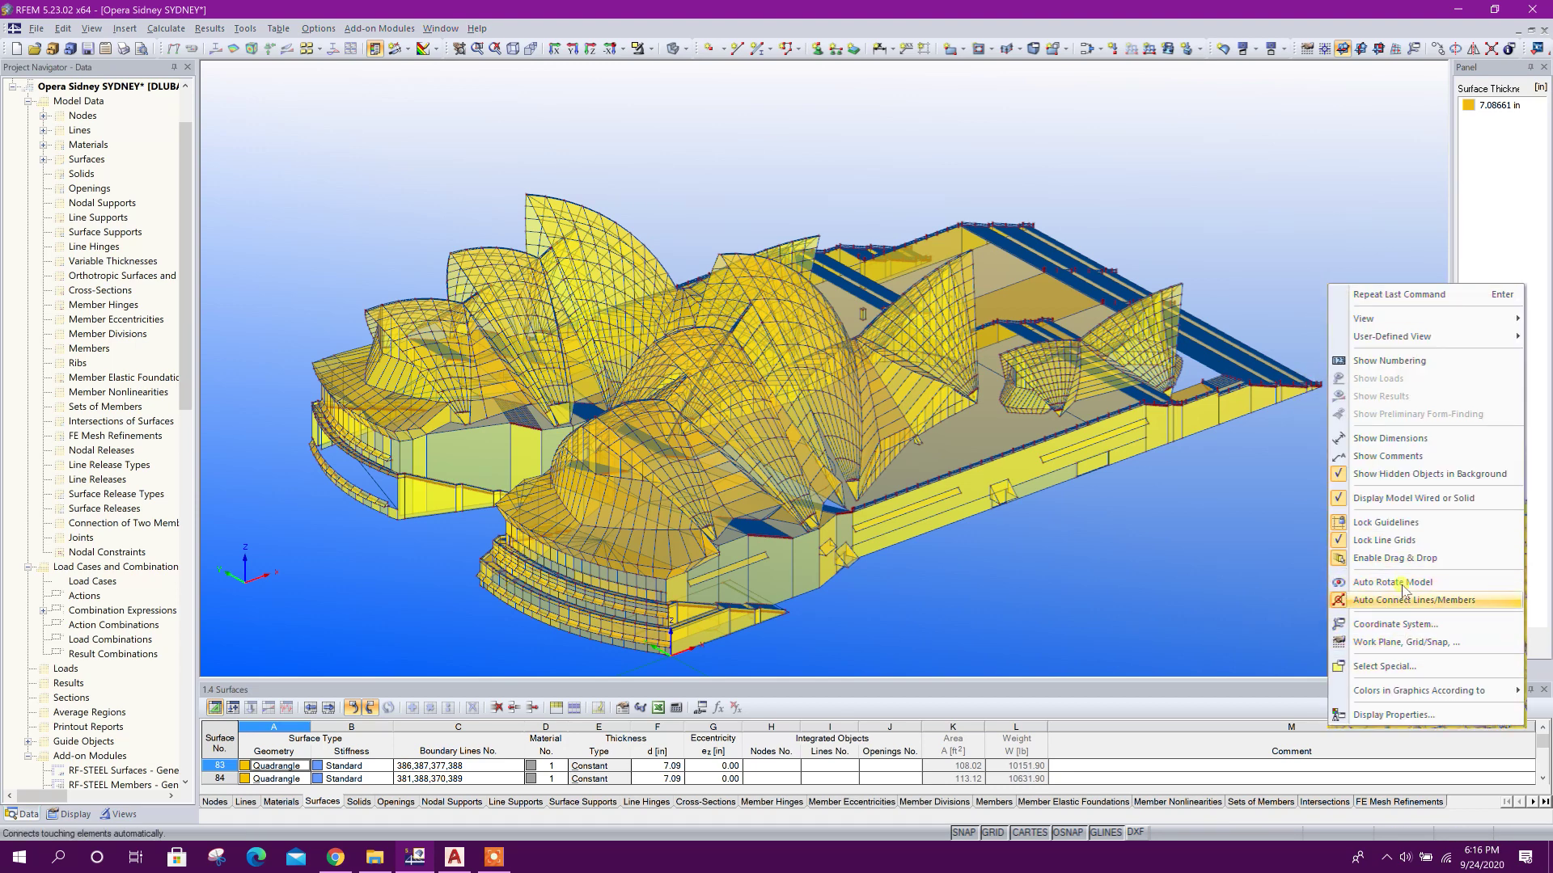
pyautogui.moveTo(1391, 691)
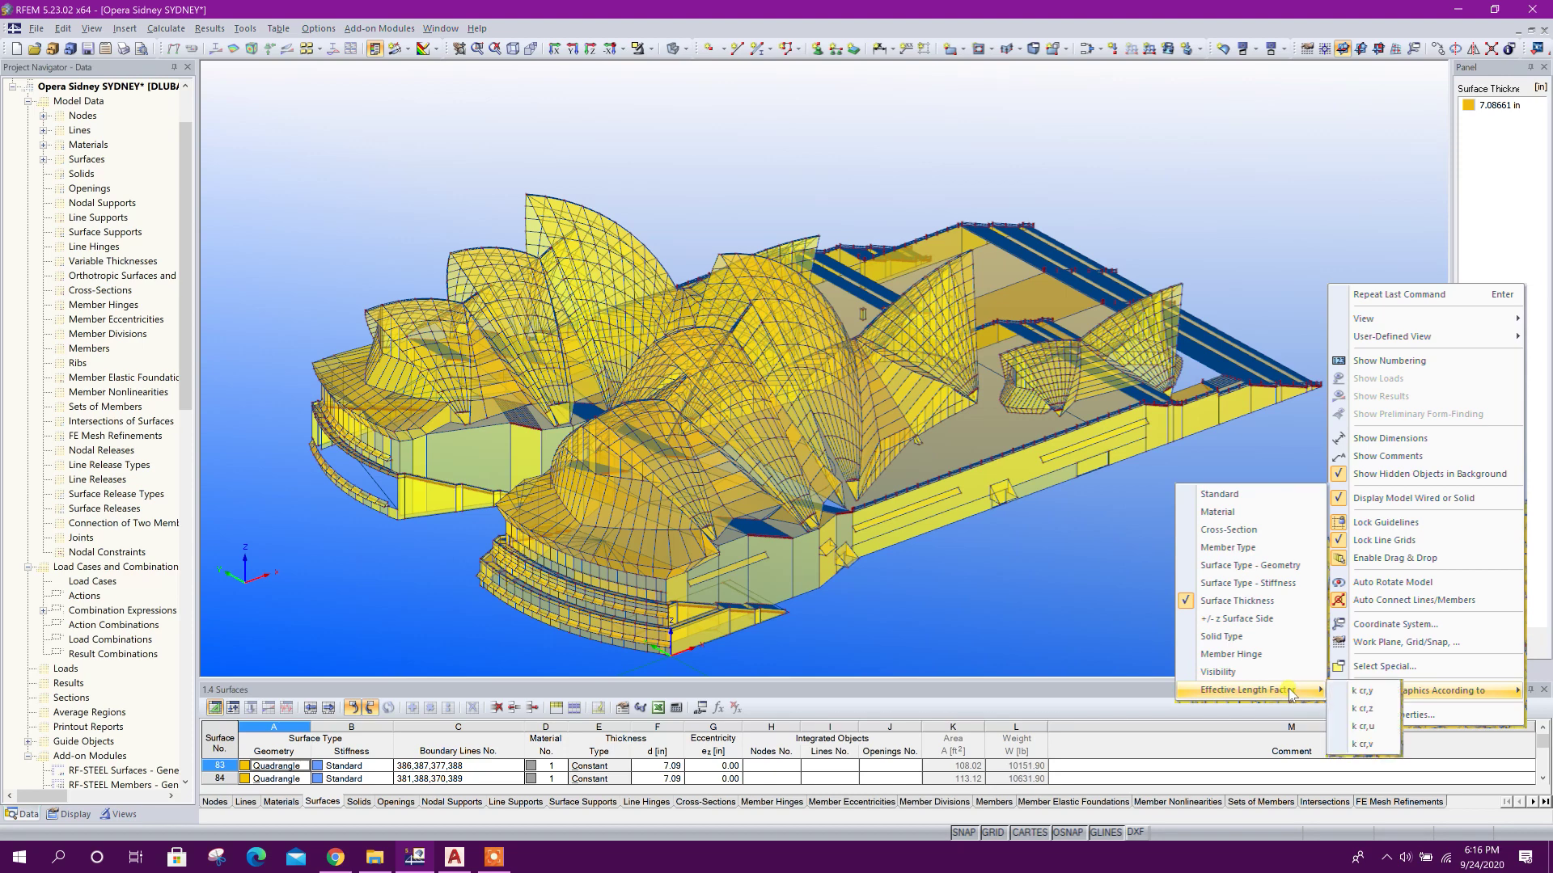
pyautogui.click(1294, 252)
# - Zoom in on a roof shell of the opera house and bring up its surface context menu
pyautogui.moveTo(1243, 503); pyautogui.dragTo(1108, 493, button='middle')
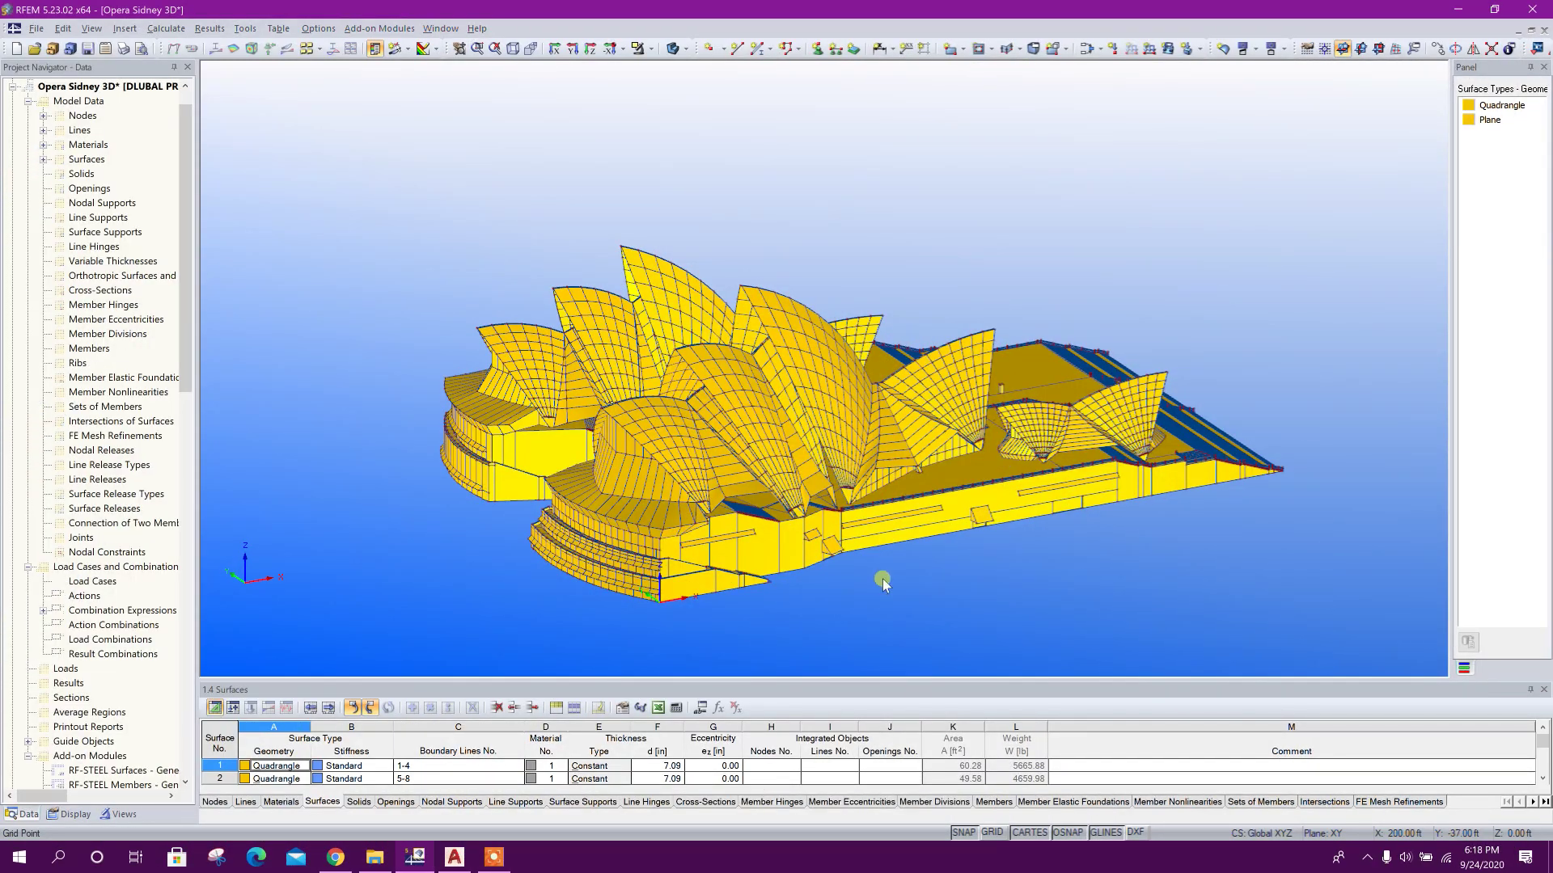
pyautogui.keyDown('ctrl'); pyautogui.moveTo(925, 591); pyautogui.dragTo(974, 590, button='middle'); pyautogui.keyUp('ctrl')
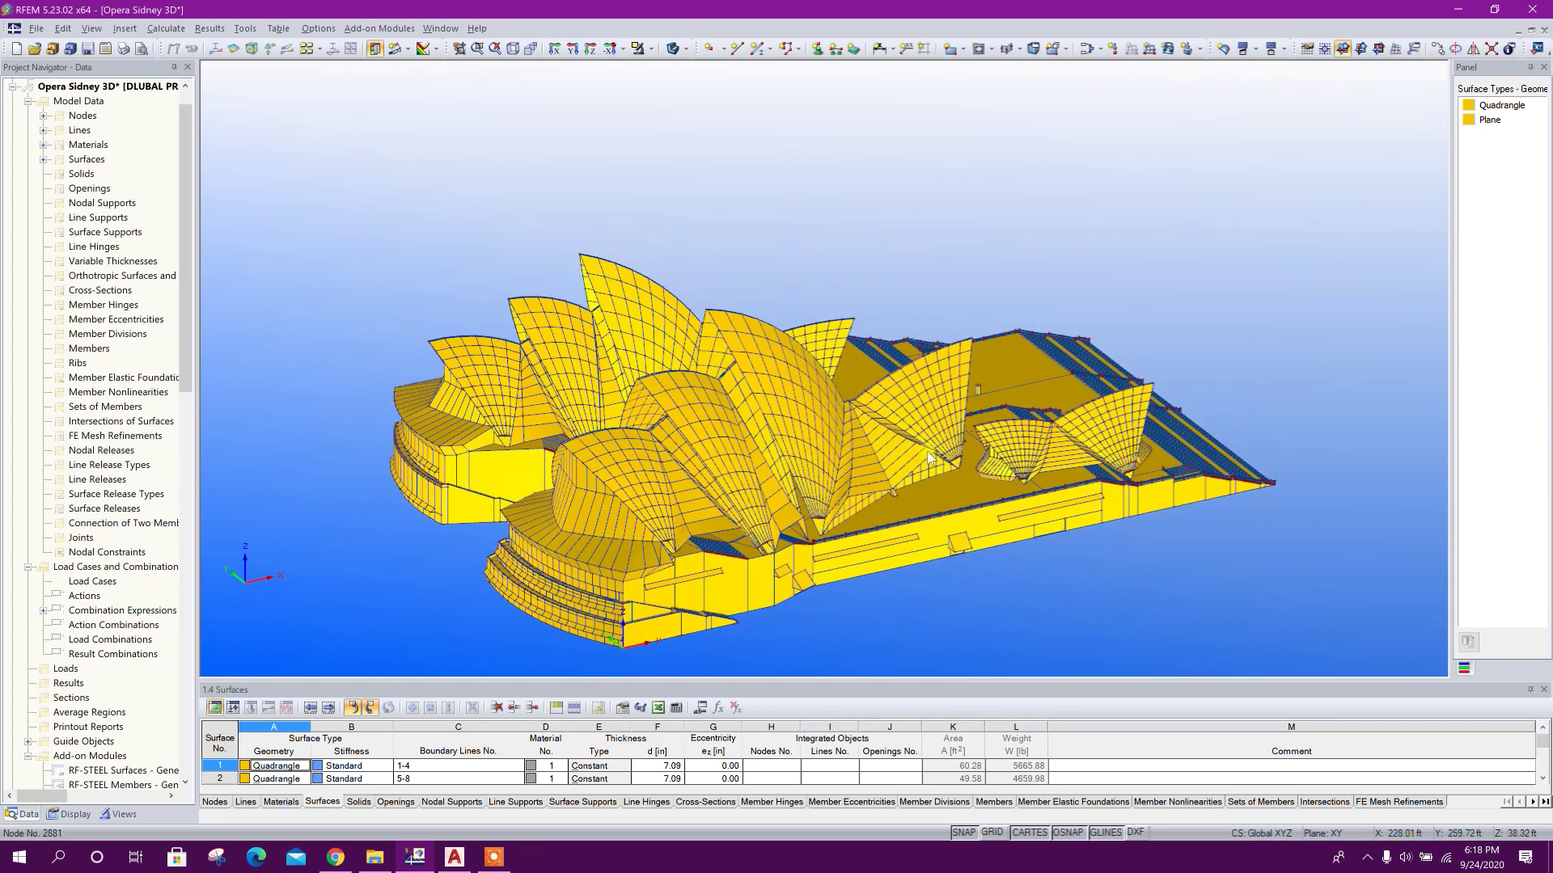
pyautogui.moveTo(1014, 563)
pyautogui.mouseDown(button='middle')
pyautogui.moveTo(1024, 579)
pyautogui.moveTo(1000, 586)
pyautogui.mouseUp(button='middle')
pyautogui.scroll(4, 939, 372)
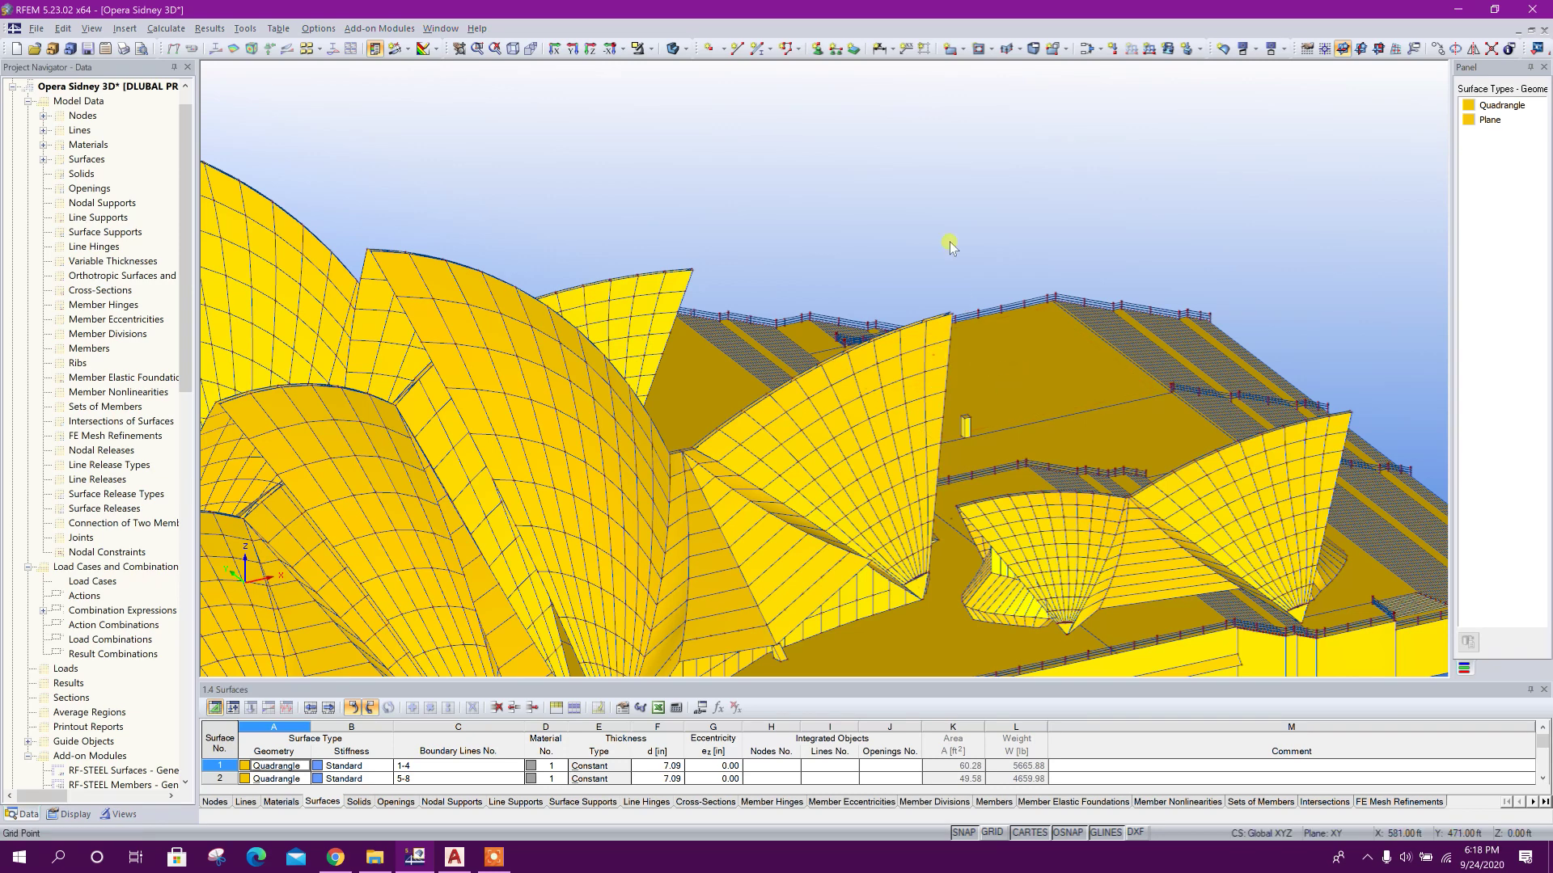
pyautogui.scroll(2, 960, 319)
pyautogui.rightClick(927, 377)
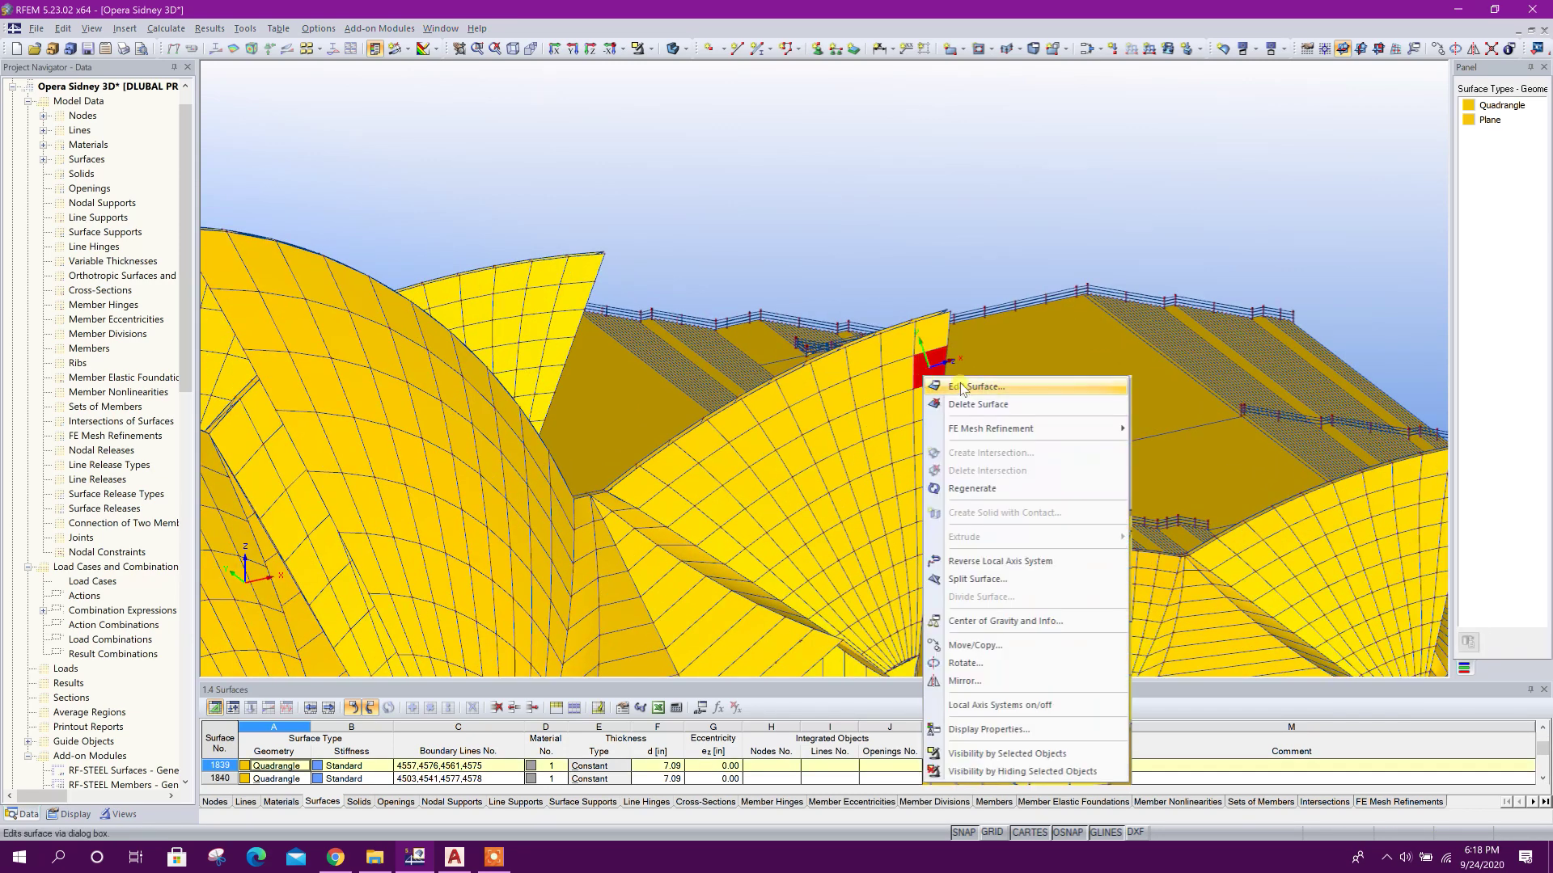
pyautogui.click(973, 385)
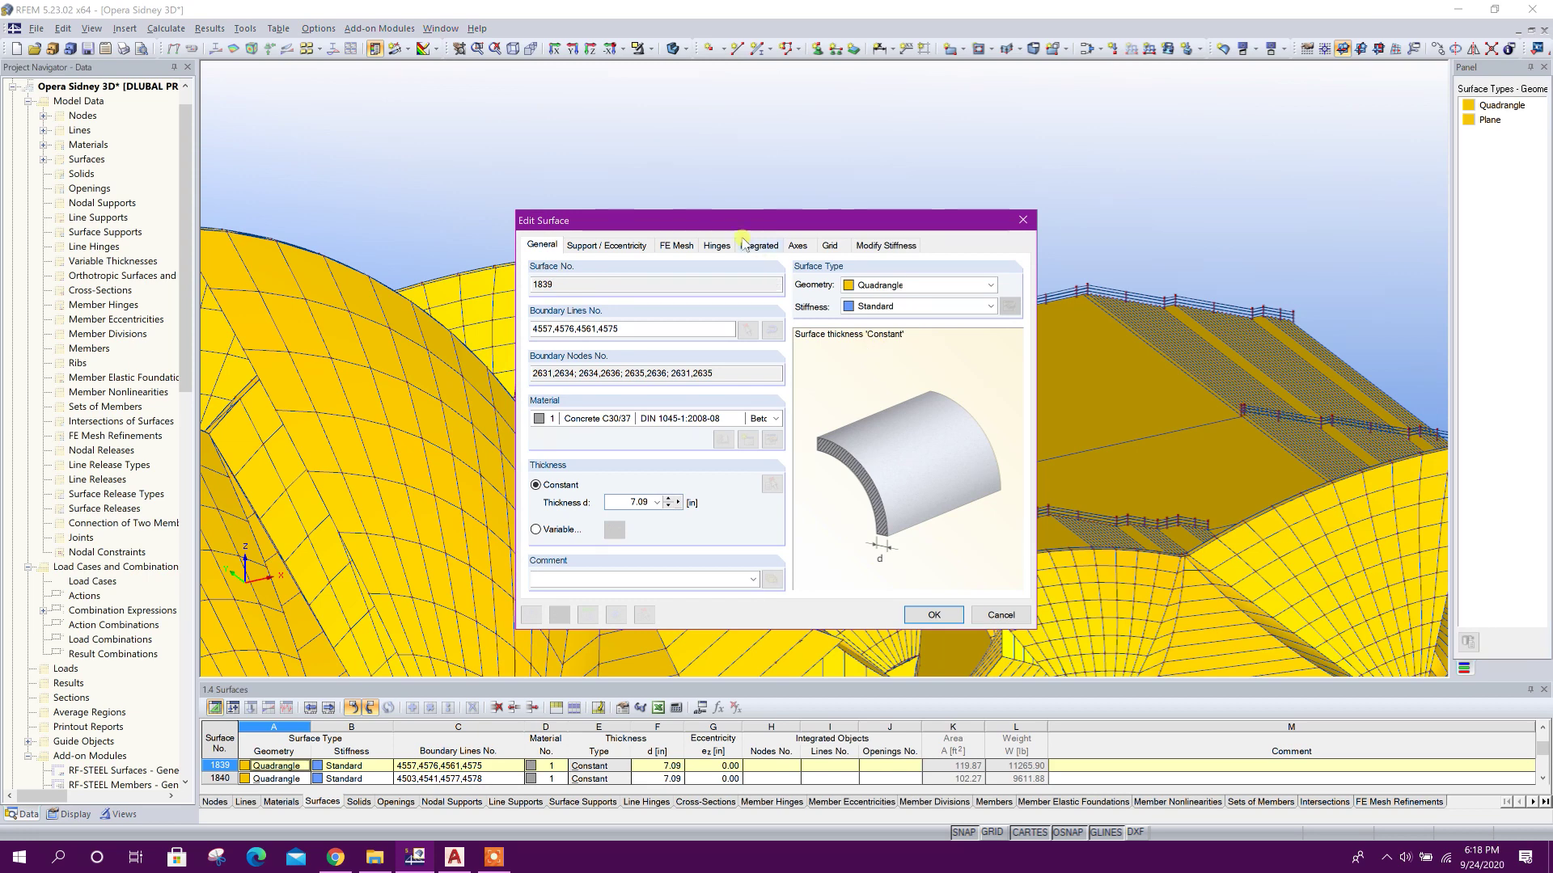
pyautogui.moveTo(741, 218); pyautogui.dragTo(774, 194)
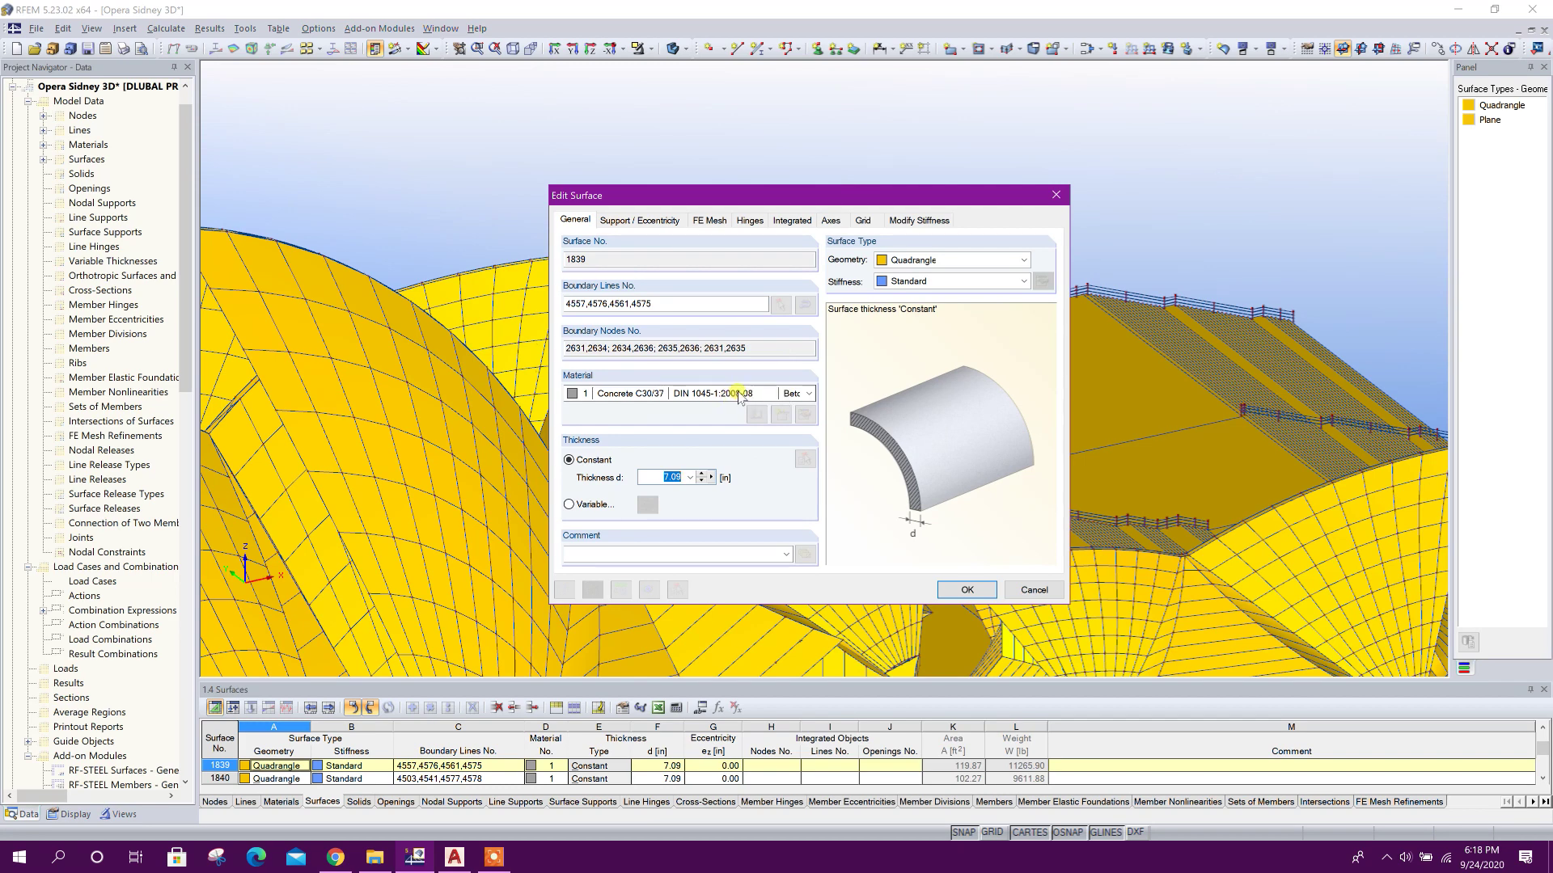
pyautogui.click(757, 414)
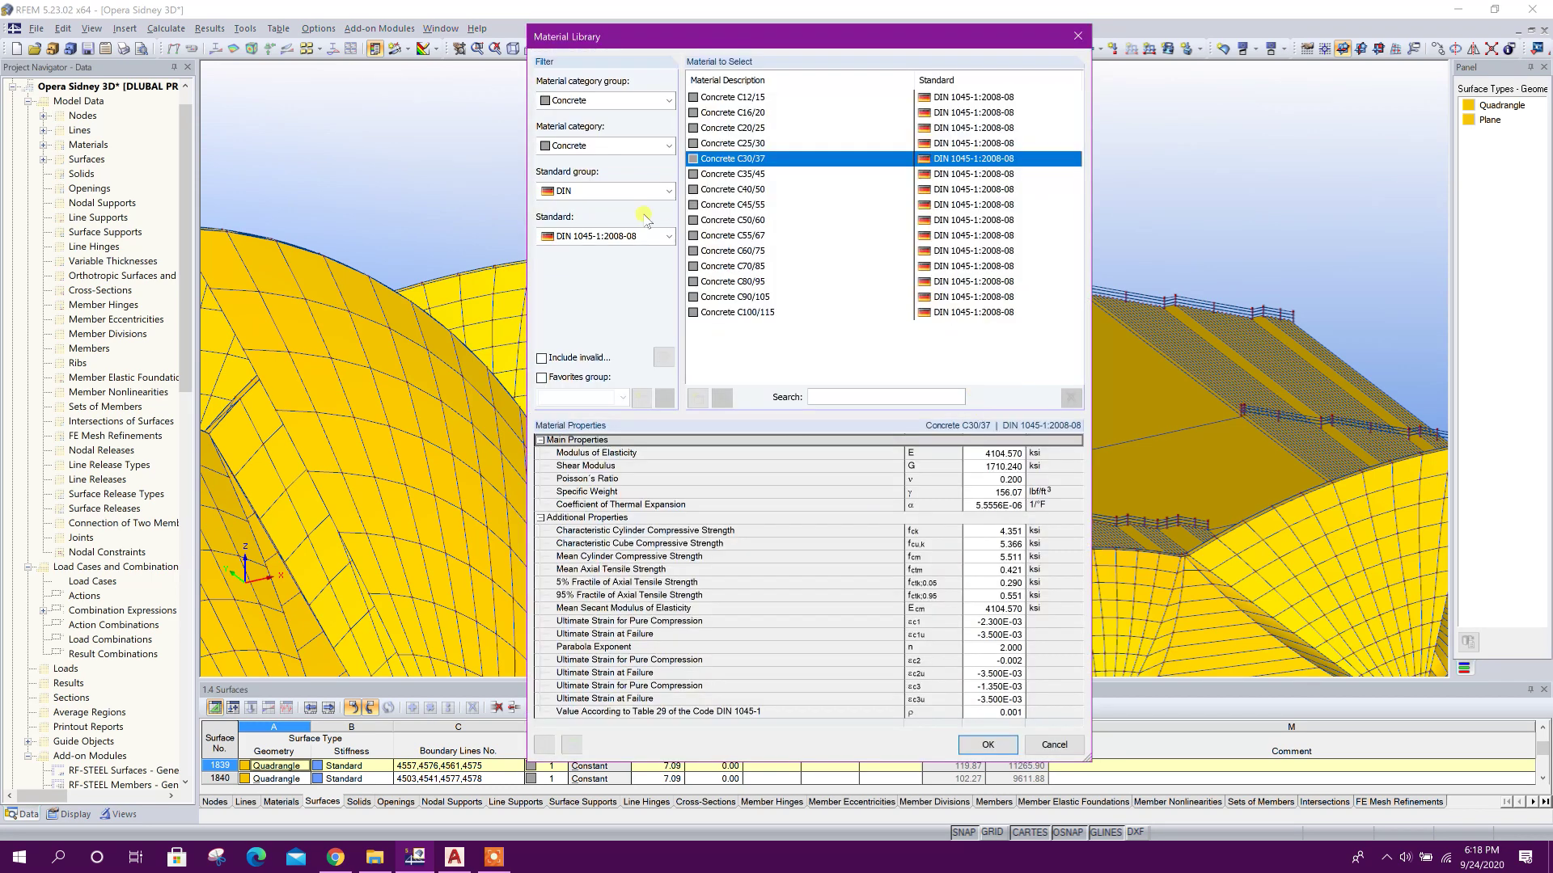
pyautogui.click(1081, 36)
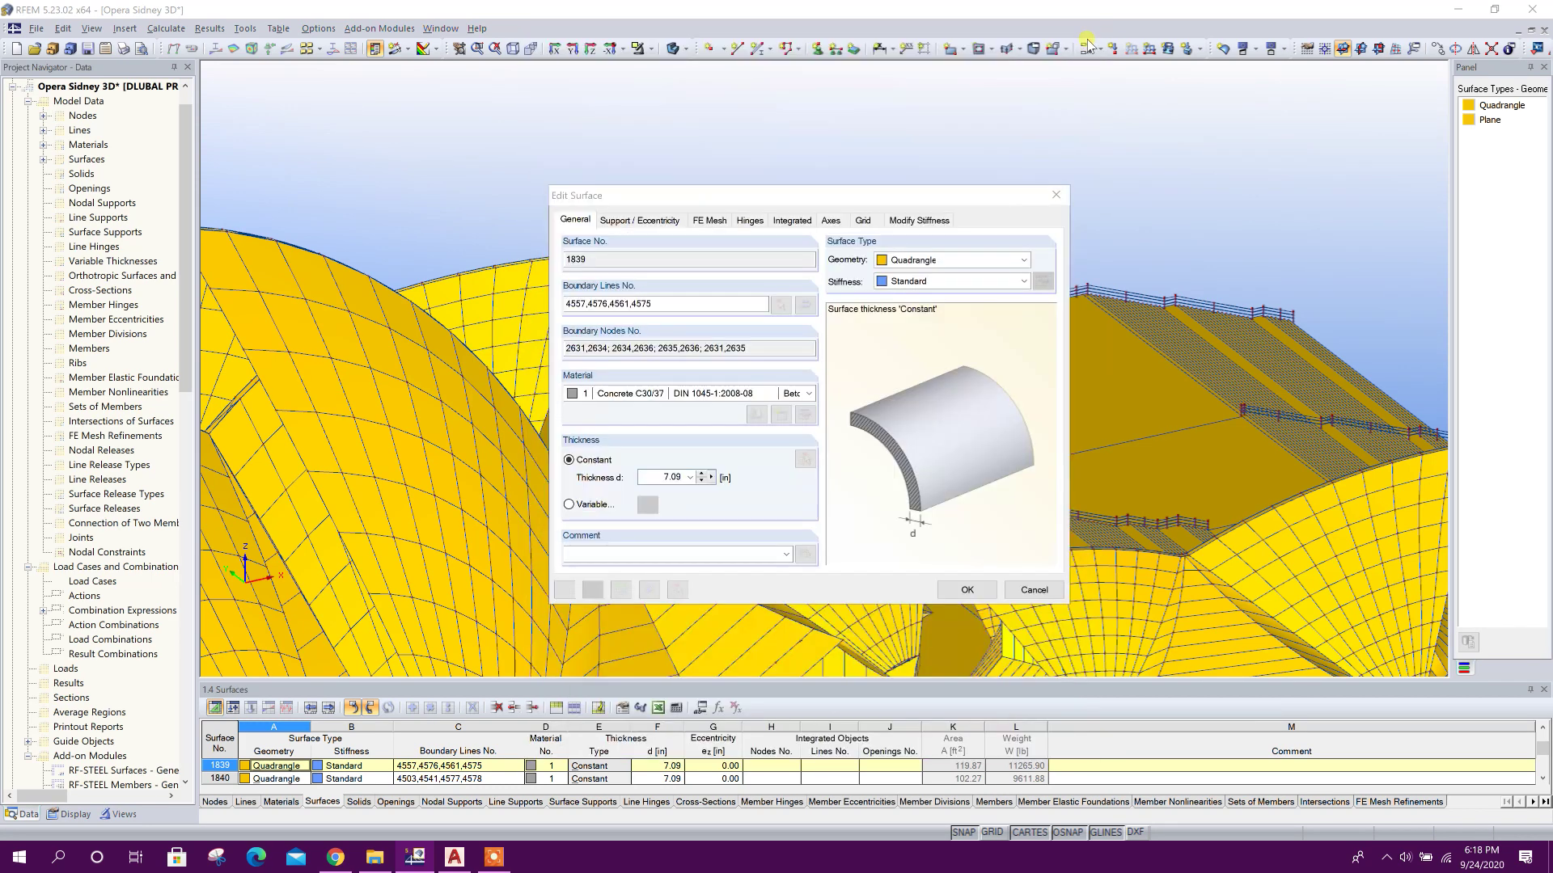
pyautogui.click(1059, 191)
pyautogui.scroll(-6, 1050, 176)
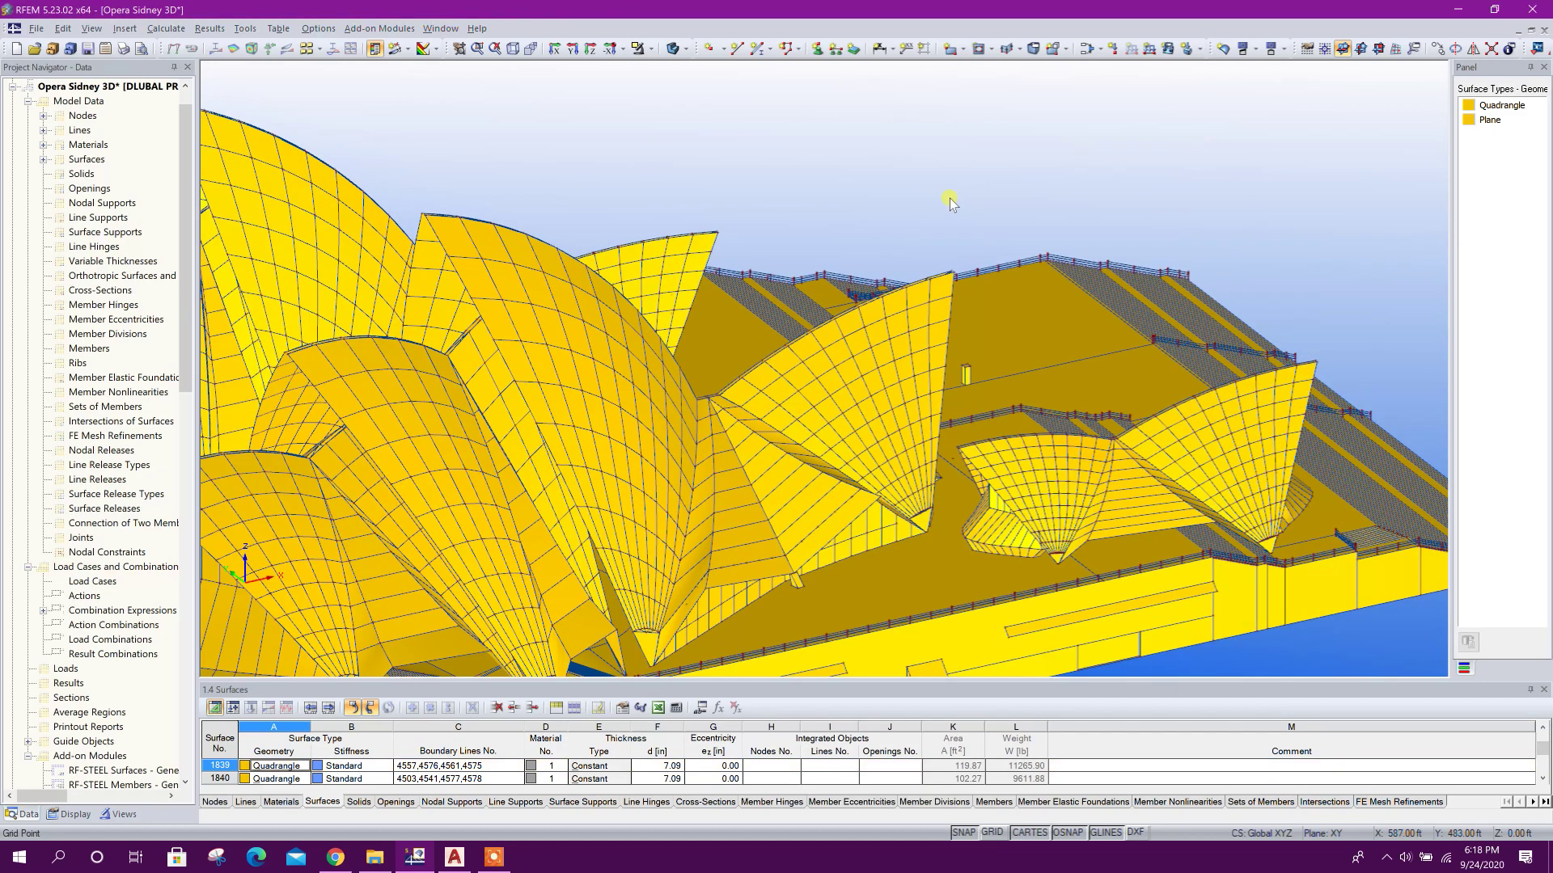
# - Turn on Auto Rotate Model for the opera house, then stop the spinning
pyautogui.scroll(-2, 882, 149)
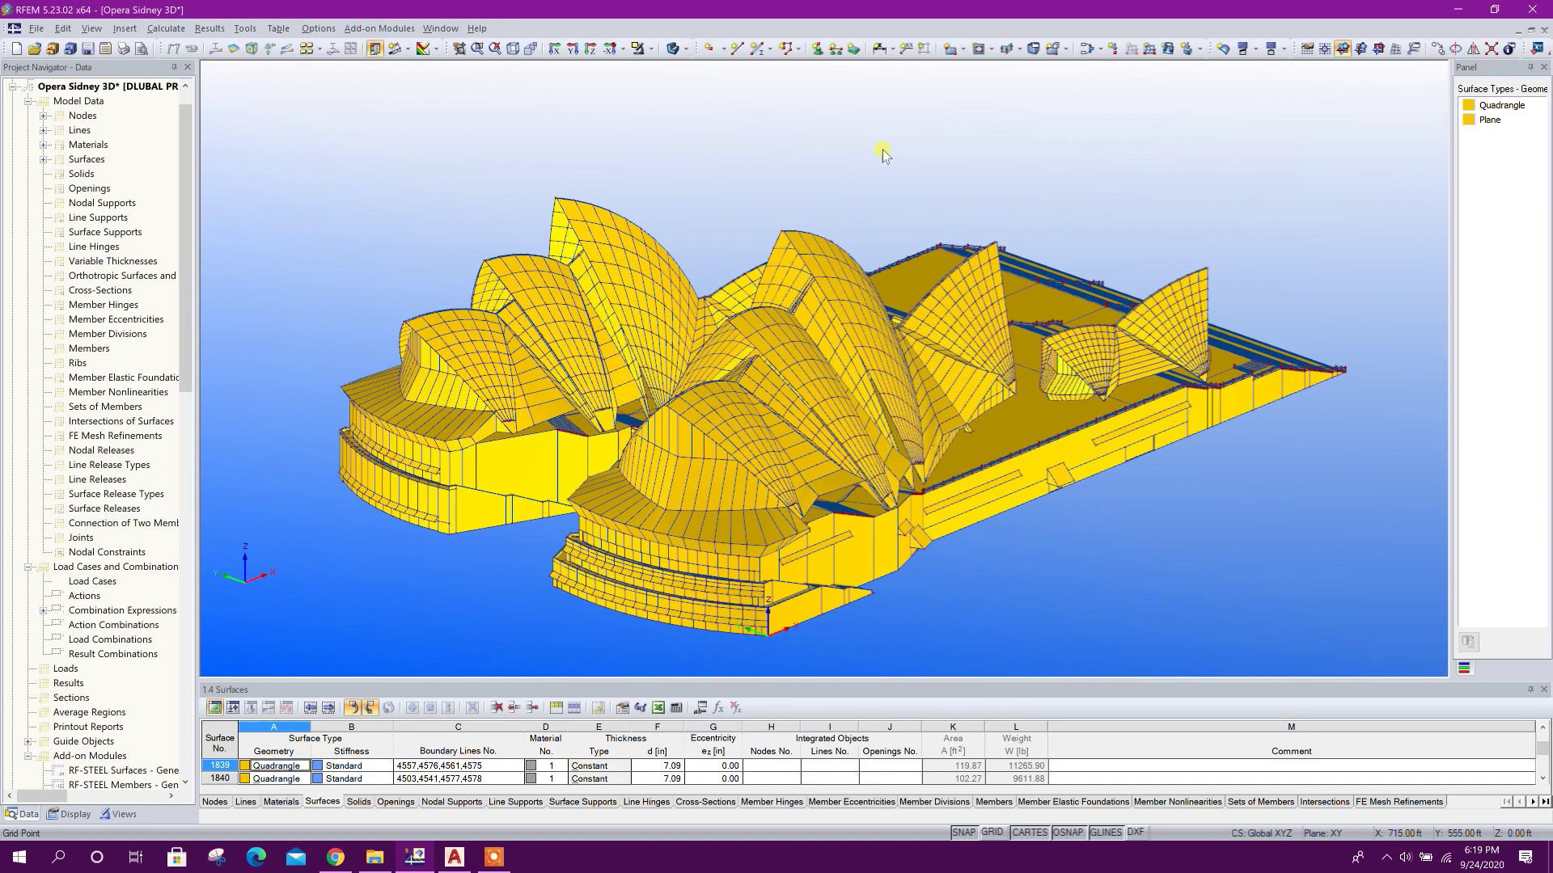
pyautogui.rightClick(839, 159)
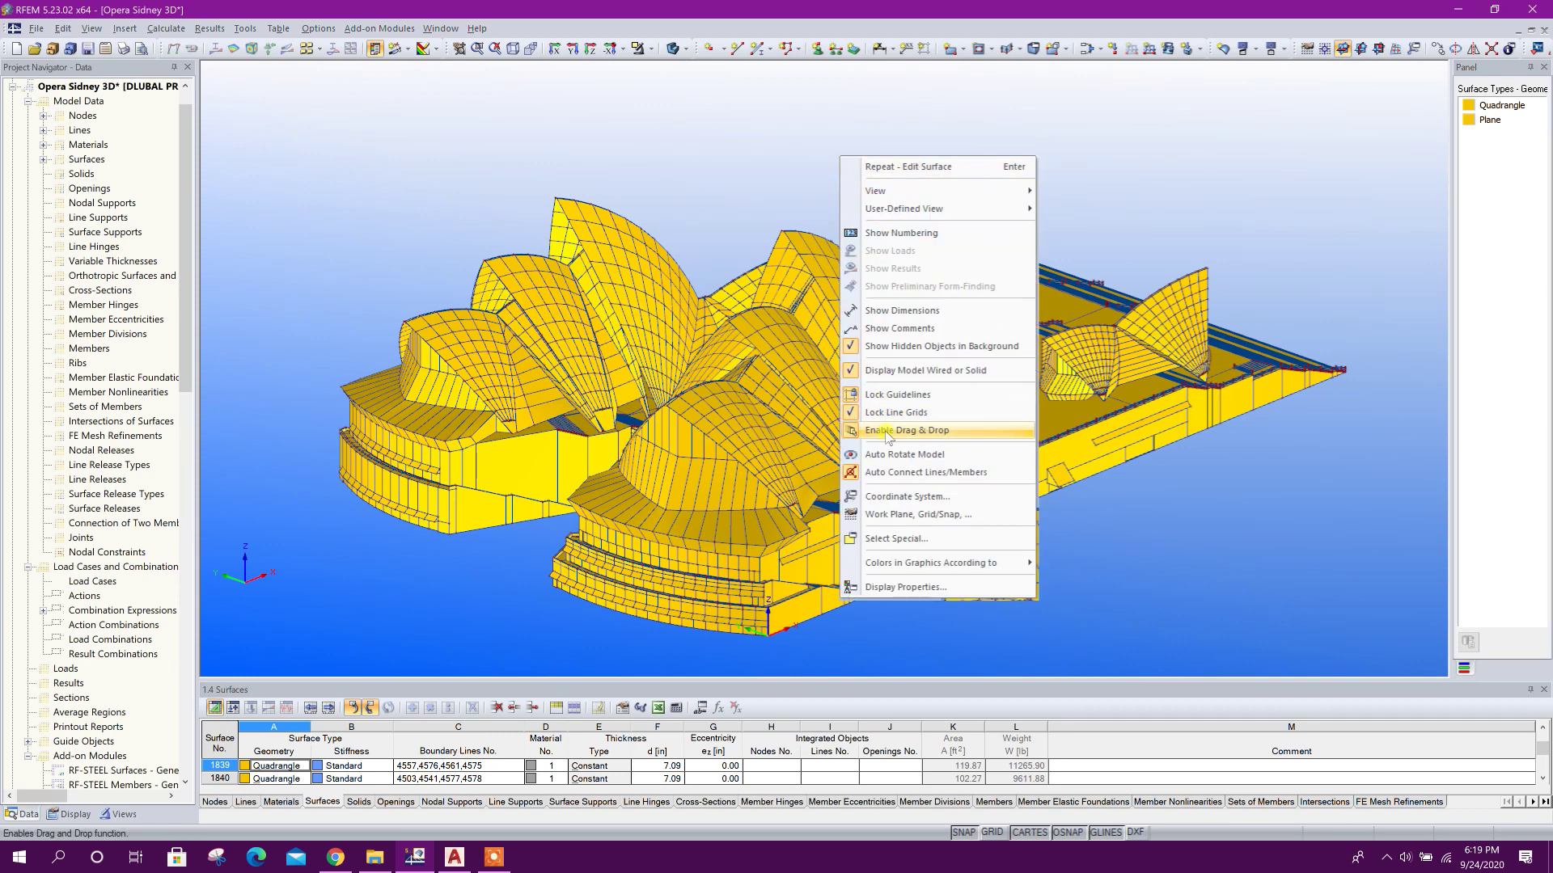
pyautogui.click(982, 454)
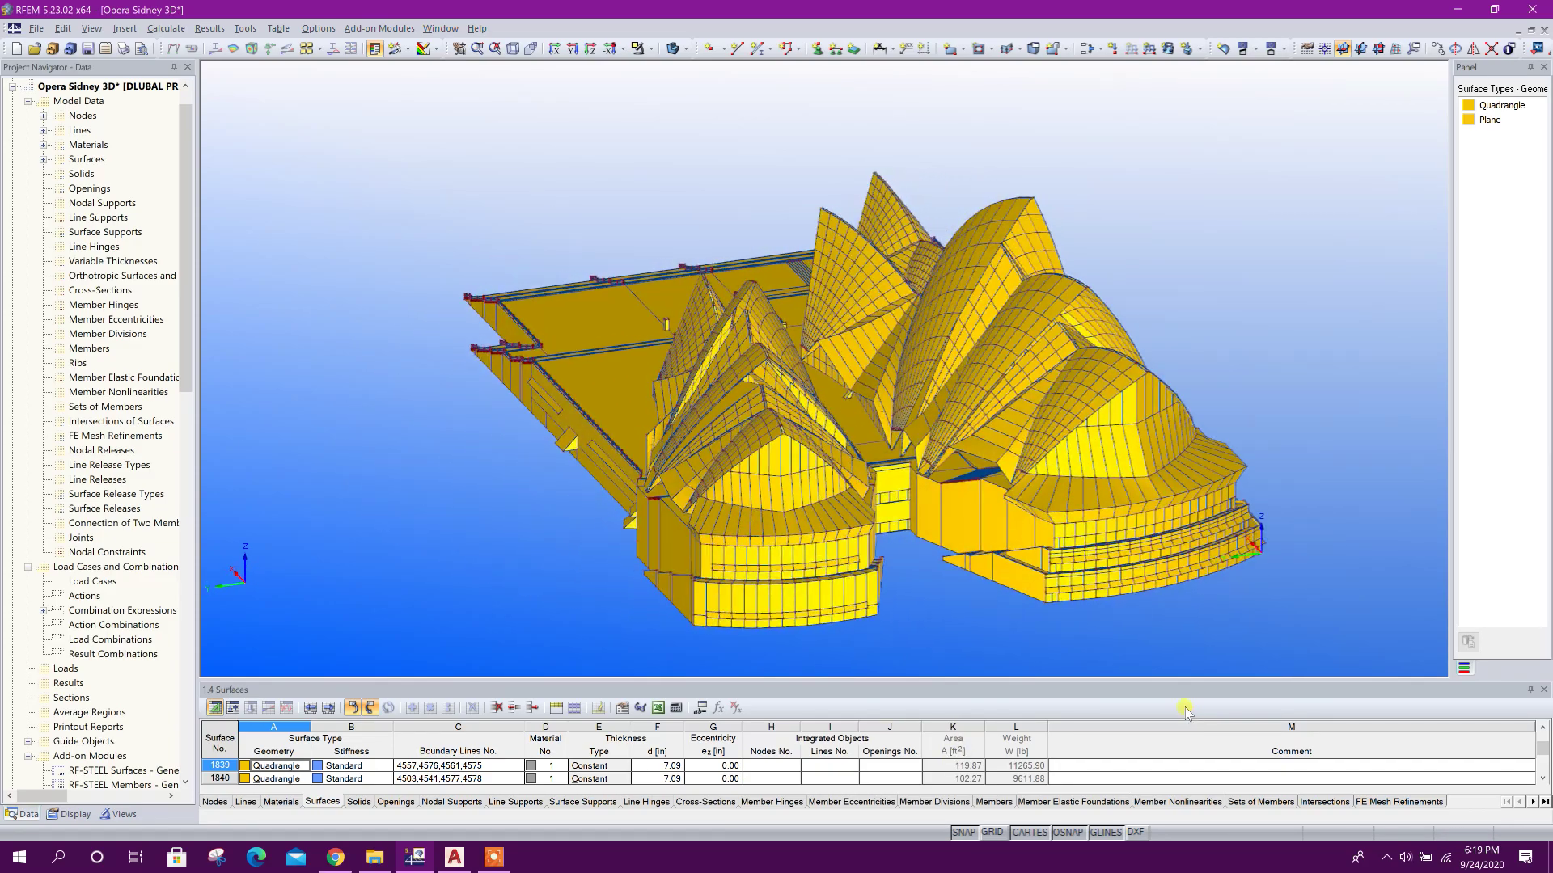
pyautogui.click(564, 351)
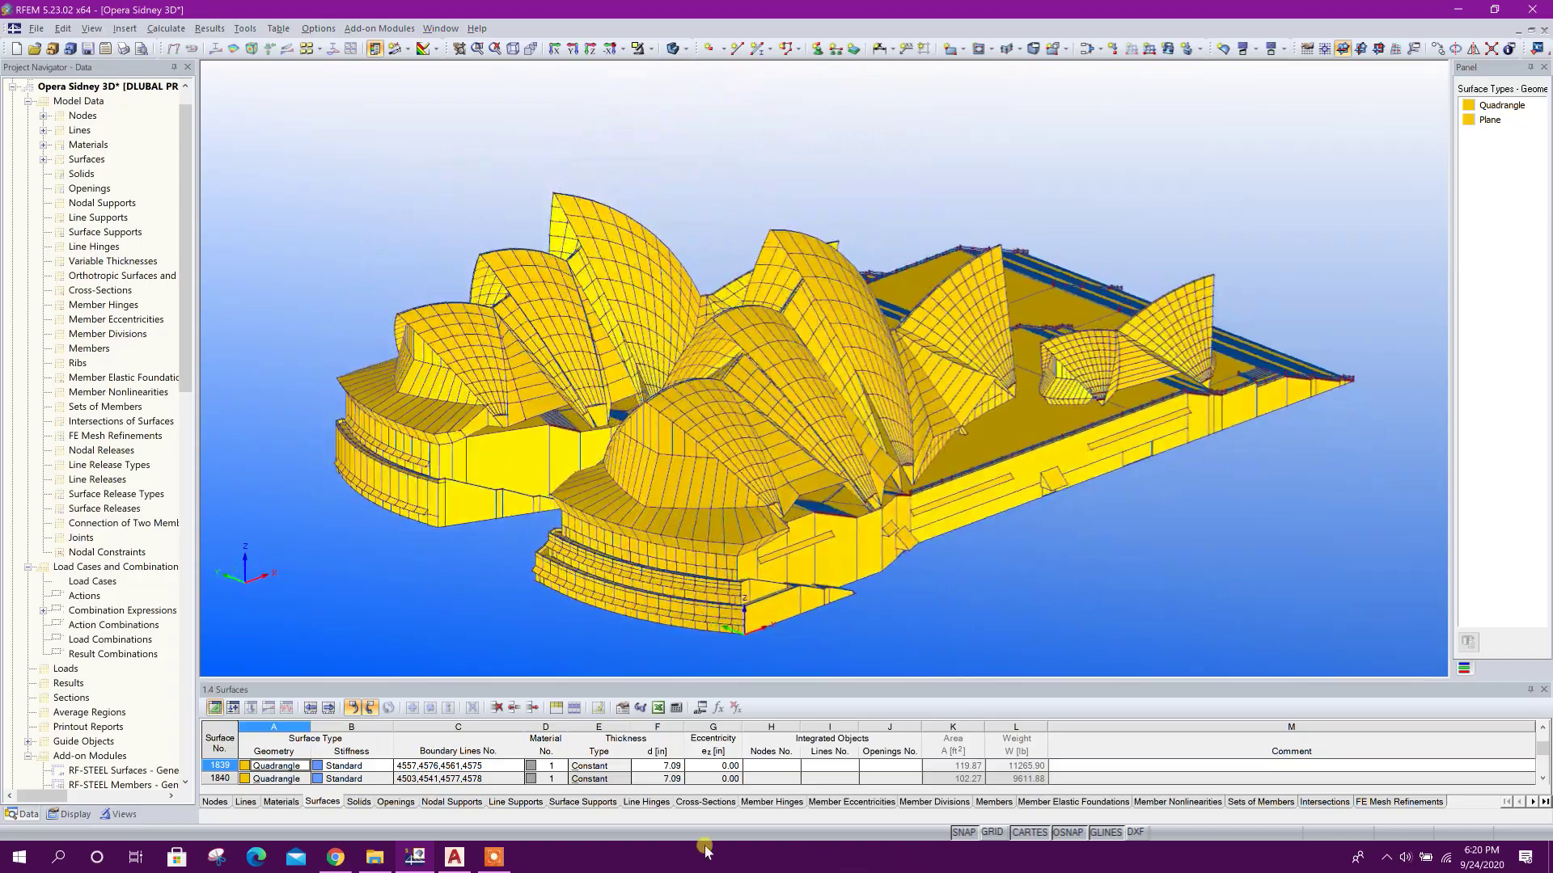
# - Restart Auto Rotate Model, stop it, and nudge the model right in the view
pyautogui.rightClick(1218, 175)
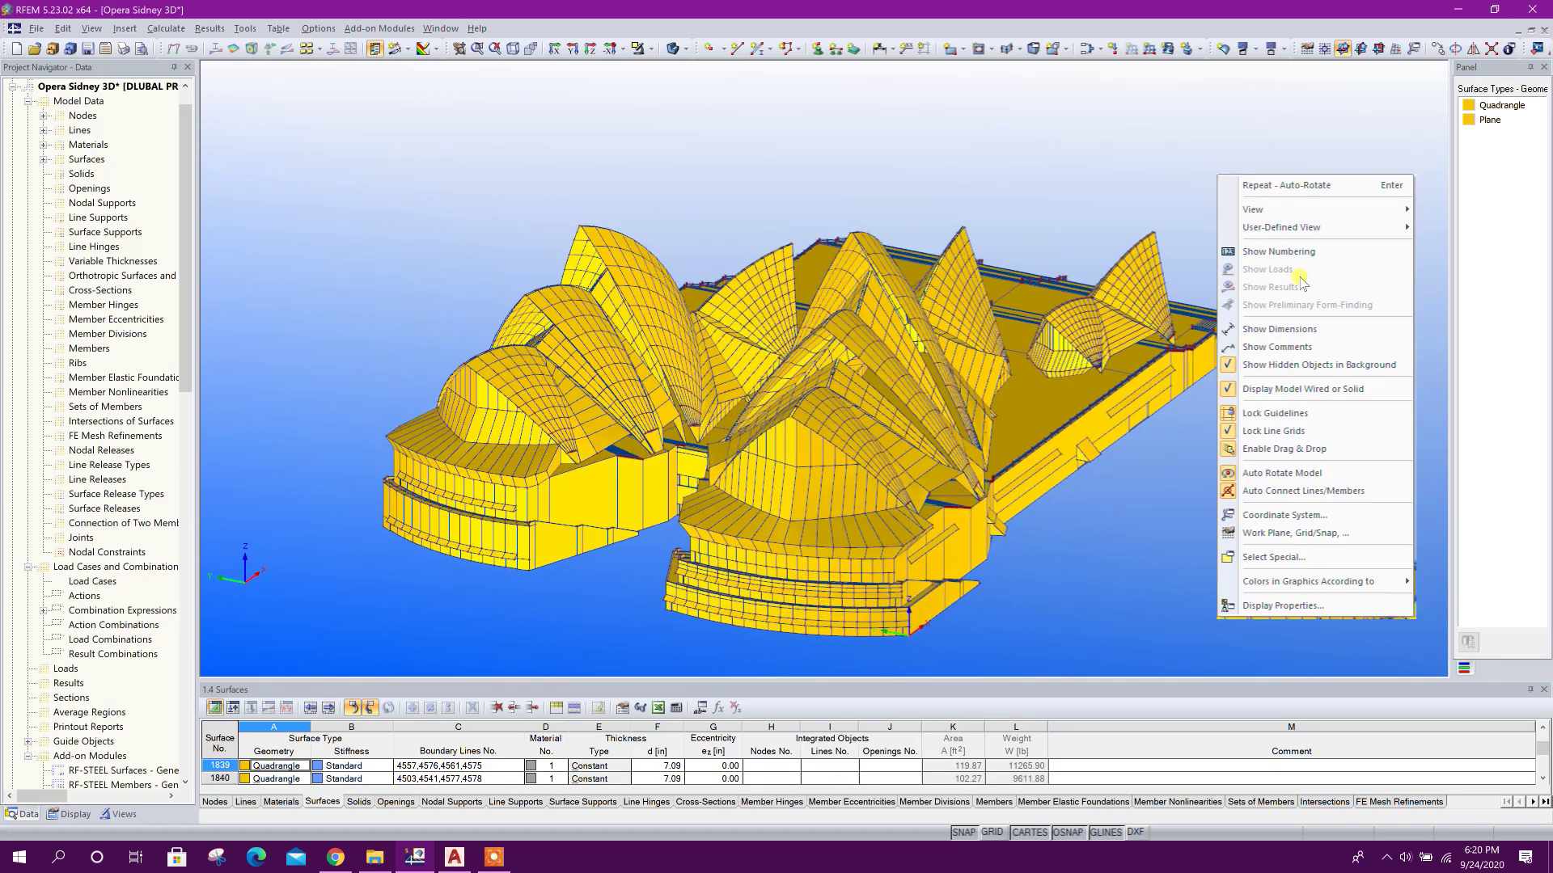
pyautogui.click(1282, 474)
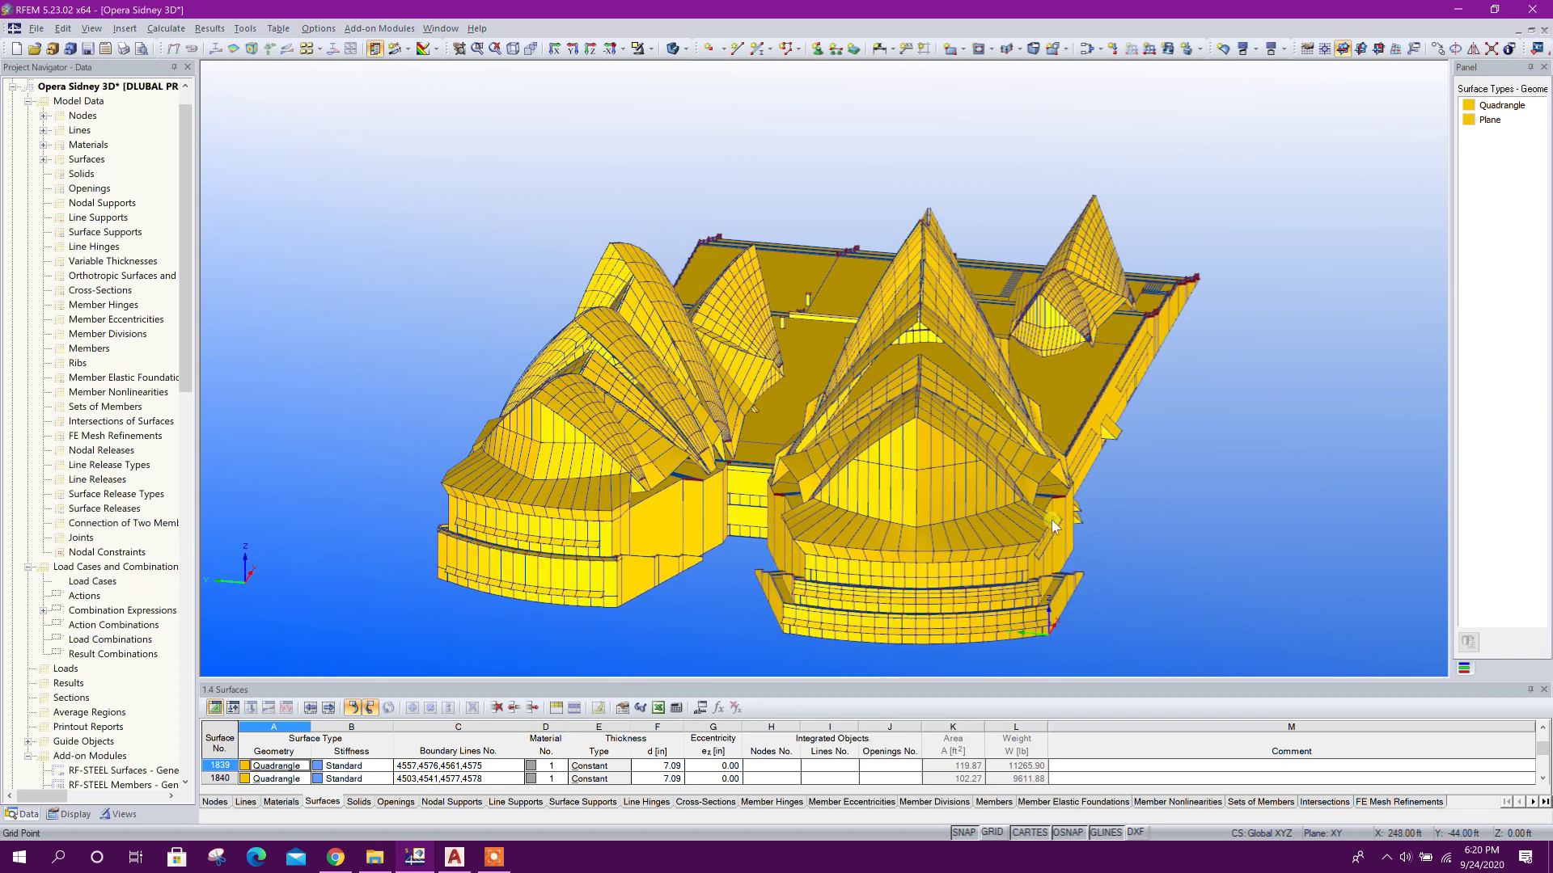
pyautogui.click(1084, 492)
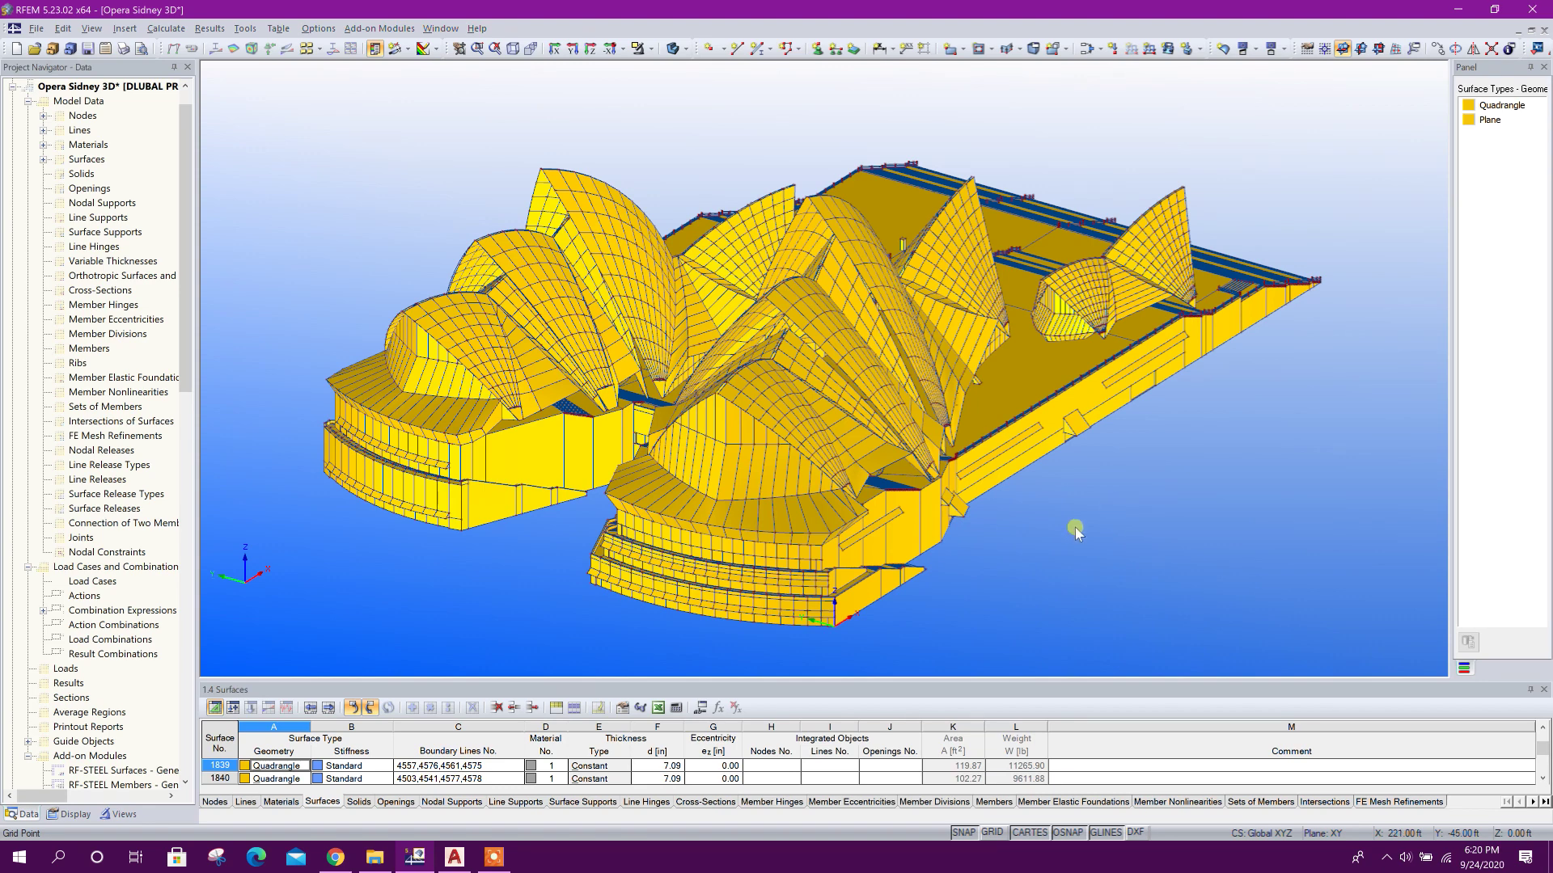
pyautogui.moveTo(1074, 527)
pyautogui.mouseDown(button='middle')
pyautogui.moveTo(1119, 536)
pyautogui.moveTo(1078, 524)
pyautogui.mouseUp(button='middle')
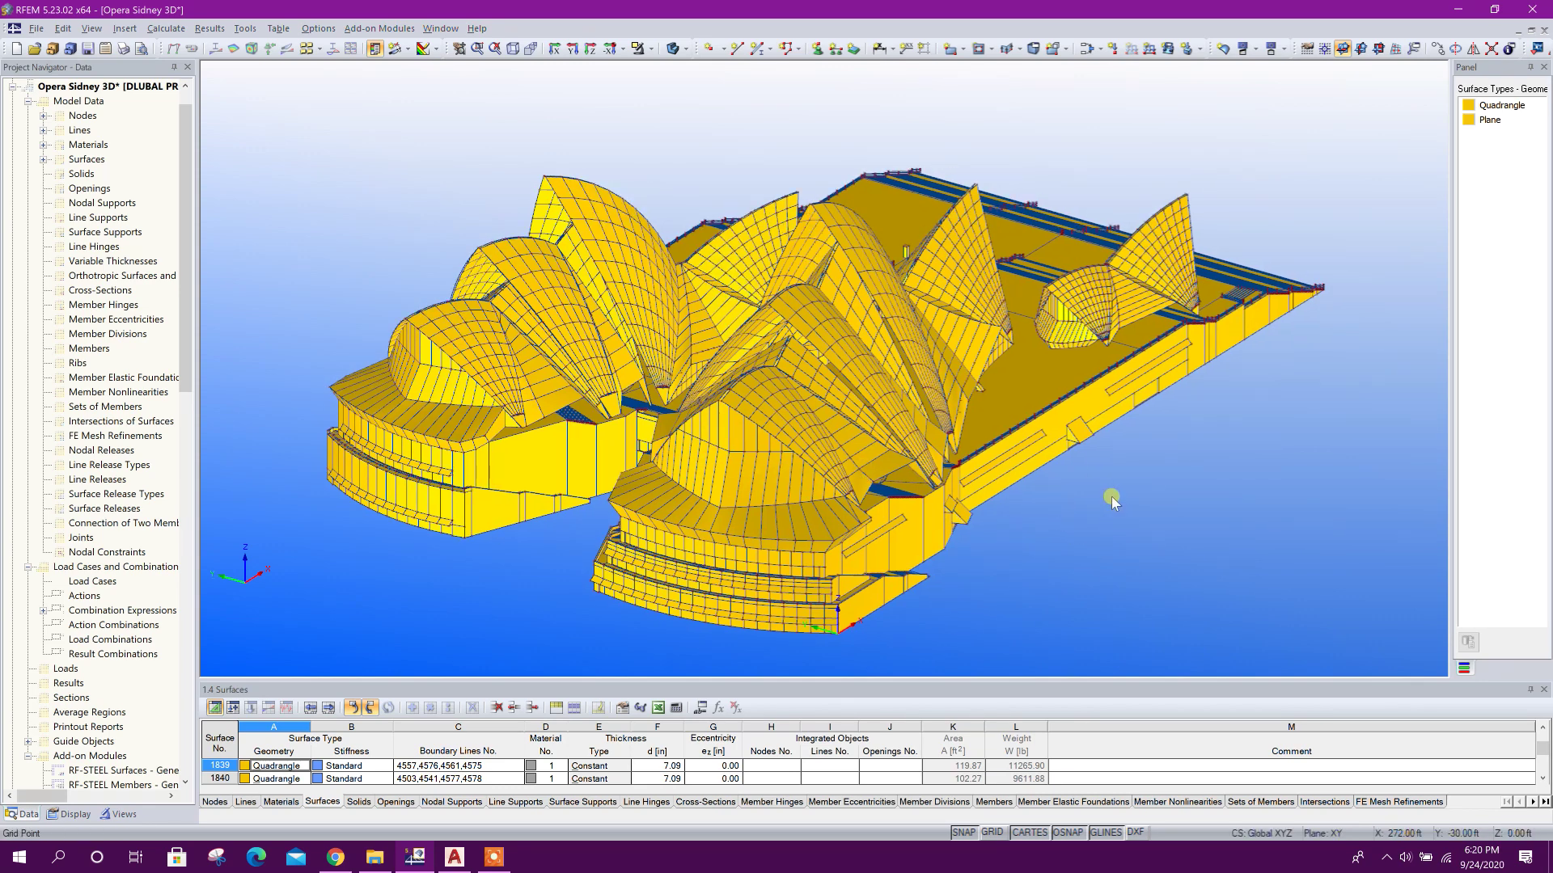